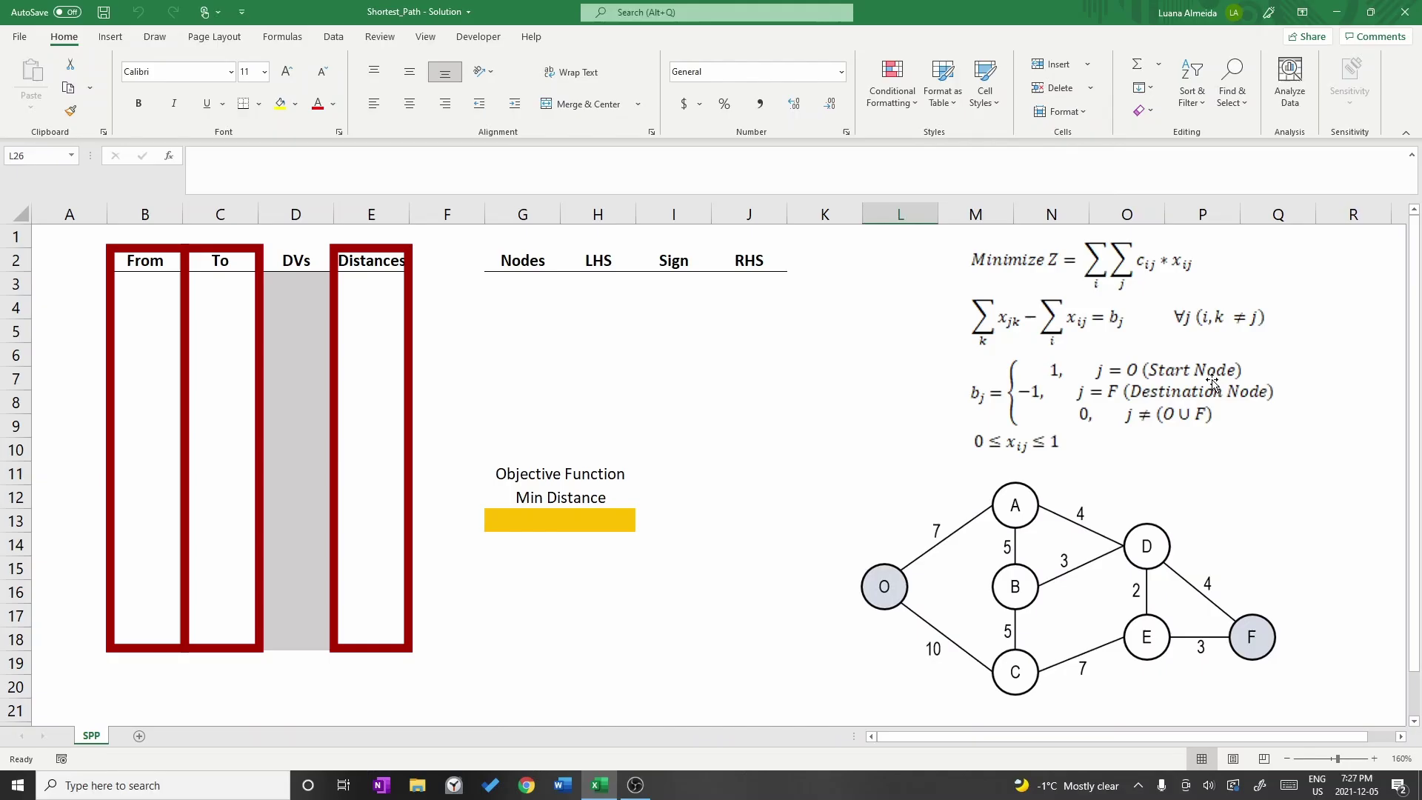
Starting at B3, enter the arcs O–A 7, O–C 10, A–B 5 and A–D 4
{"action": "left_click", "coordinate": [173, 290]}
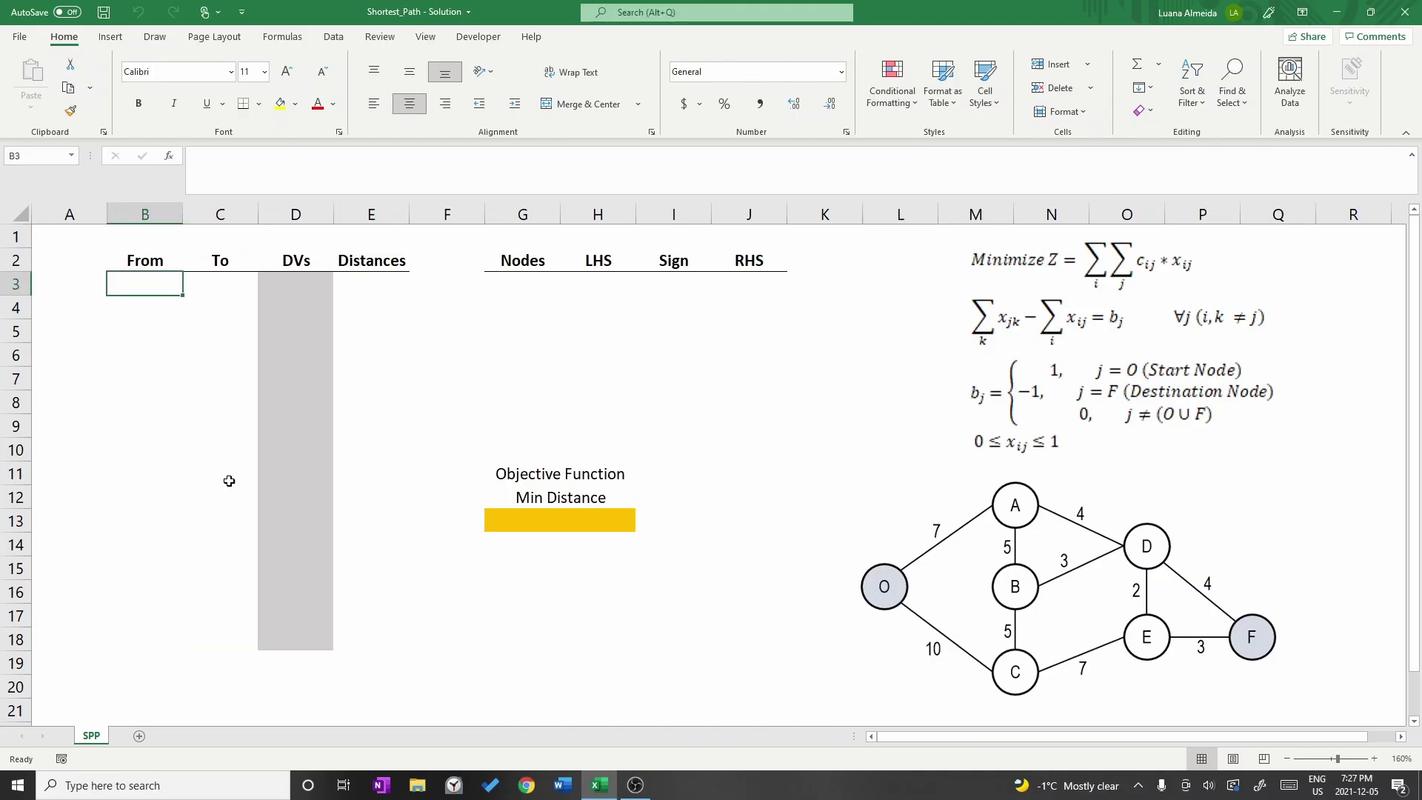
{"action": "type", "text": "O"}
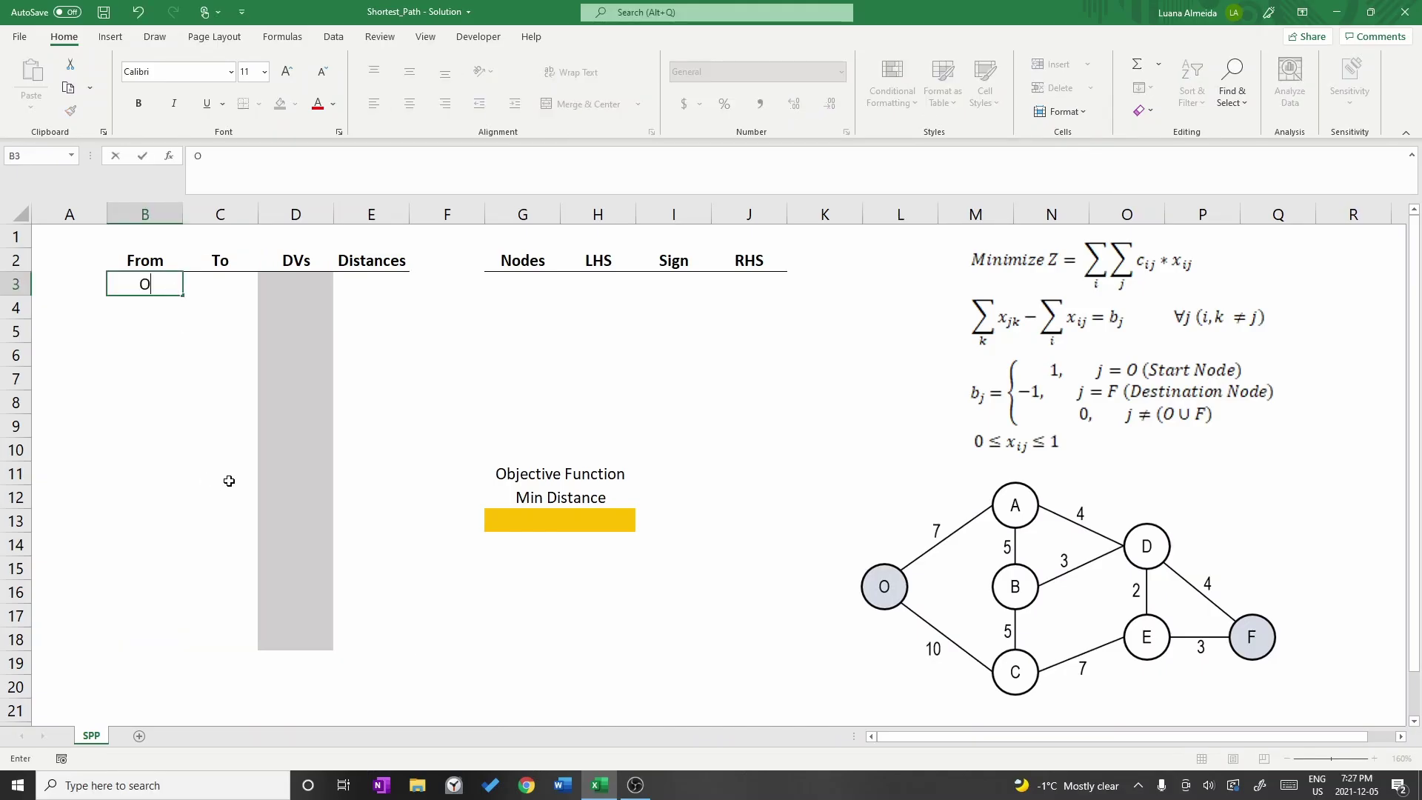
{"action": "key", "text": "Tab"}
{"action": "type", "text": "A"}
{"action": "key", "text": "Tab"}
{"action": "key", "text": "Tab"}
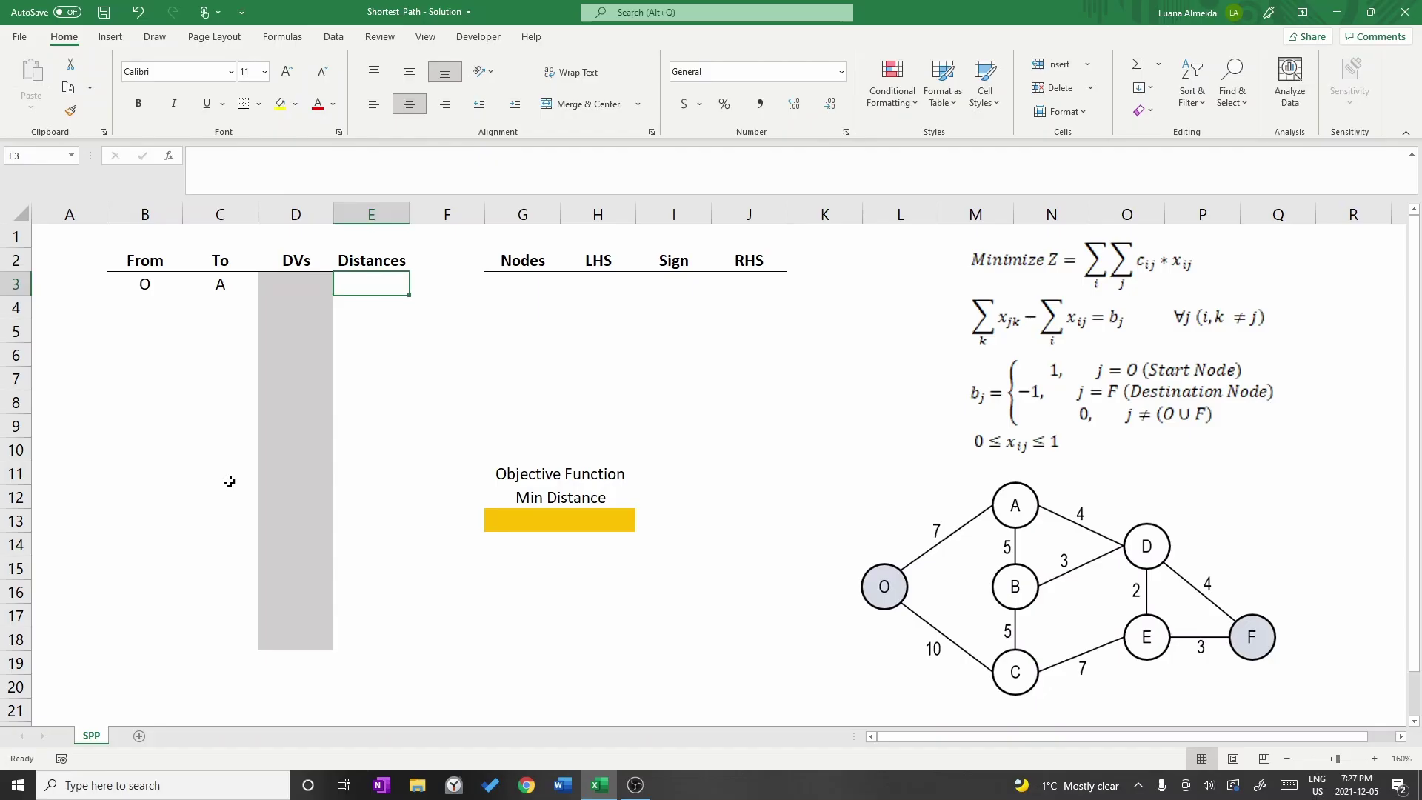
{"action": "type", "text": "7"}
{"action": "key", "text": "Return"}
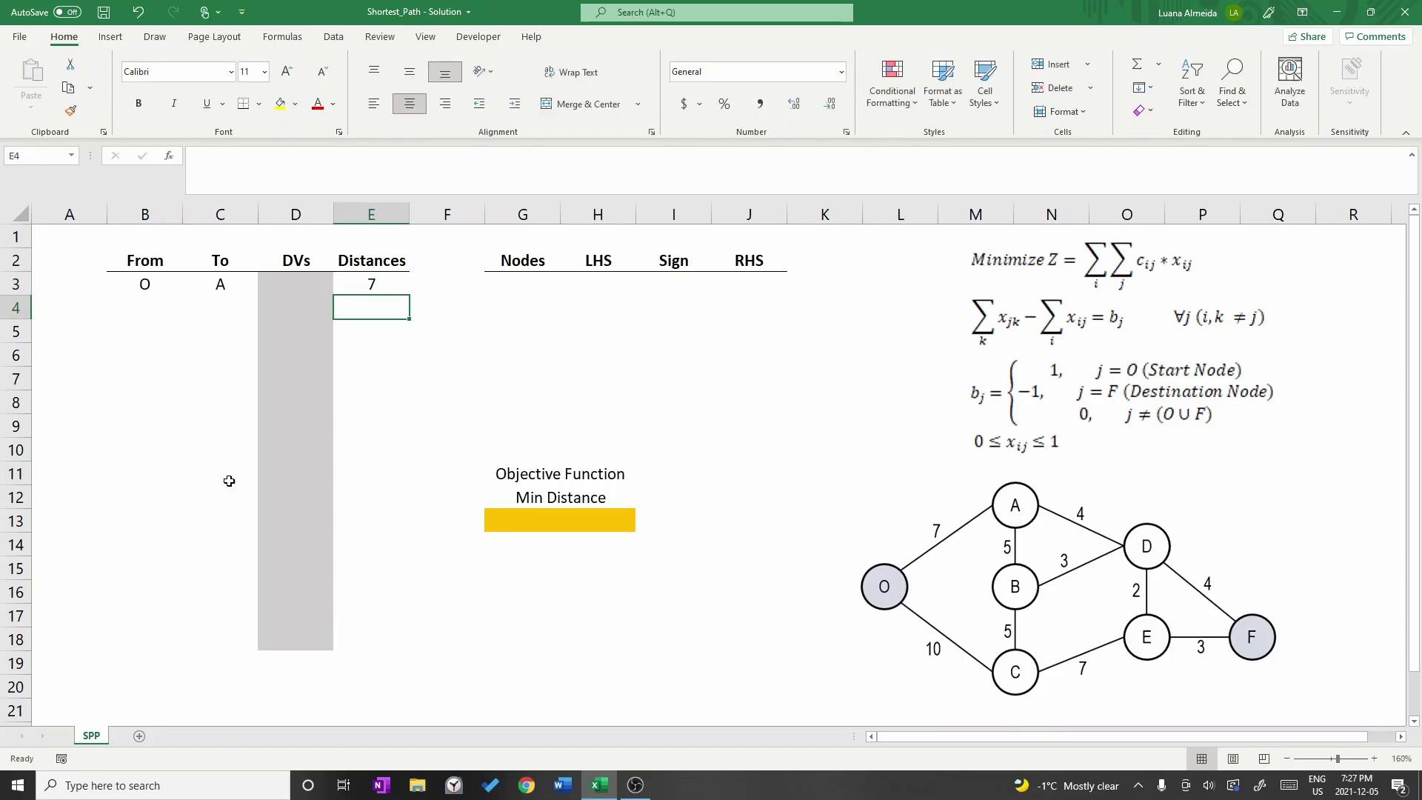
{"action": "type", "text": "O"}
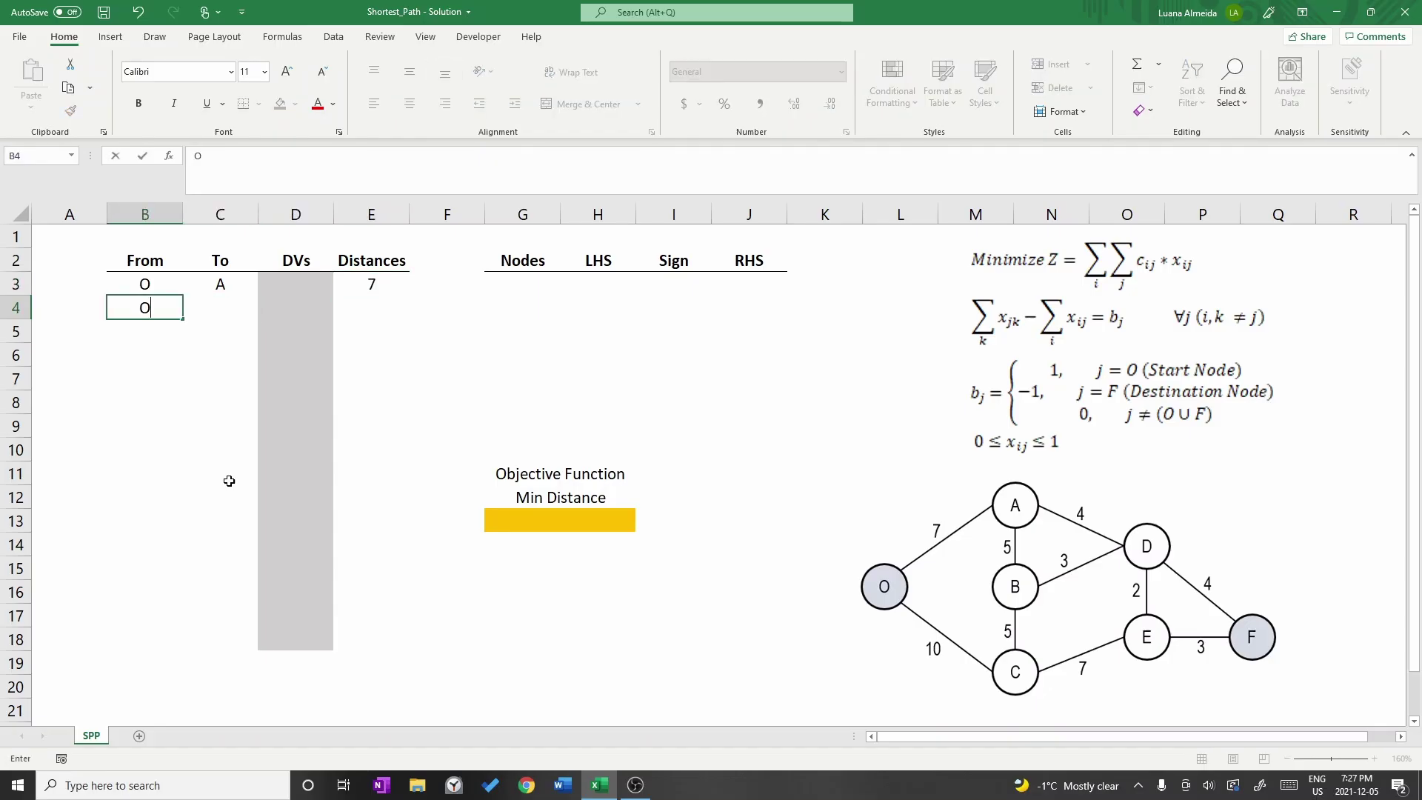
{"action": "key", "text": "Tab"}
{"action": "type", "text": "C"}
{"action": "key", "text": "Tab"}
{"action": "key", "text": "Tab"}
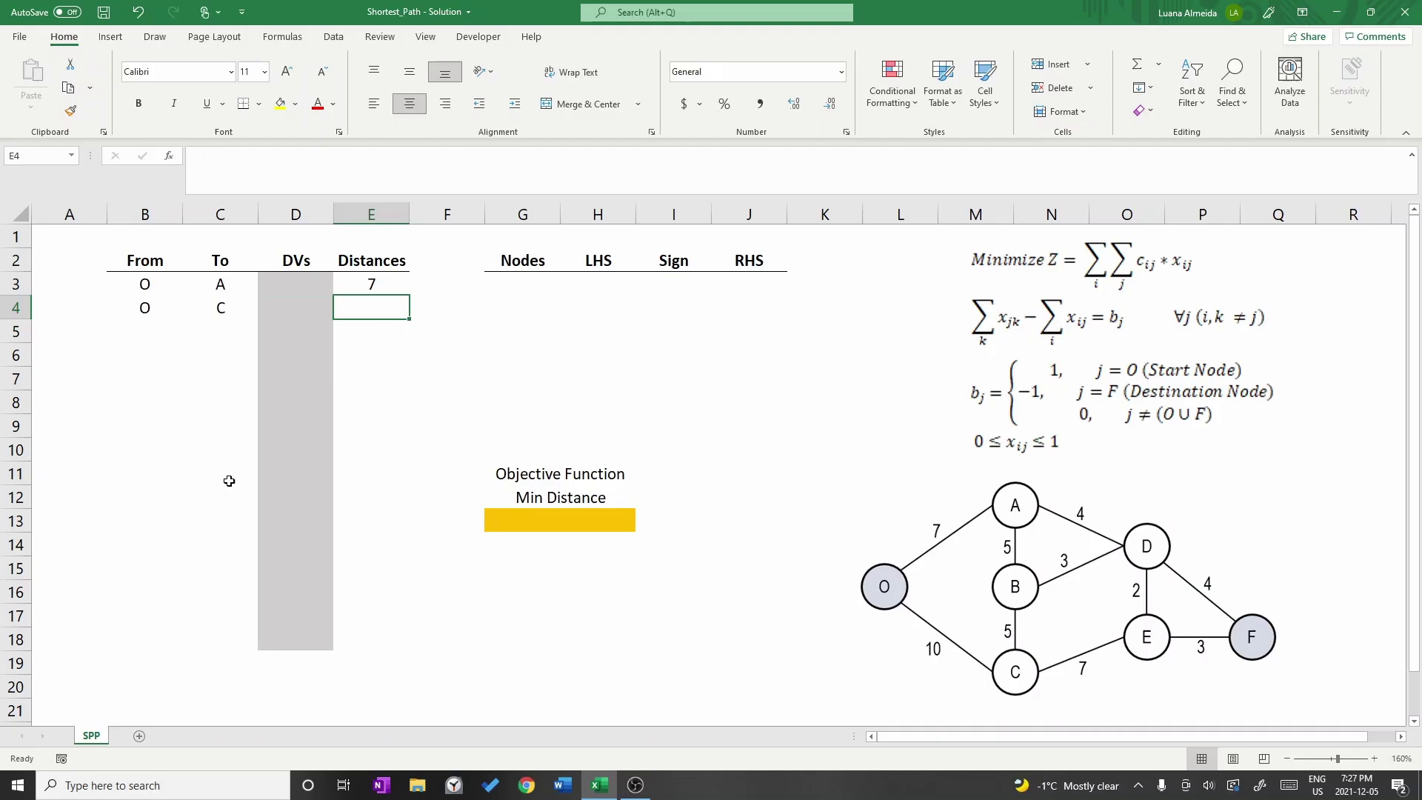
{"action": "type", "text": "10"}
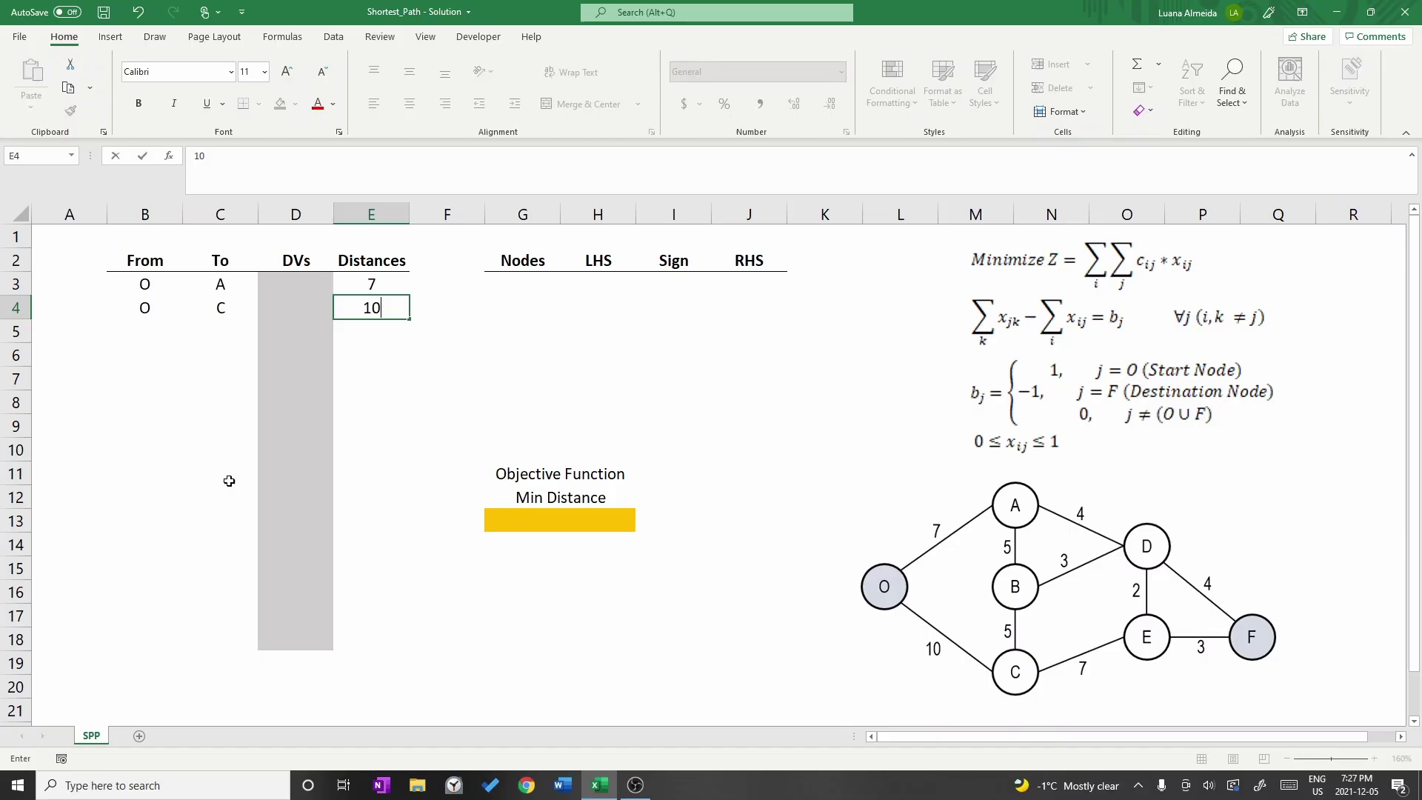
{"action": "key", "text": "Return"}
{"action": "key", "text": "Left"}
{"action": "key", "text": "Left"}
{"action": "key", "text": "Left"}
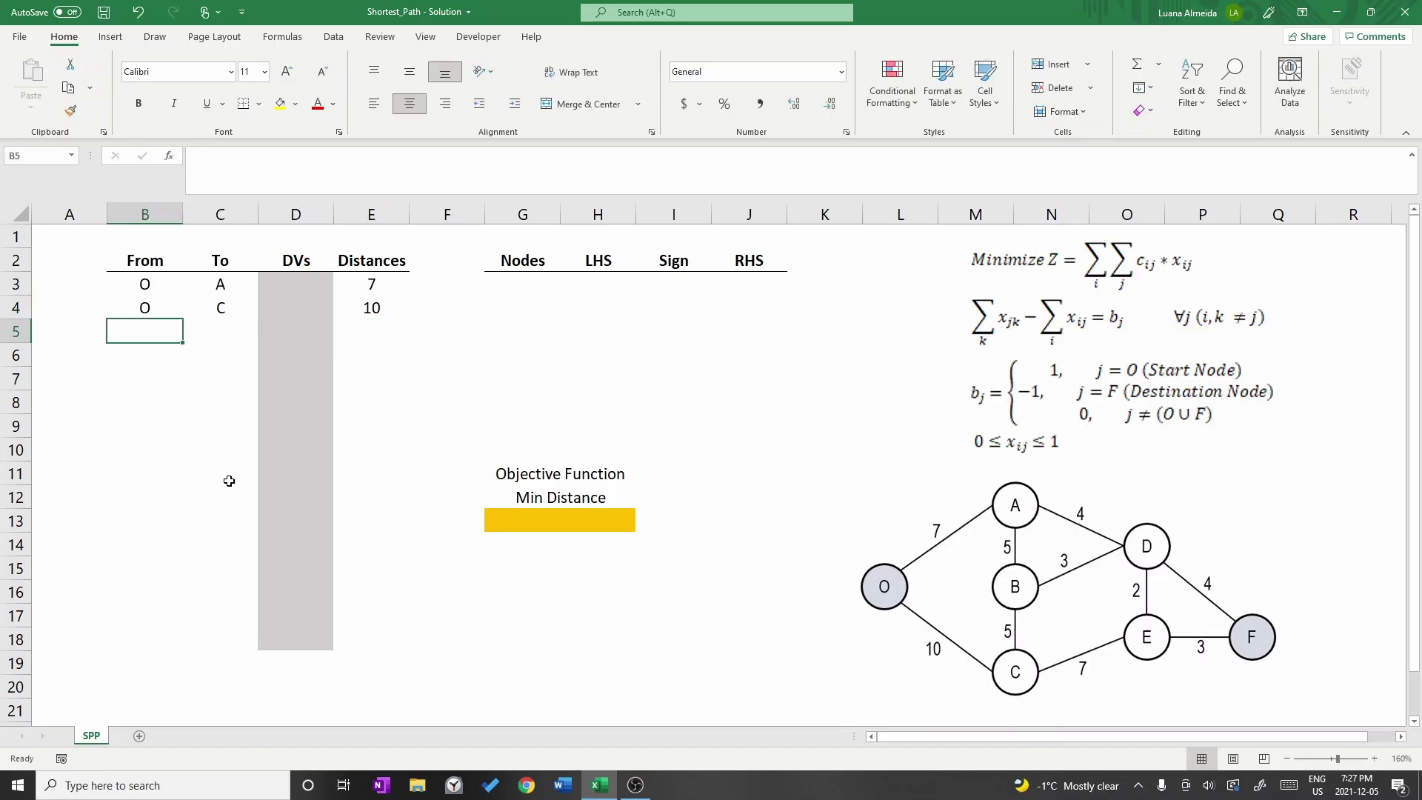
{"action": "type", "text": "A"}
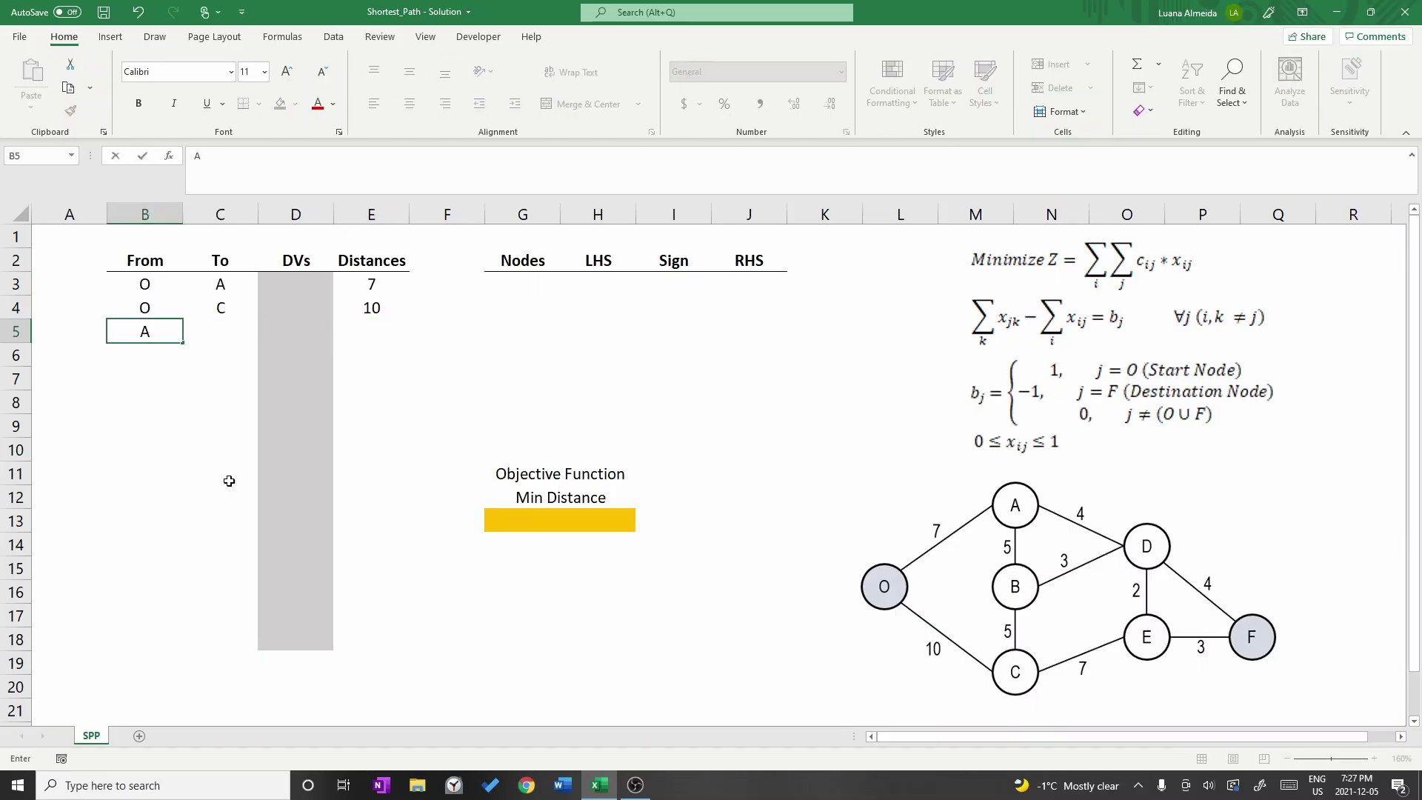
{"action": "key", "text": "Tab"}
{"action": "type", "text": "B"}
{"action": "key", "text": "Tab"}
{"action": "key", "text": "Tab"}
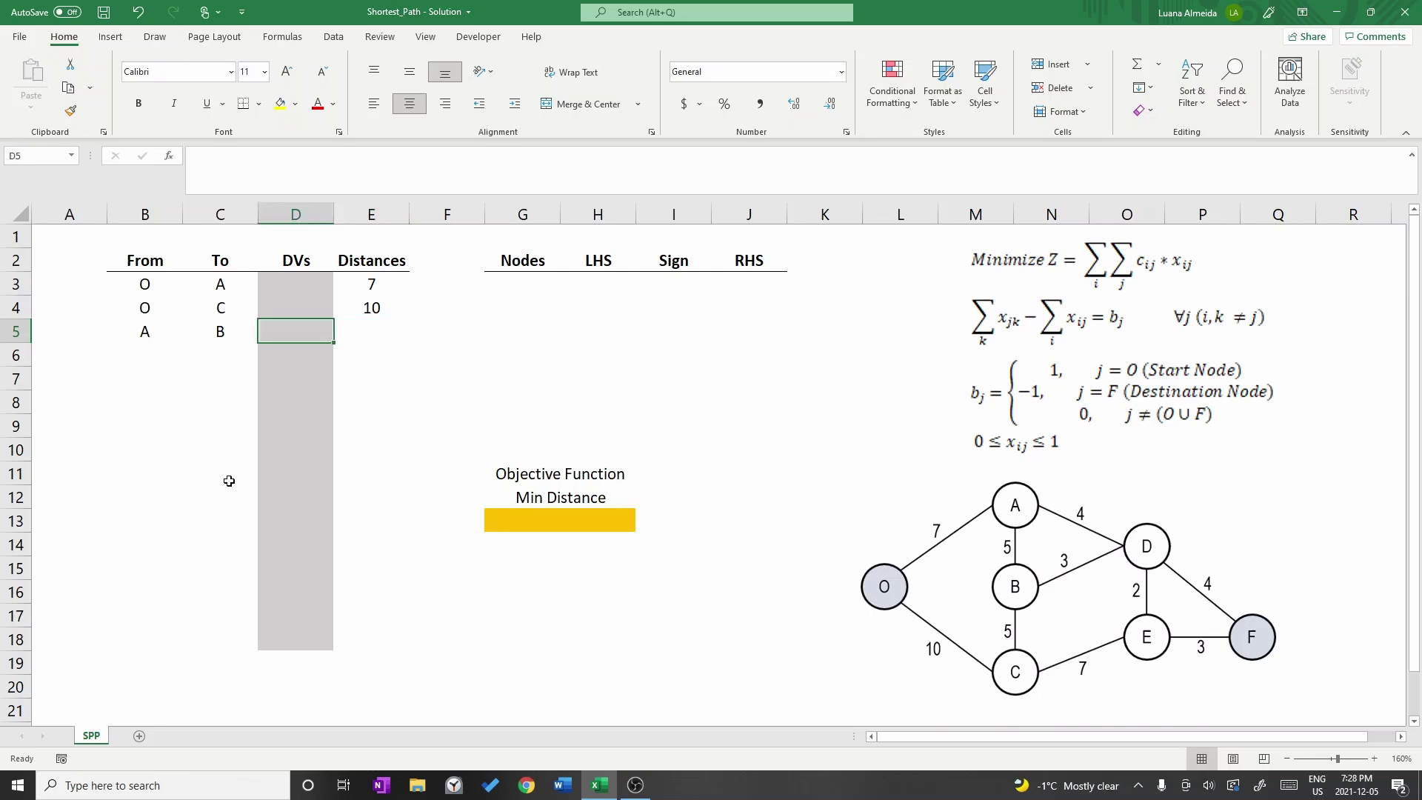
{"action": "type", "text": "5"}
{"action": "key", "text": "Return"}
{"action": "key", "text": "Left"}
{"action": "key", "text": "Left"}
{"action": "key", "text": "Left"}
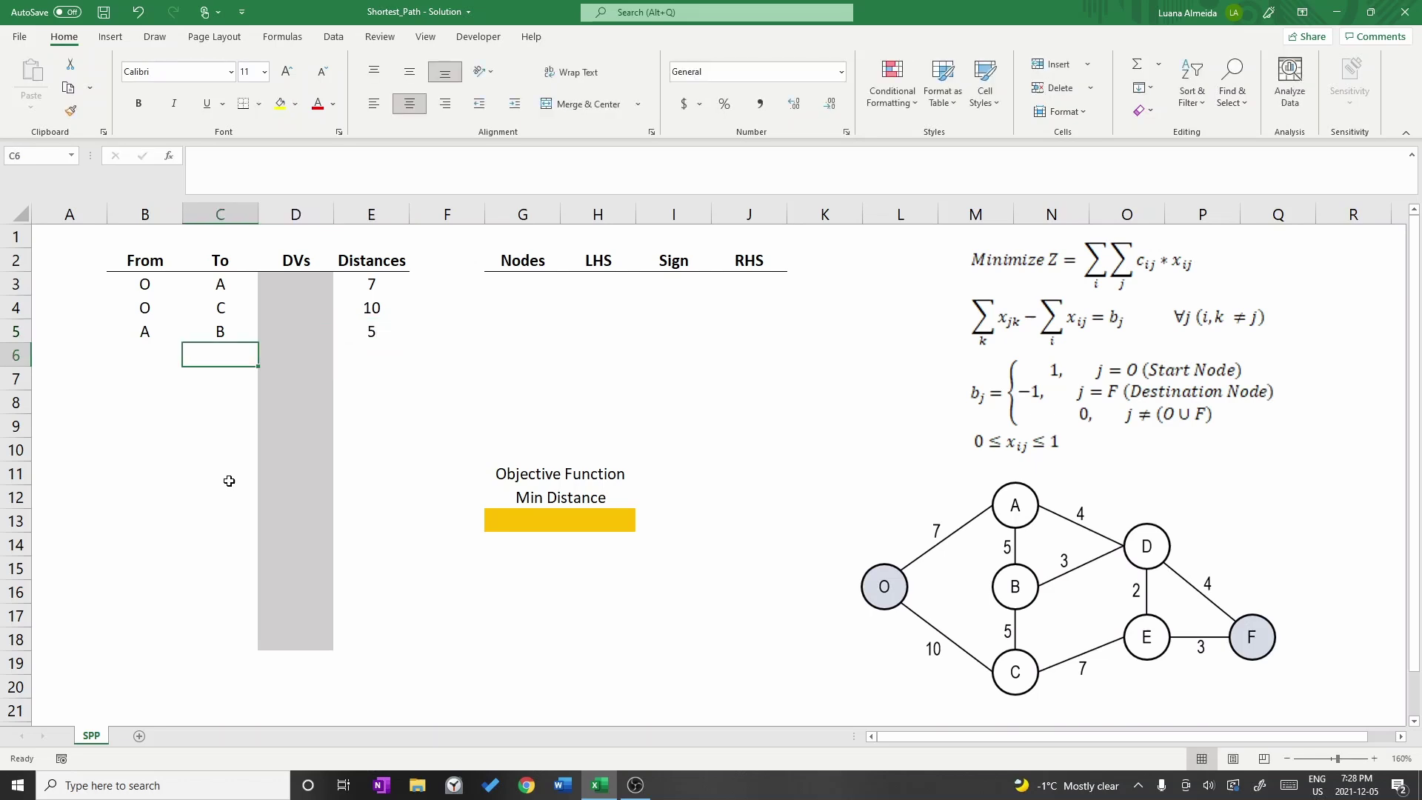
{"action": "type", "text": "A"}
{"action": "key", "text": "Tab"}
{"action": "type", "text": "D"}
{"action": "key", "text": "Tab"}
{"action": "key", "text": "Tab"}
{"action": "type", "text": "4"}
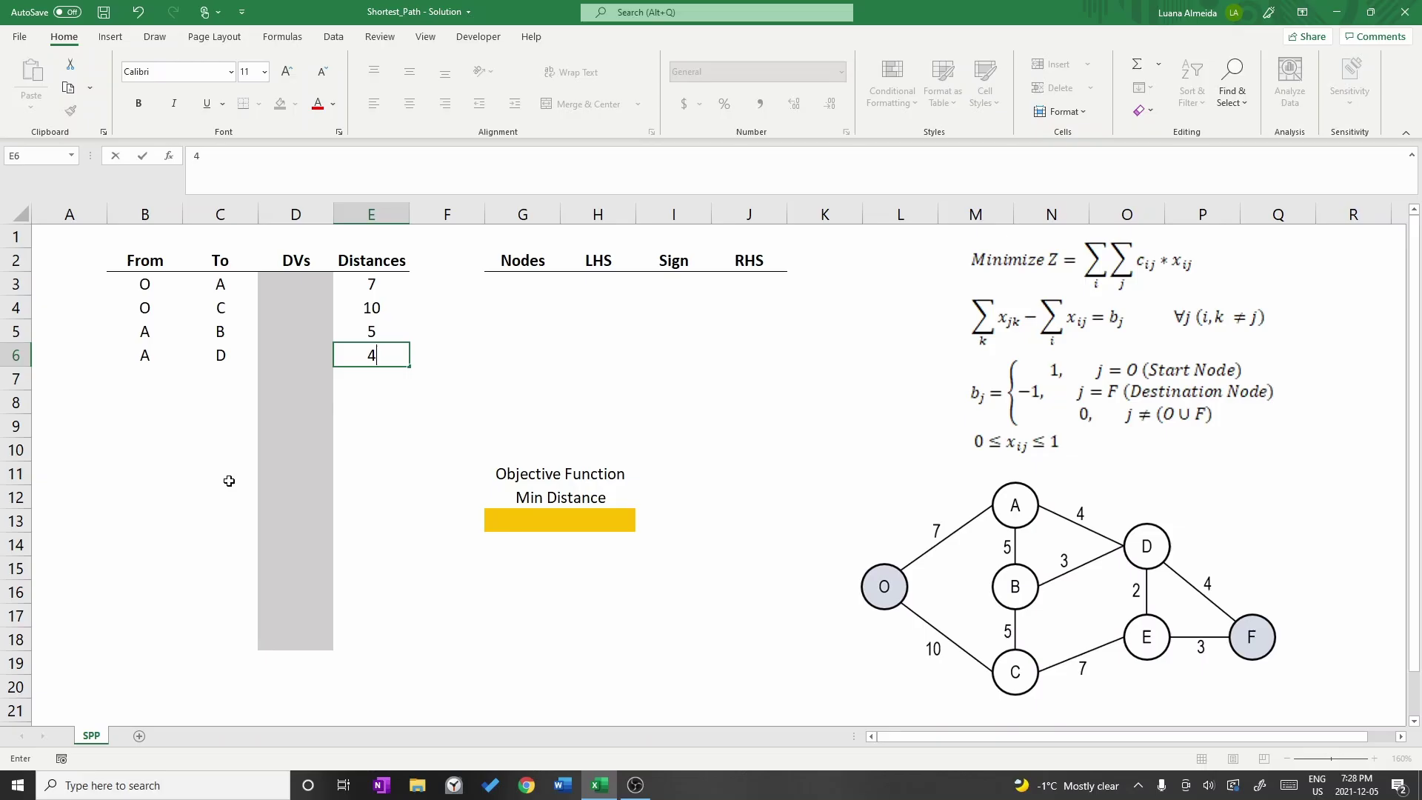
{"action": "key", "text": "Return"}
{"action": "key", "text": "Left"}
{"action": "key", "text": "Left"}
{"action": "key", "text": "Left"}
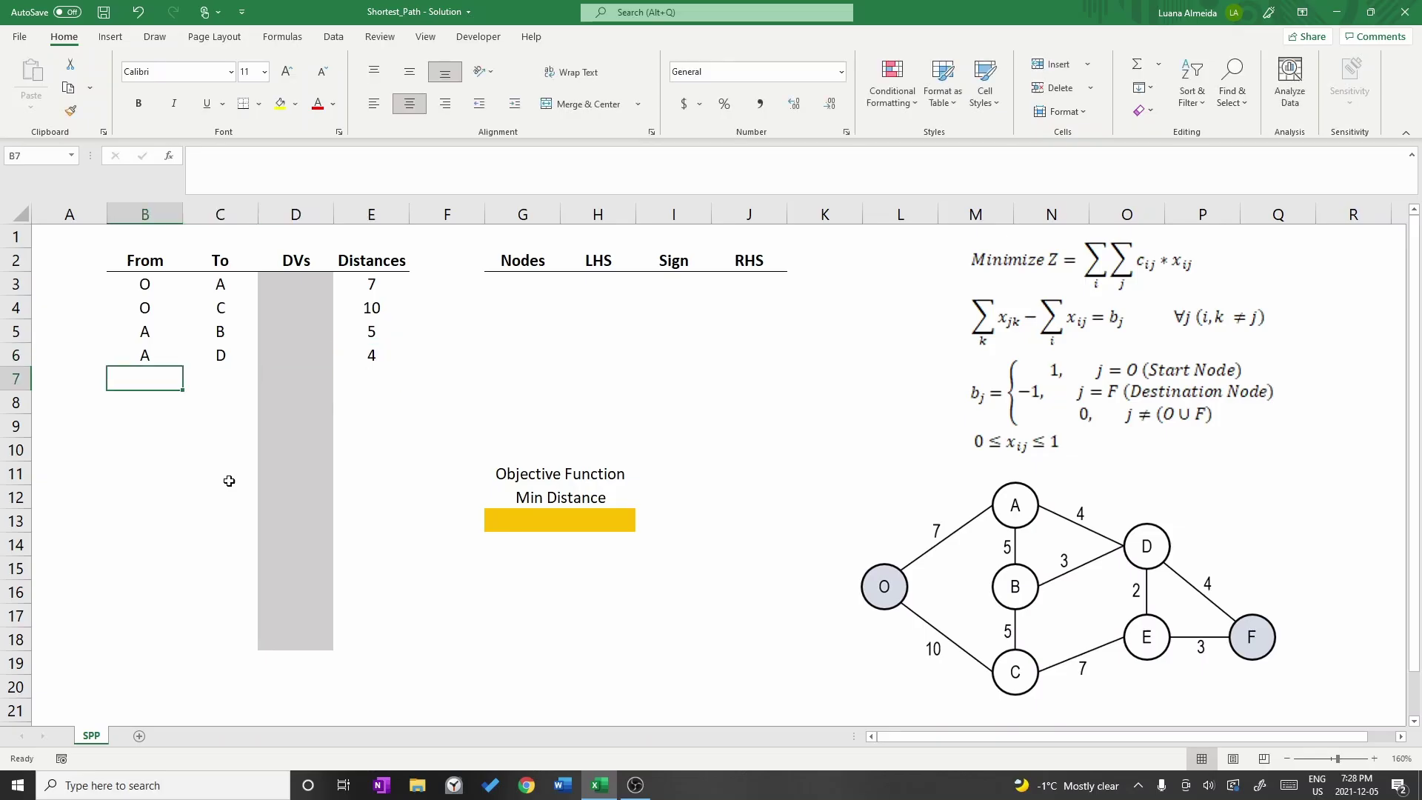
Enter the arcs leaving B: B–A 5, B–C 5 and B–D 3
{"action": "type", "text": "B"}
{"action": "key", "text": "Tab"}
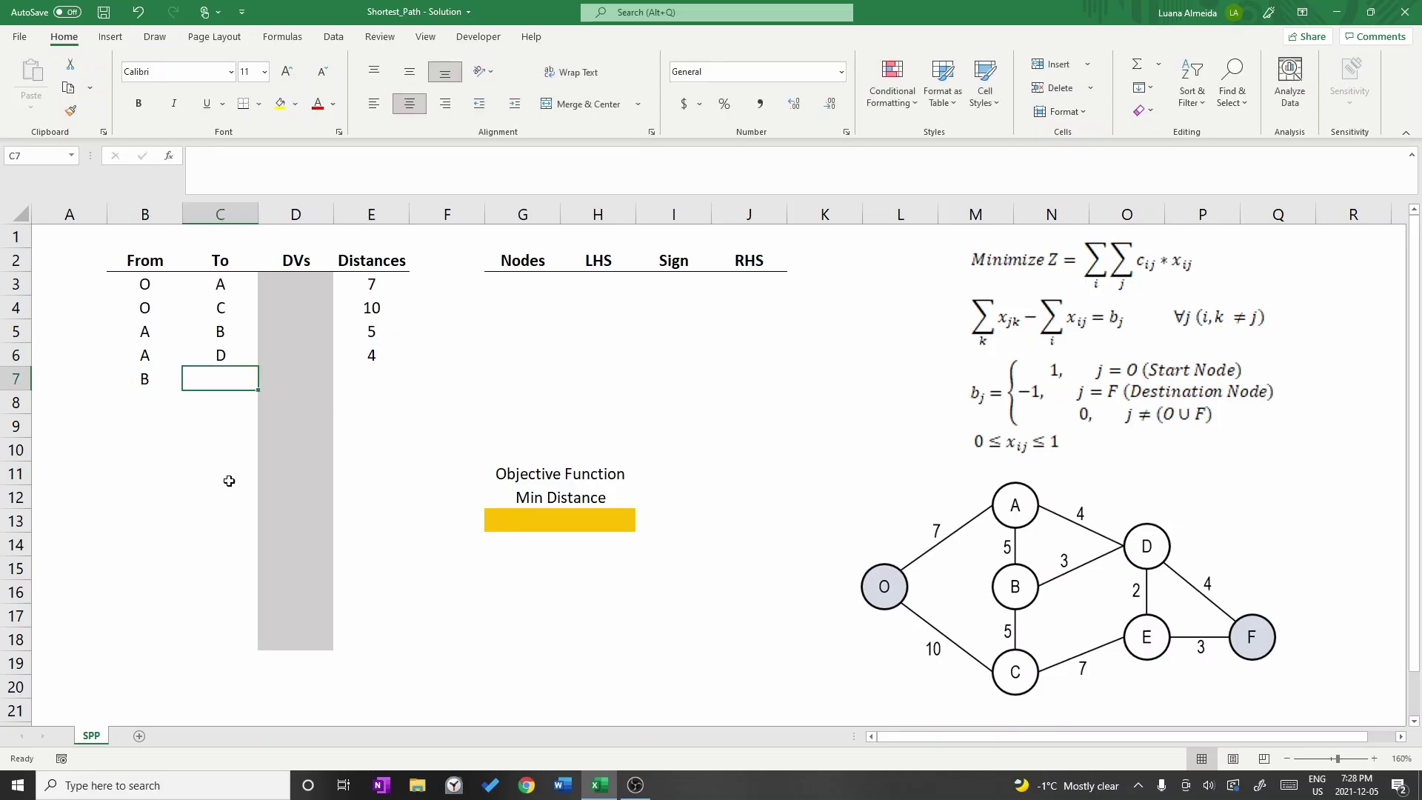
{"action": "type", "text": "A"}
{"action": "key", "text": "Tab"}
{"action": "key", "text": "Tab"}
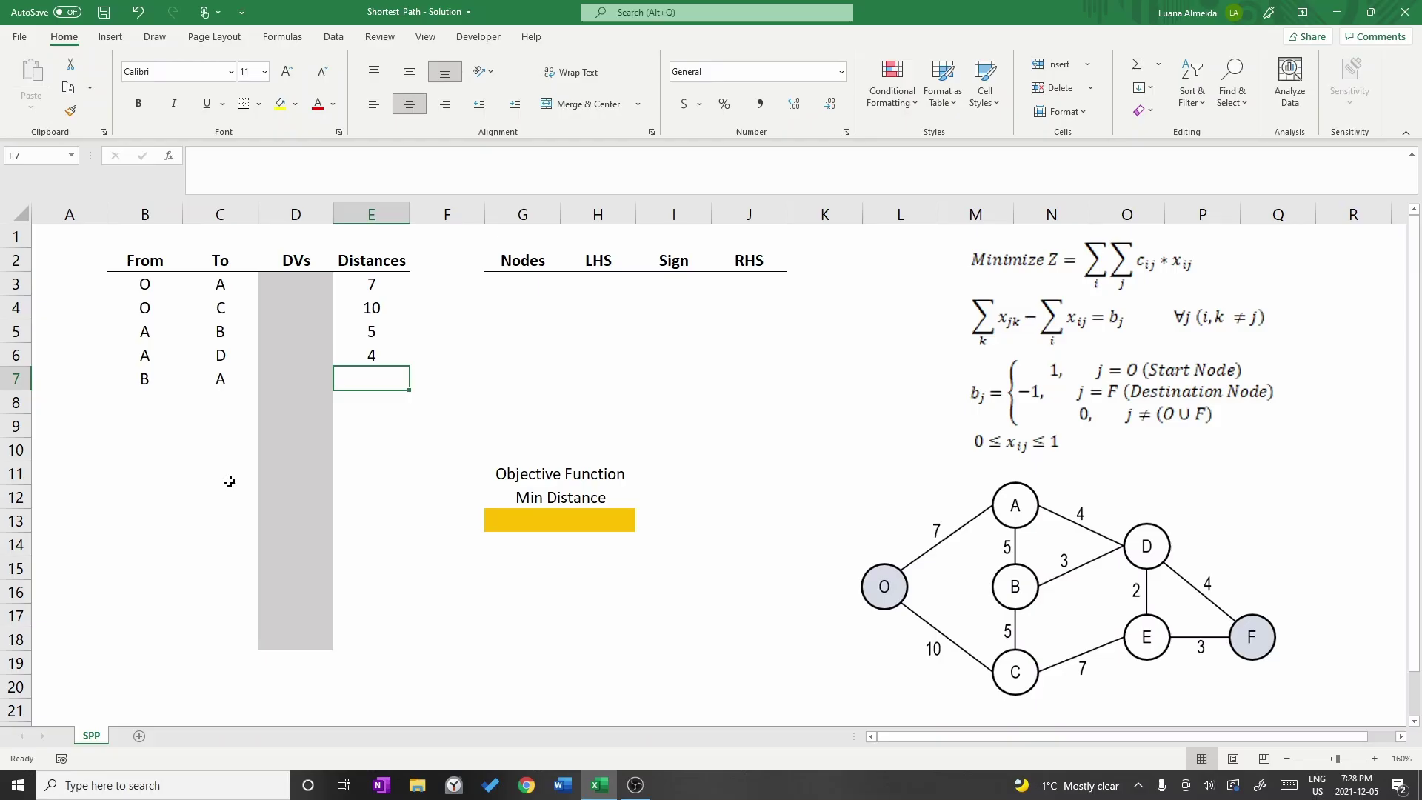
{"action": "type", "text": "5"}
{"action": "key", "text": "Return"}
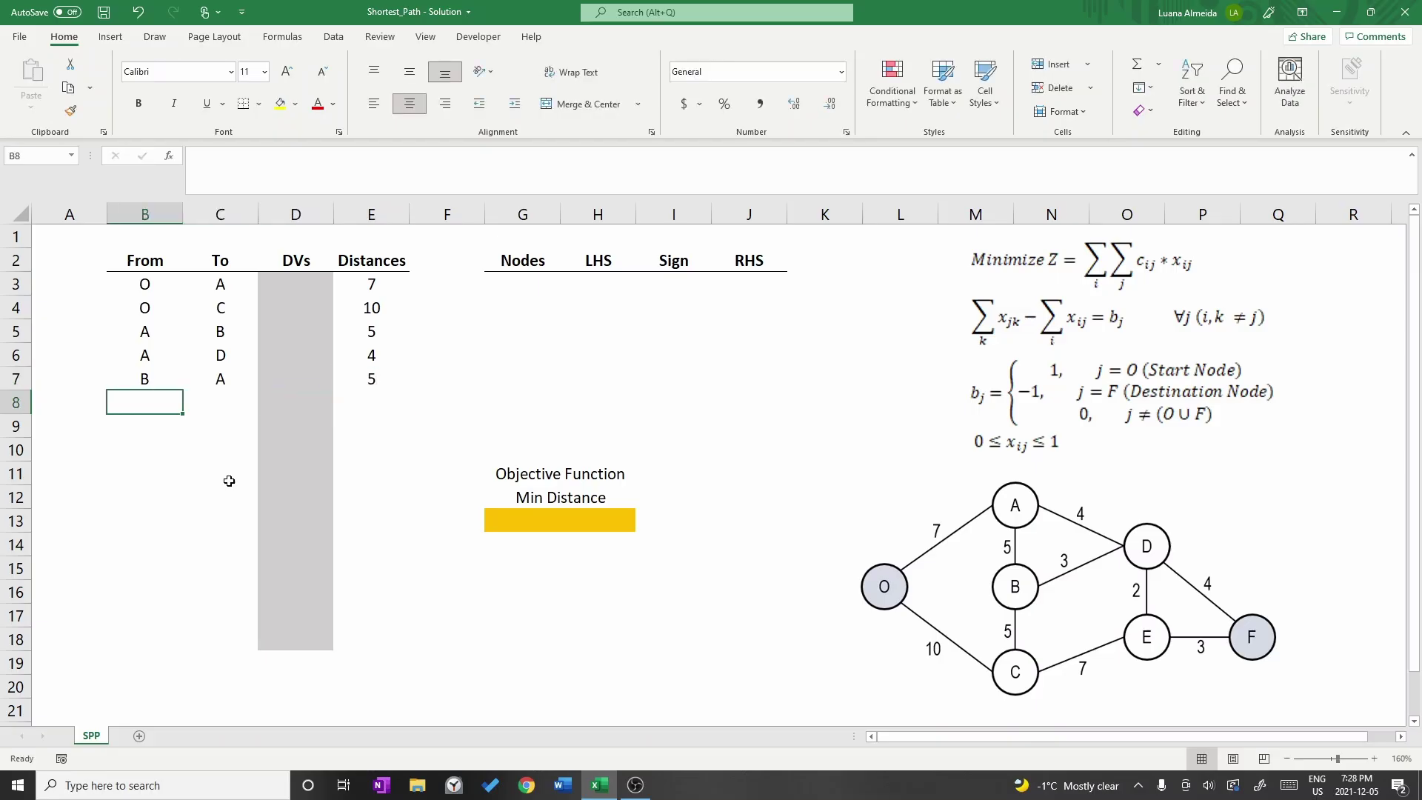
{"action": "type", "text": "B"}
{"action": "key", "text": "Tab"}
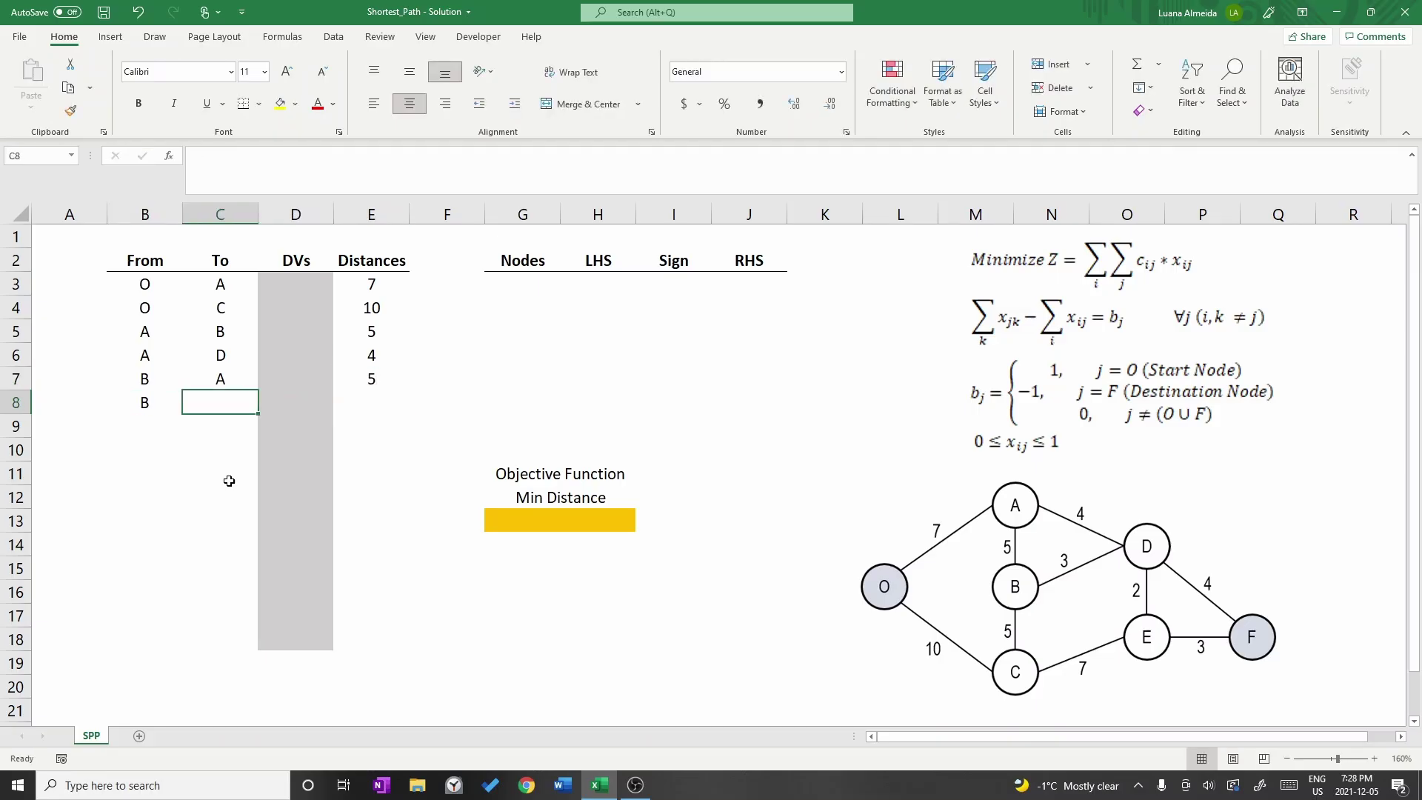
{"action": "type", "text": "C"}
{"action": "key", "text": "Tab"}
{"action": "key", "text": "Tab"}
{"action": "type", "text": "5"}
{"action": "key", "text": "Tab"}
{"action": "key", "text": "Return"}
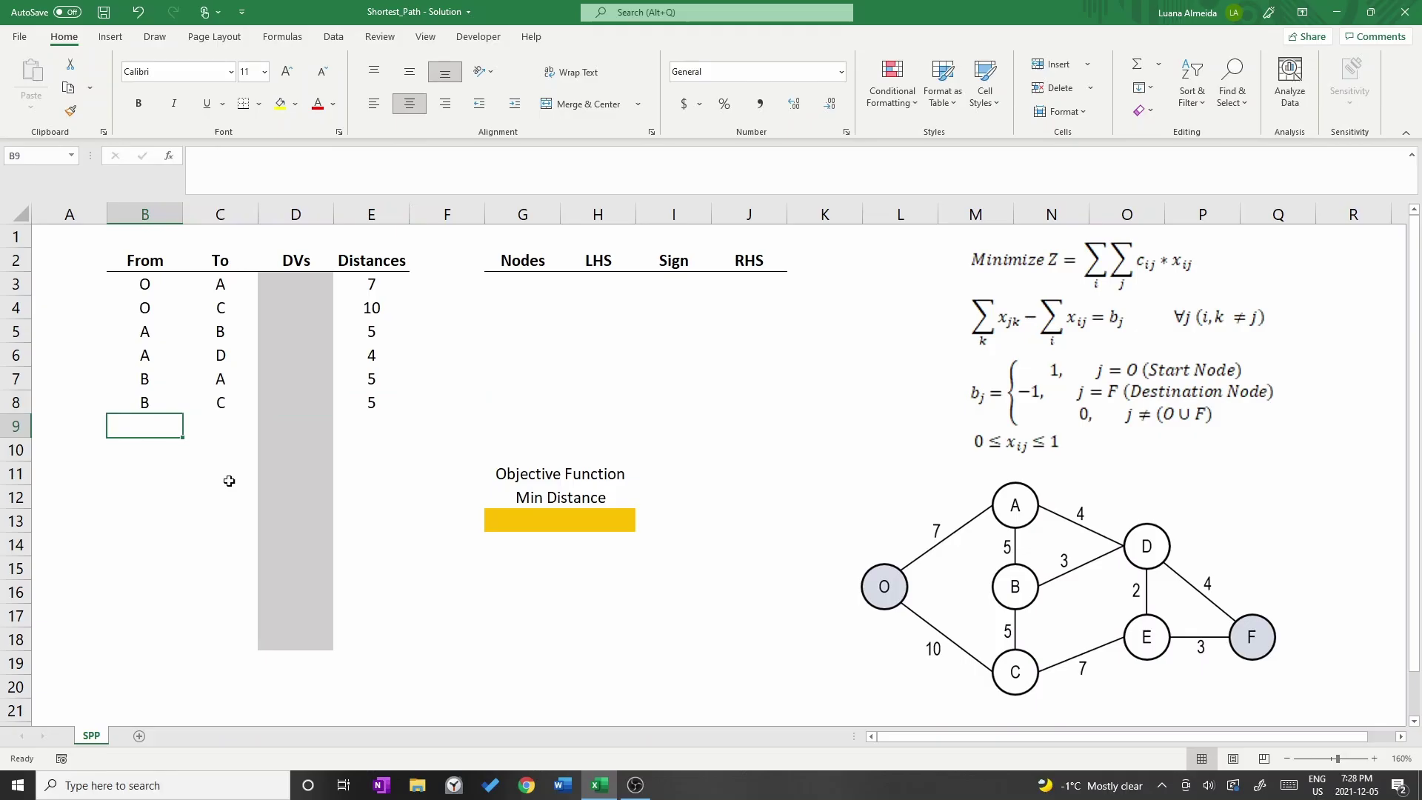
{"action": "type", "text": "B"}
{"action": "key", "text": "Tab"}
{"action": "type", "text": "D"}
{"action": "key", "text": "Tab"}
Enter the arcs leaving C: C–B 5 and C–E 7
{"action": "key", "text": "Tab"}
{"action": "type", "text": "3"}
{"action": "key", "text": "Return"}
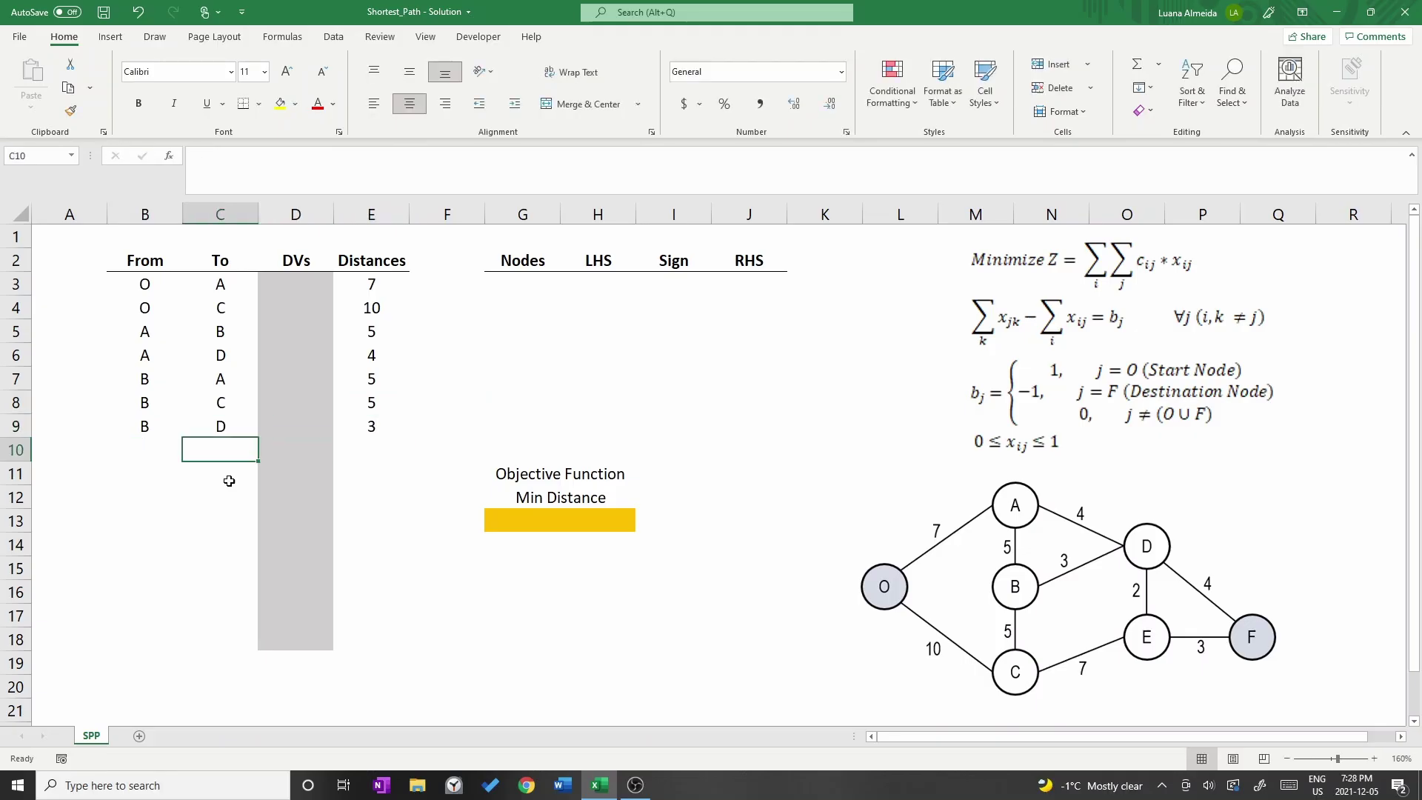
{"action": "type", "text": "C"}
{"action": "key", "text": "Tab"}
{"action": "type", "text": "B"}
{"action": "key", "text": "Tab"}
{"action": "key", "text": "Tab"}
{"action": "type", "text": "5"}
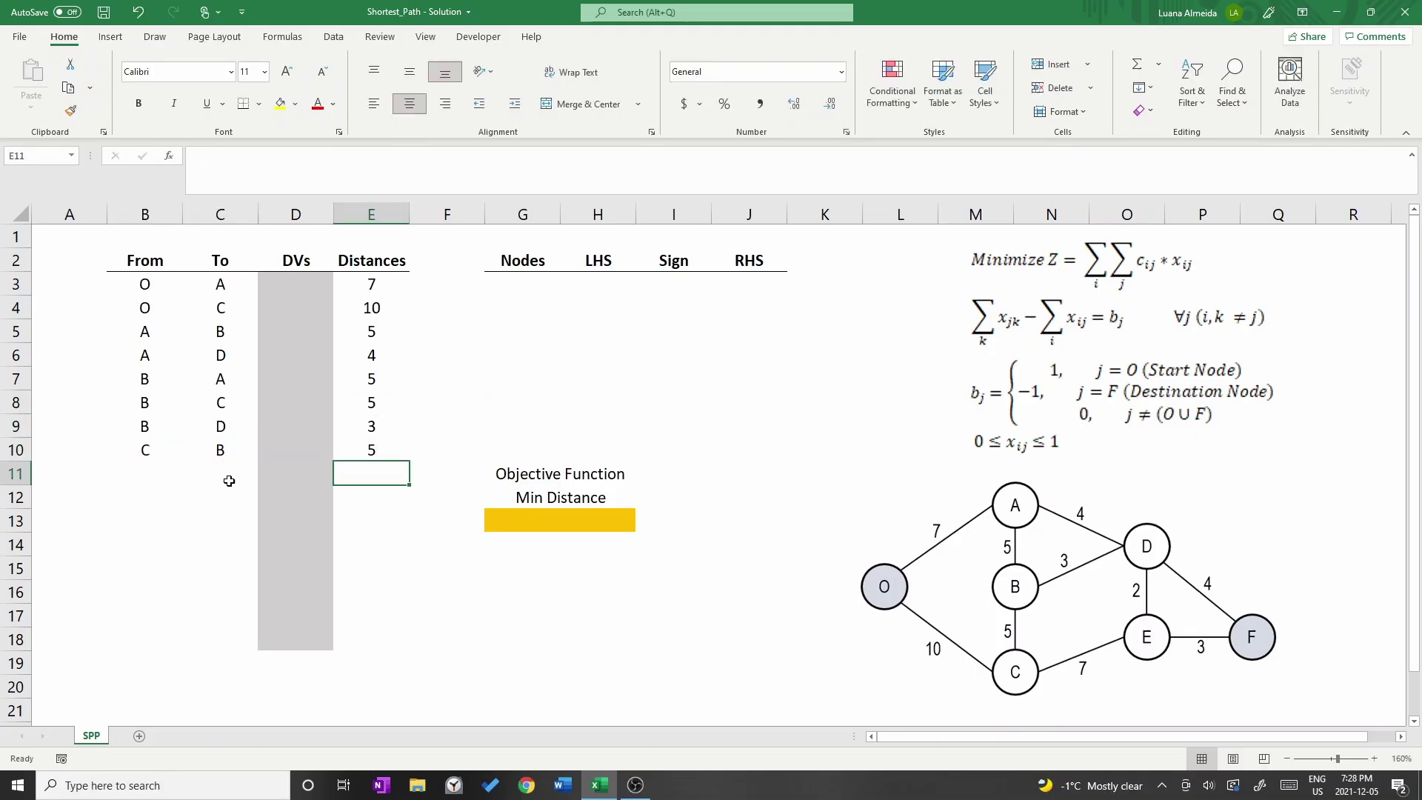
{"action": "key", "text": "Return"}
{"action": "key", "text": "Left"}
{"action": "key", "text": "Left"}
{"action": "type", "text": "C"}
{"action": "key", "text": "Tab"}
{"action": "type", "text": "E"}
{"action": "key", "text": "Tab"}
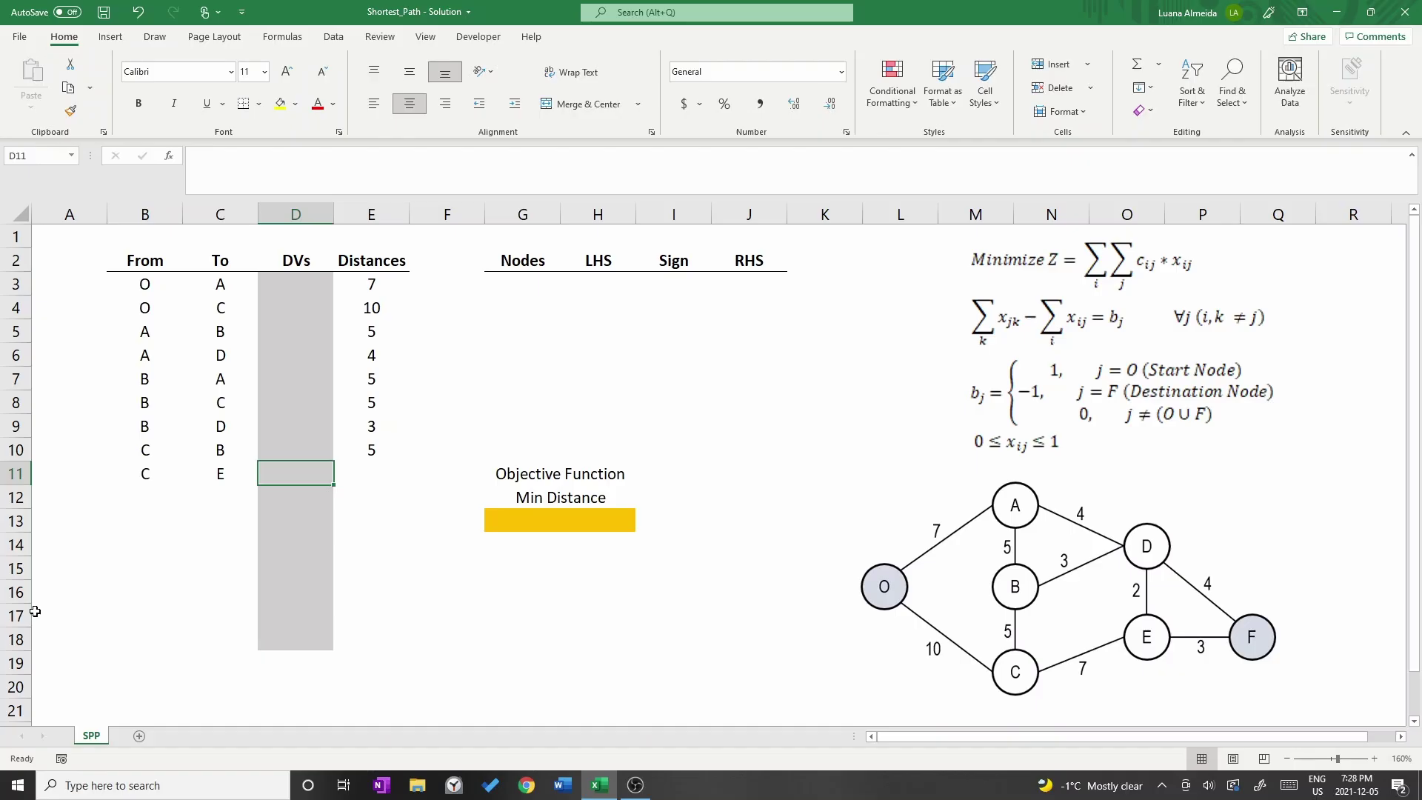
Enter the arcs leaving D: D–A 4, D–B 3, D–E 2 and D–F 4
{"action": "key", "text": "Tab"}
{"action": "type", "text": "7"}
{"action": "key", "text": "Return"}
{"action": "key", "text": "Left"}
{"action": "key", "text": "Left"}
{"action": "key", "text": "Left"}
{"action": "type", "text": "D"}
{"action": "key", "text": "Tab"}
{"action": "type", "text": "A"}
{"action": "key", "text": "Tab"}
{"action": "key", "text": "Tab"}
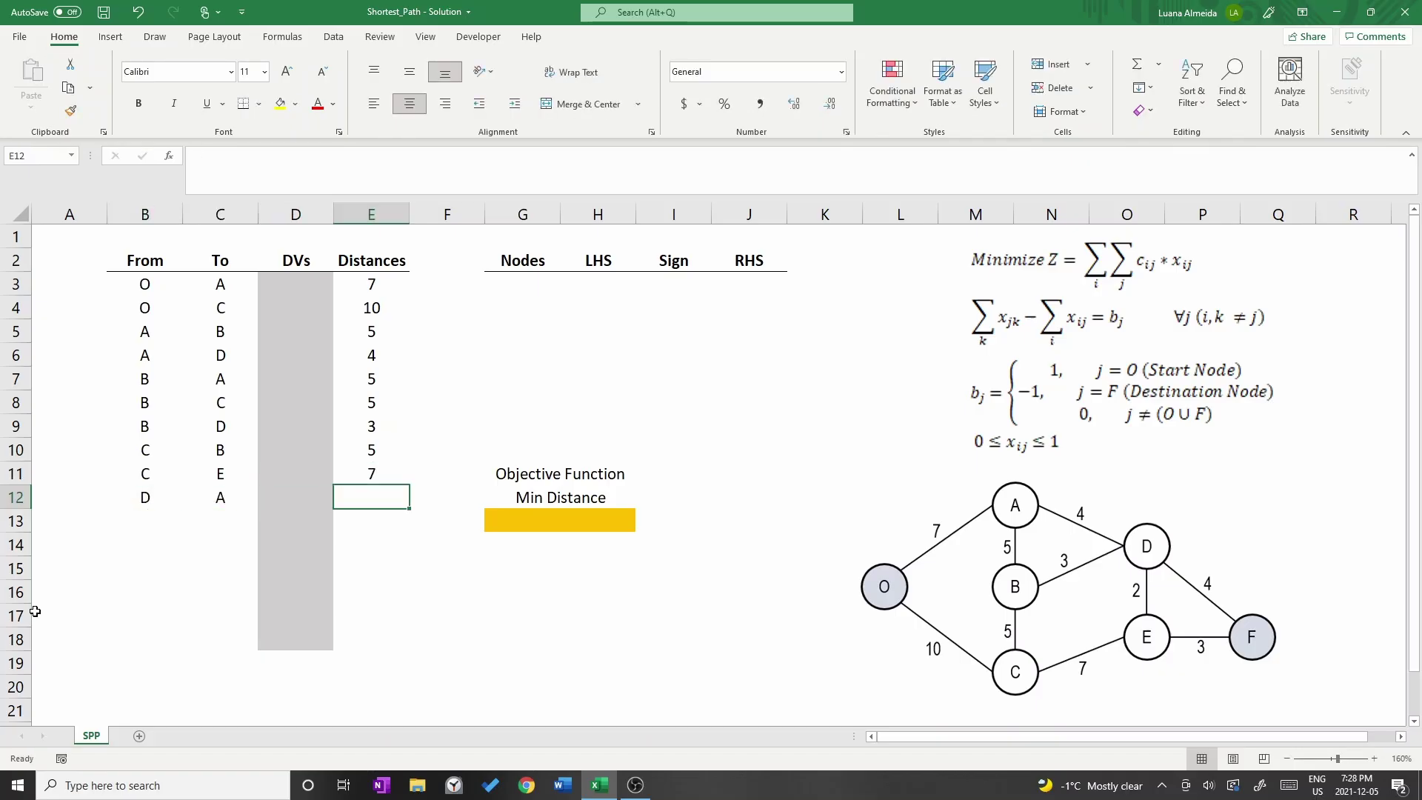
{"action": "type", "text": "4"}
{"action": "key", "text": "Return"}
{"action": "key", "text": "Left"}
{"action": "key", "text": "Left"}
{"action": "type", "text": "D"}
{"action": "key", "text": "Tab"}
{"action": "type", "text": "B"}
{"action": "key", "text": "Tab"}
{"action": "key", "text": "Tab"}
{"action": "type", "text": "3"}
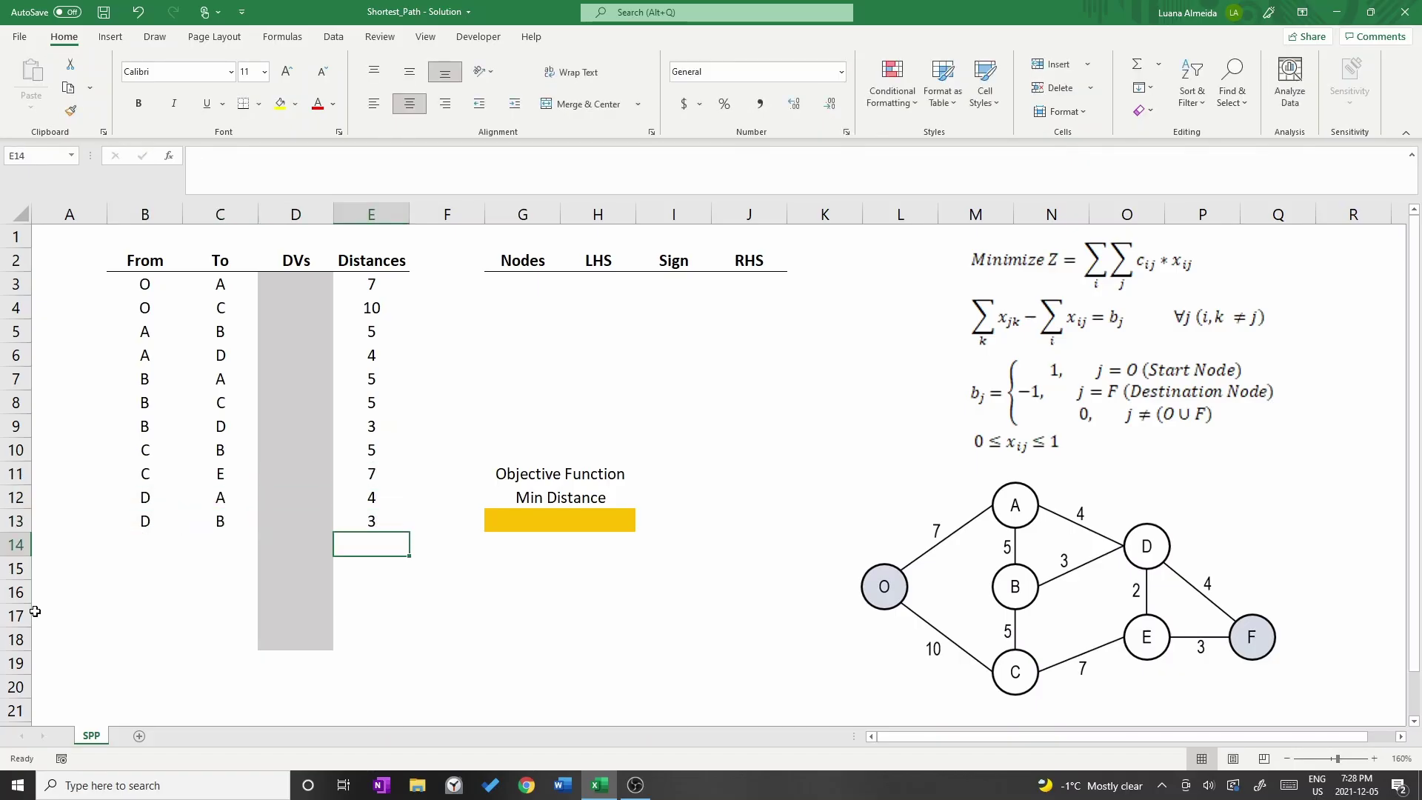
{"action": "key", "text": "Return"}
{"action": "type", "text": "D"}
{"action": "key", "text": "Tab"}
{"action": "type", "text": "E"}
{"action": "key", "text": "Tab"}
{"action": "key", "text": "Tab"}
{"action": "type", "text": "2"}
{"action": "key", "text": "Return"}
{"action": "key", "text": "Left"}
{"action": "key", "text": "Left"}
{"action": "key", "text": "Left"}
{"action": "type", "text": "D"}
{"action": "key", "text": "Tab"}
{"action": "type", "text": "F"}
Enter the arcs leaving E: E–C 7, E–D 2, and the nodes of the final arc, E–F
{"action": "key", "text": "Tab"}
{"action": "key", "text": "Tab"}
{"action": "type", "text": "4"}
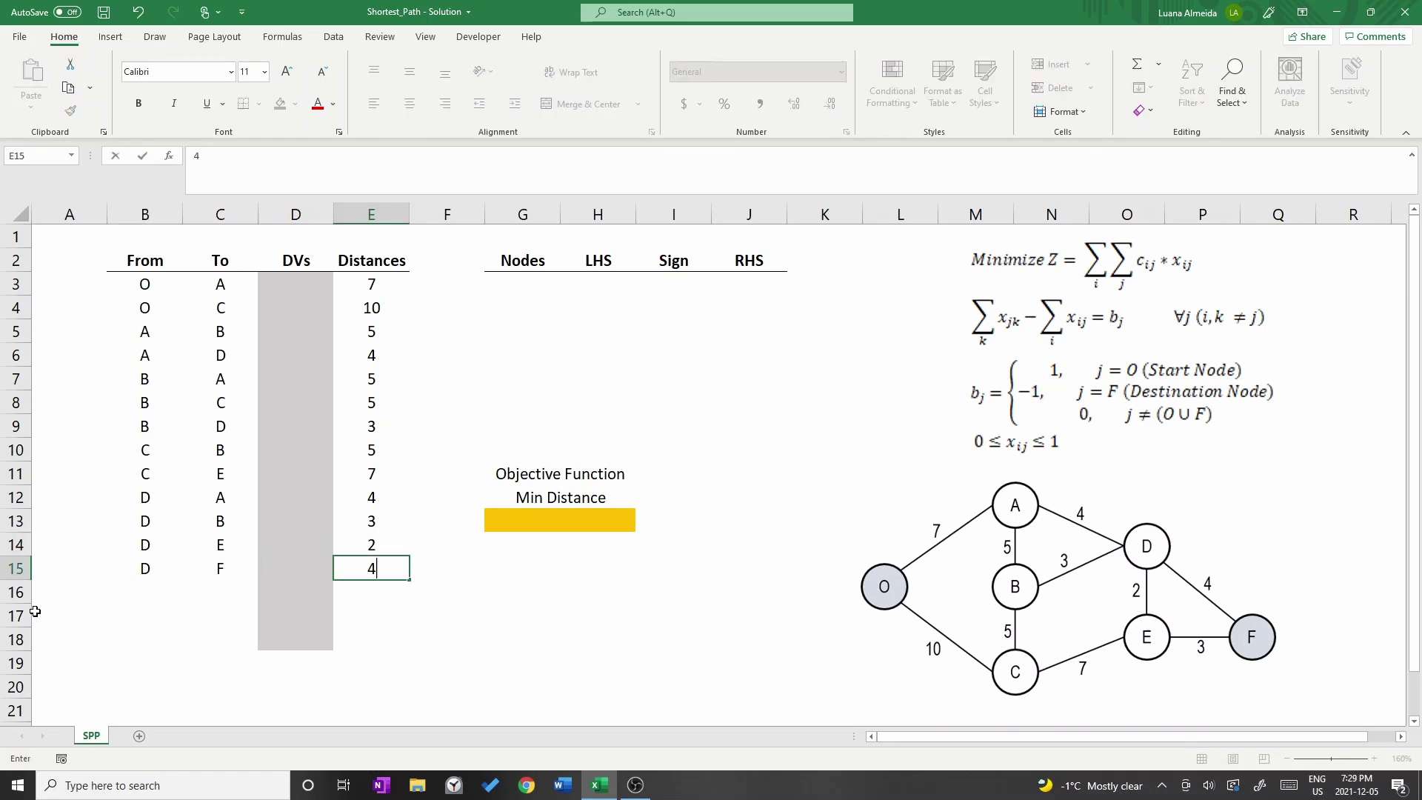
{"action": "key", "text": "Return"}
{"action": "type", "text": "E"}
{"action": "key", "text": "Tab"}
{"action": "type", "text": "C"}
{"action": "key", "text": "Tab"}
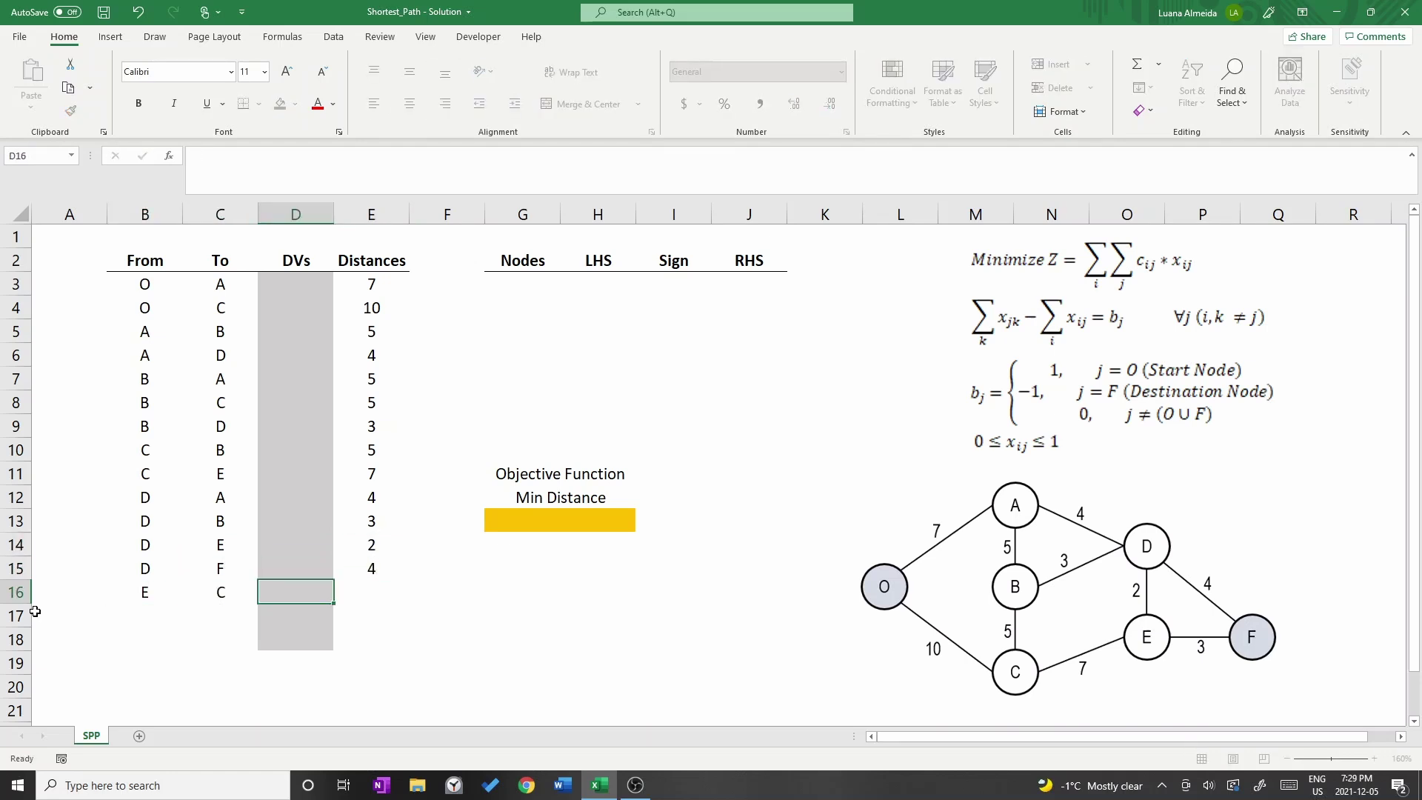
{"action": "key", "text": "Tab"}
{"action": "type", "text": "7"}
{"action": "key", "text": "Return"}
{"action": "key", "text": "Left"}
{"action": "key", "text": "Left"}
{"action": "key", "text": "Left"}
{"action": "type", "text": "E"}
{"action": "key", "text": "Tab"}
{"action": "type", "text": "2"}
{"action": "key", "text": "Return"}
{"action": "key", "text": "Left"}
{"action": "key", "text": "Left"}
{"action": "key", "text": "Left"}
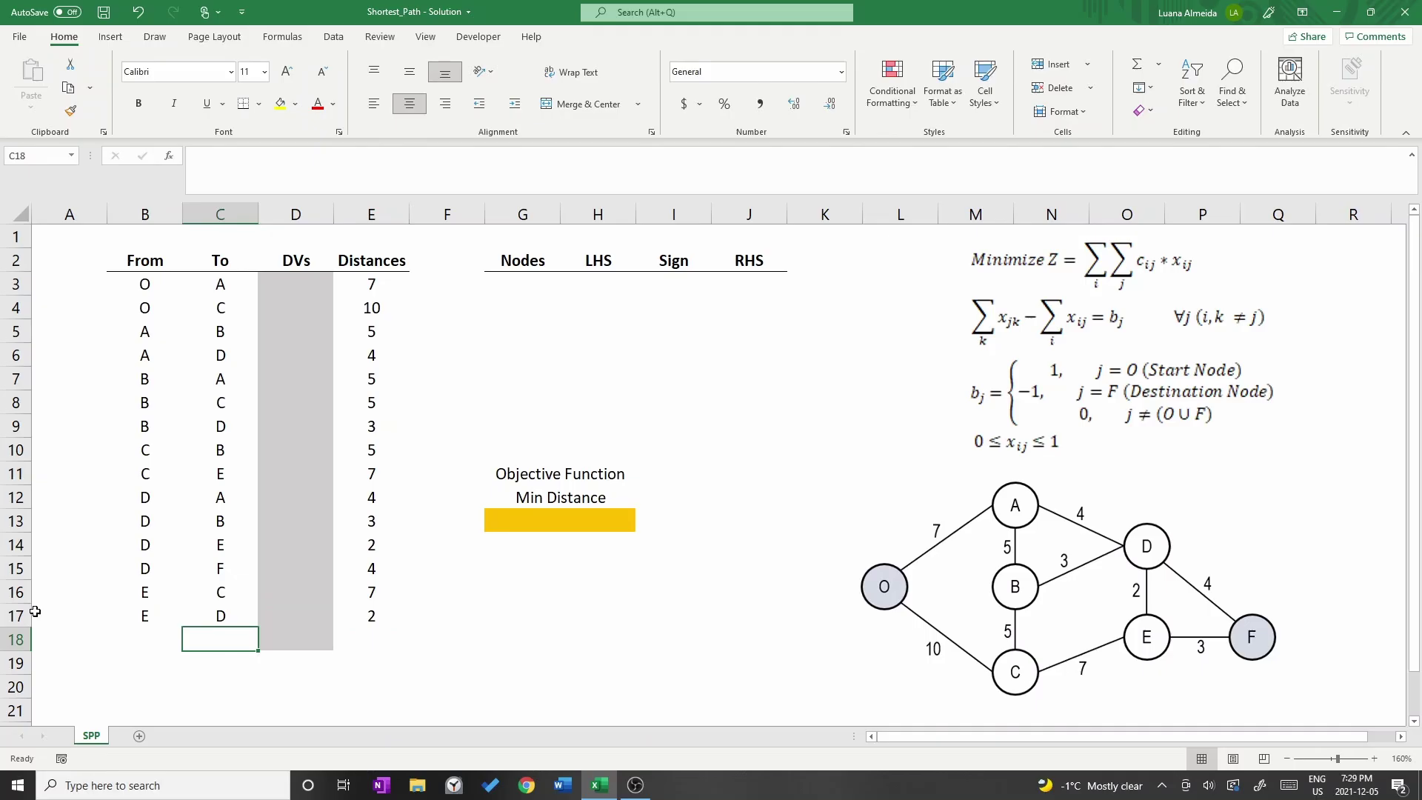
{"action": "type", "text": "E"}
{"action": "key", "text": "Tab"}
{"action": "type", "text": "F"}
{"action": "key", "text": "Tab"}
{"action": "key", "text": "Tab"}
Finish the E–F arc with distance 3 and switch from the highlighter back to cell selection
{"action": "type", "text": "3"}
{"action": "left_click", "coordinate": [546, 619]}
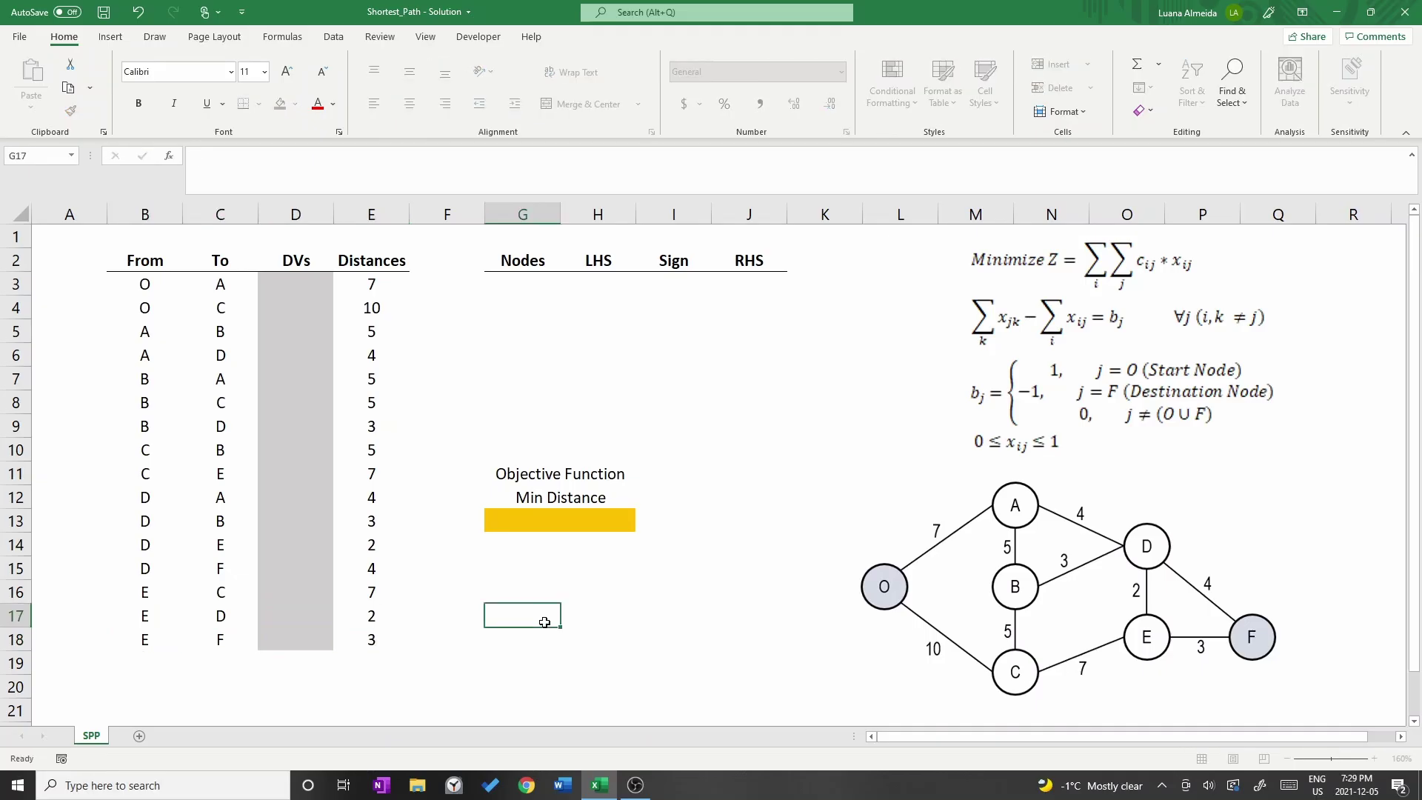
{"action": "scroll", "coordinate": [270, 68], "scroll_direction": "down", "scroll_amount": 1}
{"action": "left_click", "coordinate": [270, 68]}
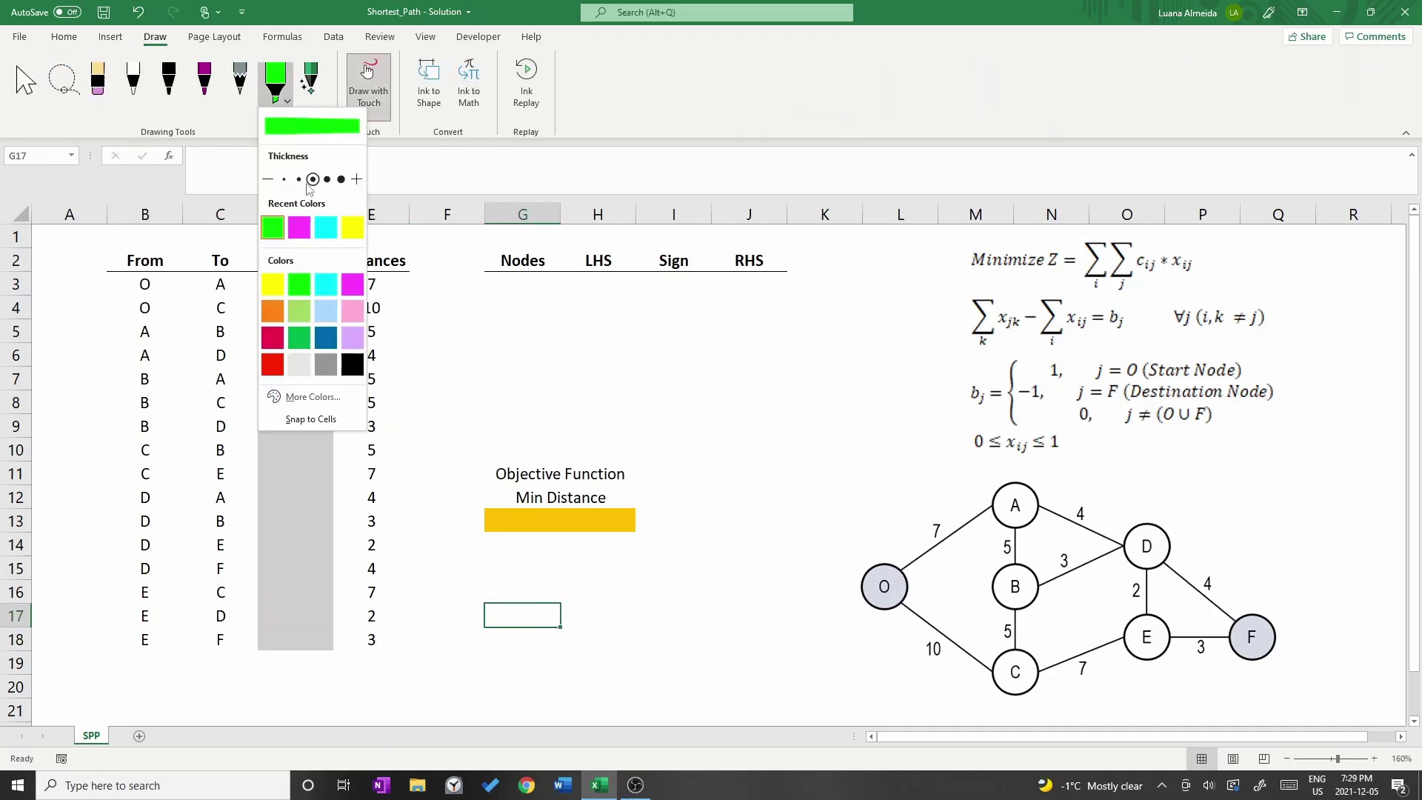
{"action": "left_click", "coordinate": [275, 222]}
{"action": "left_click", "coordinate": [26, 86]}
Type the nodes O, A, B, C, D, E and F down column G from G3
{"action": "left_click", "coordinate": [515, 284]}
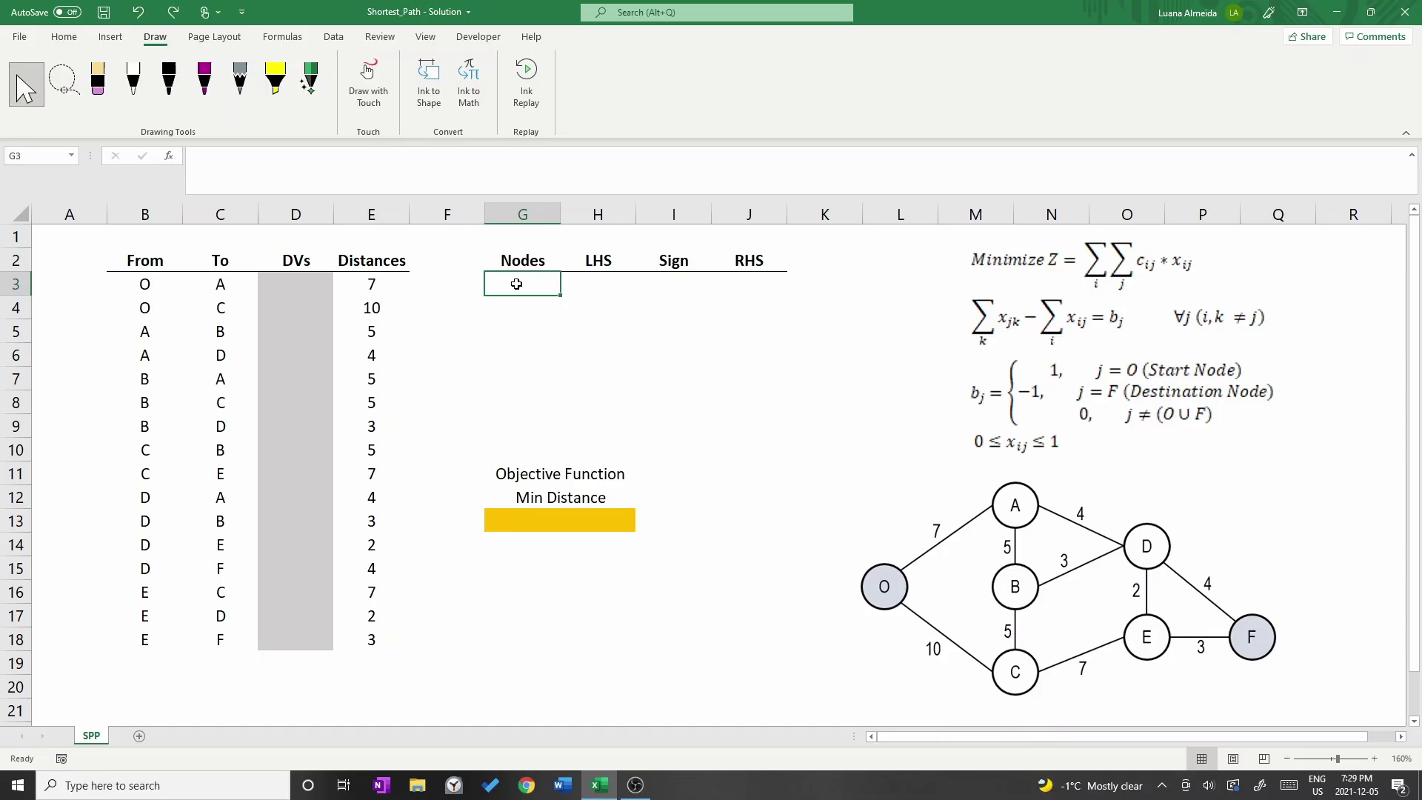
{"action": "type", "text": "o"}
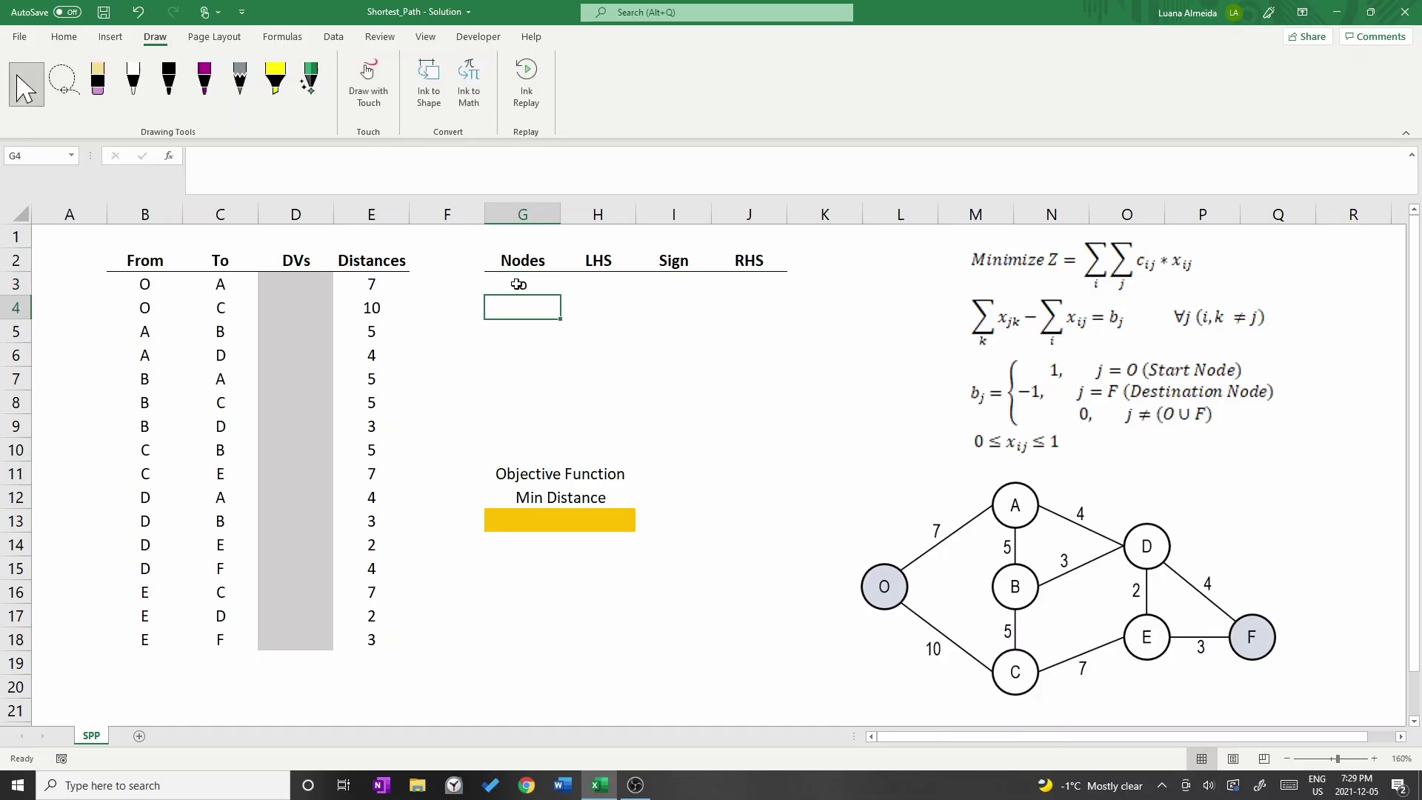
{"action": "type", "text": "O"}
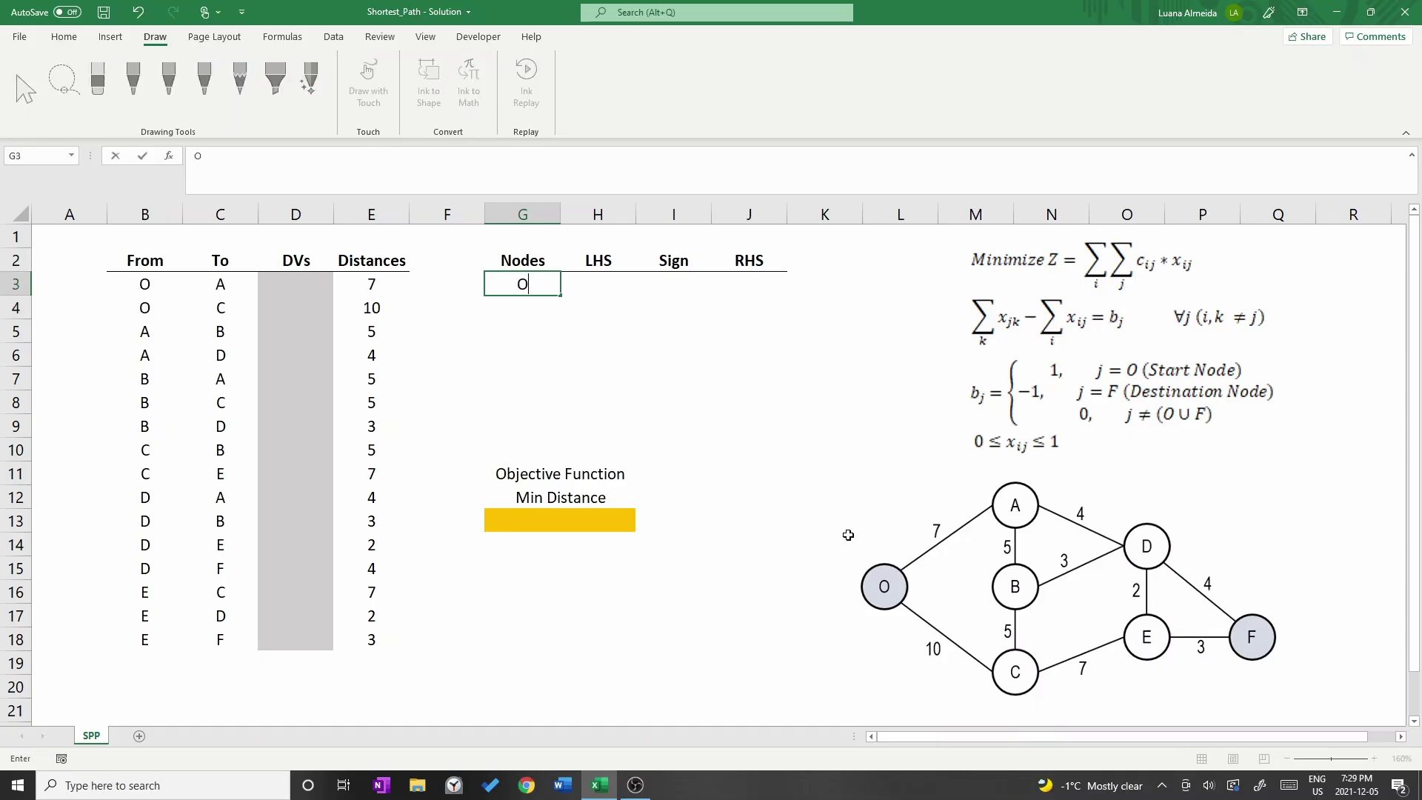
{"action": "key", "text": "Return"}
{"action": "type", "text": "A"}
{"action": "key", "text": "Return"}
{"action": "type", "text": "B"}
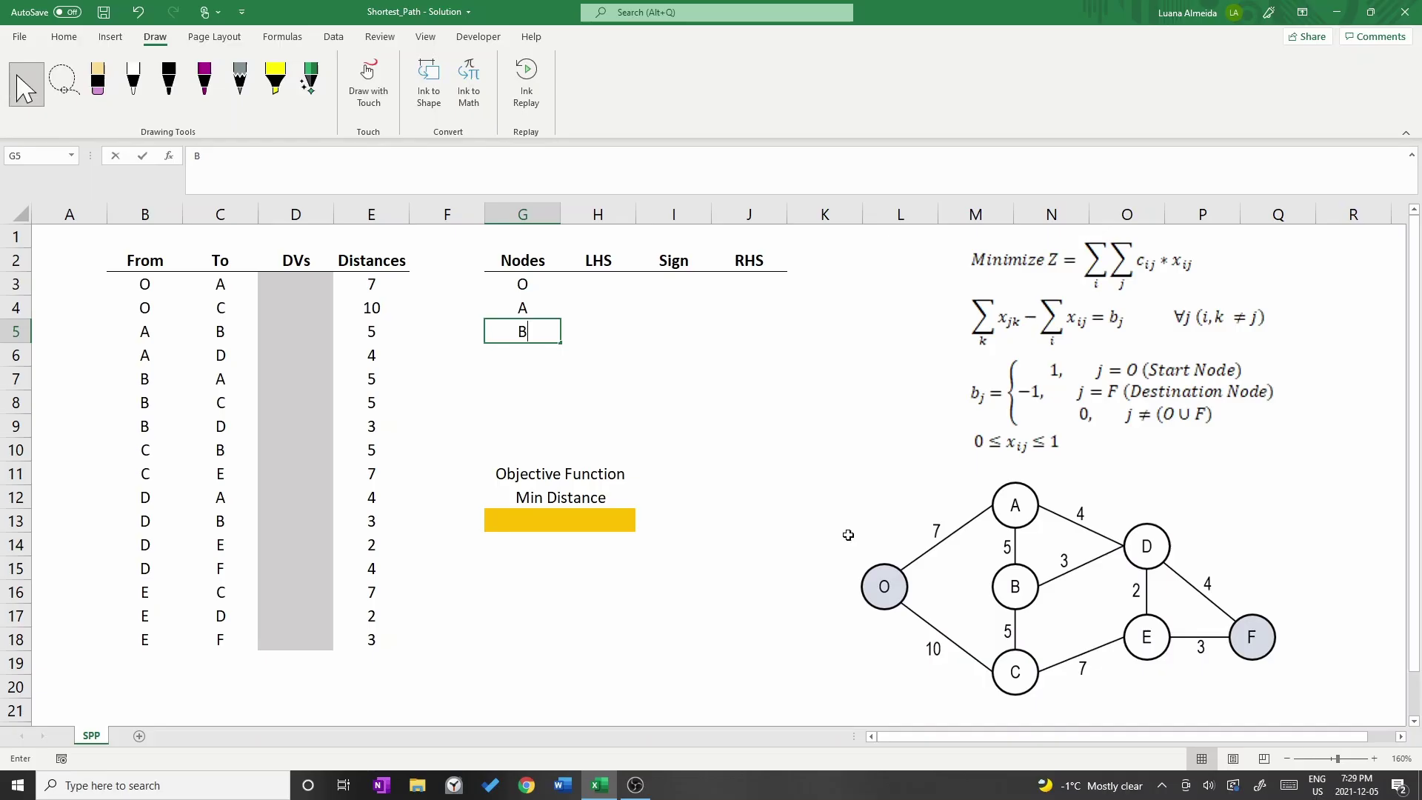
{"action": "key", "text": "Return"}
{"action": "type", "text": "C"}
{"action": "key", "text": "Return"}
{"action": "type", "text": "D"}
{"action": "key", "text": "Return"}
{"action": "type", "text": "E"}
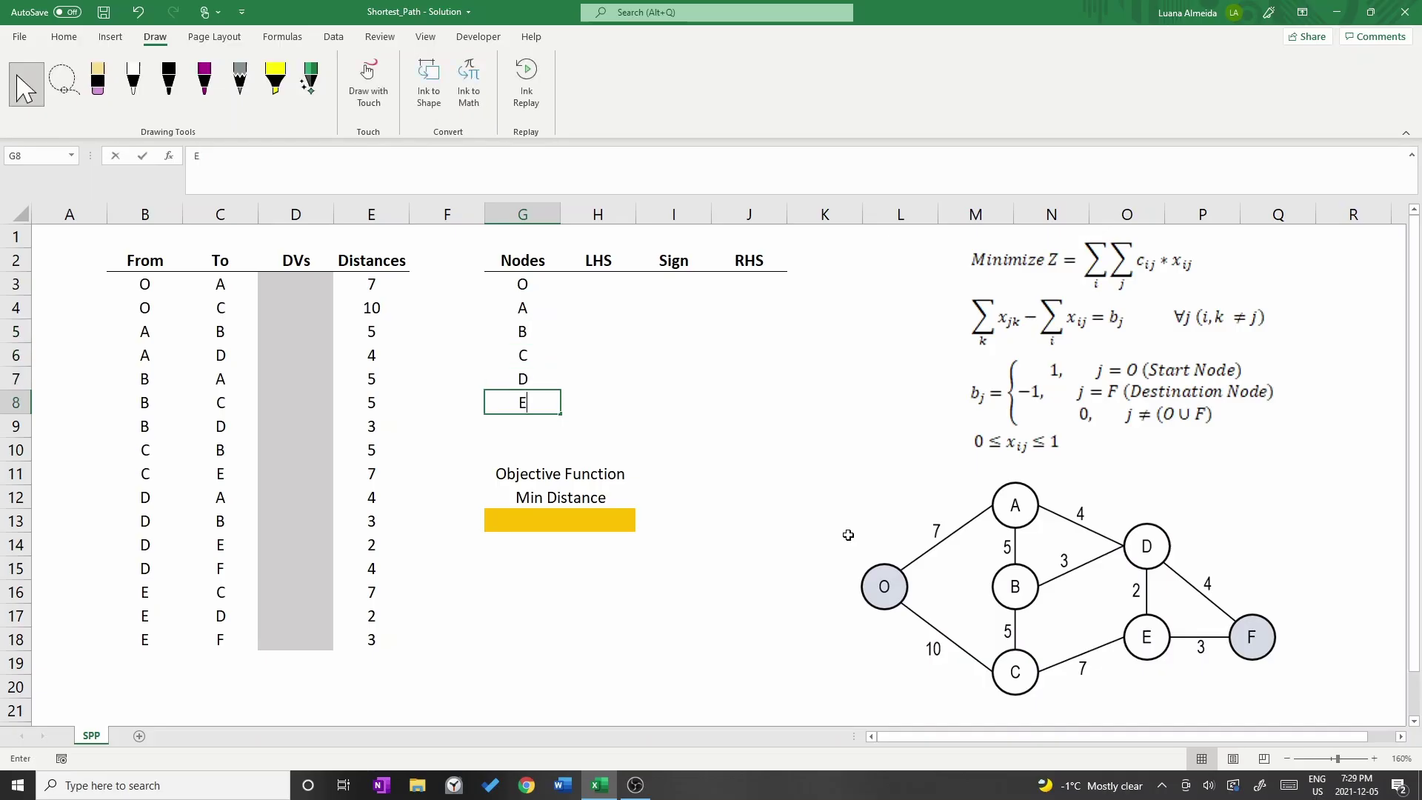
{"action": "key", "text": "Return"}
{"action": "type", "text": "F"}
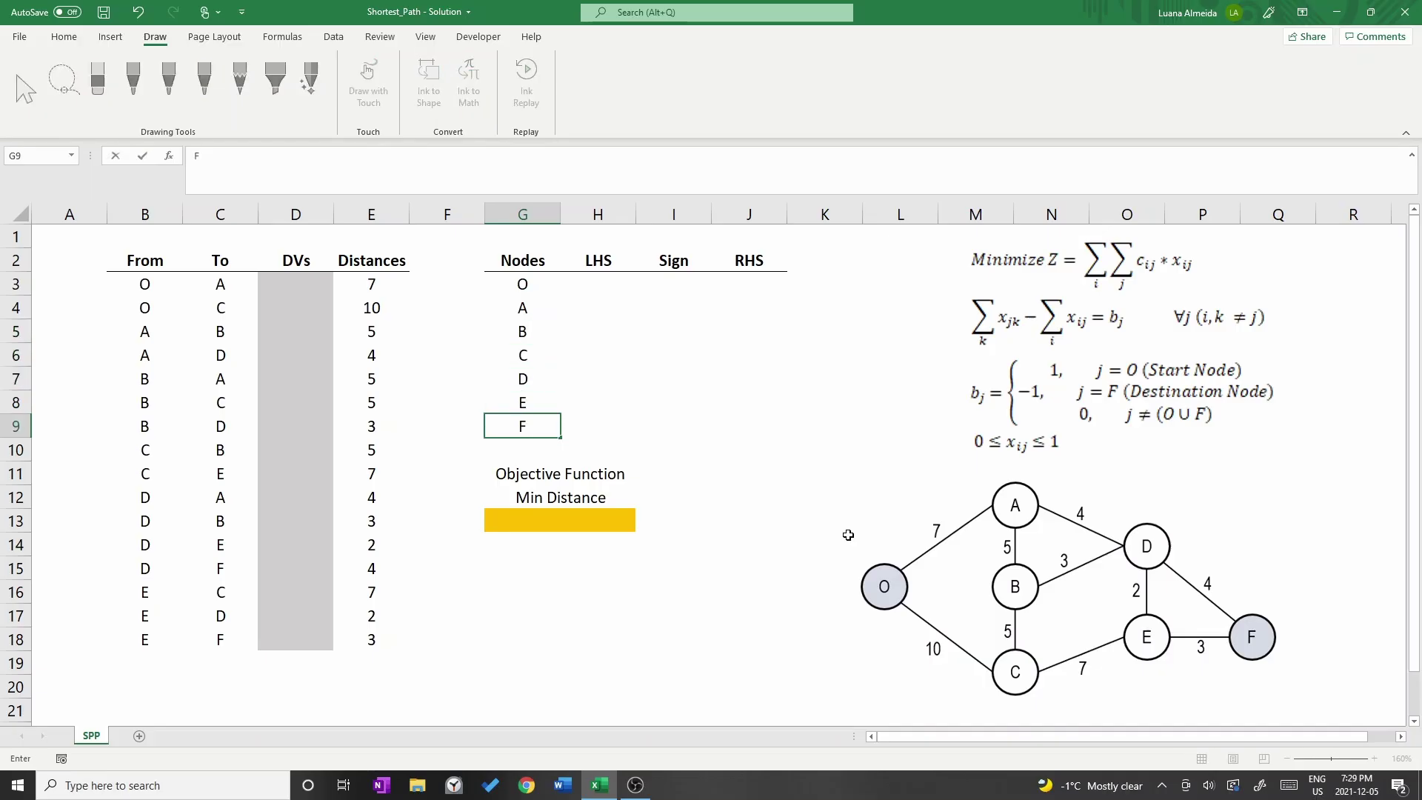
{"action": "left_click", "coordinate": [748, 283]}
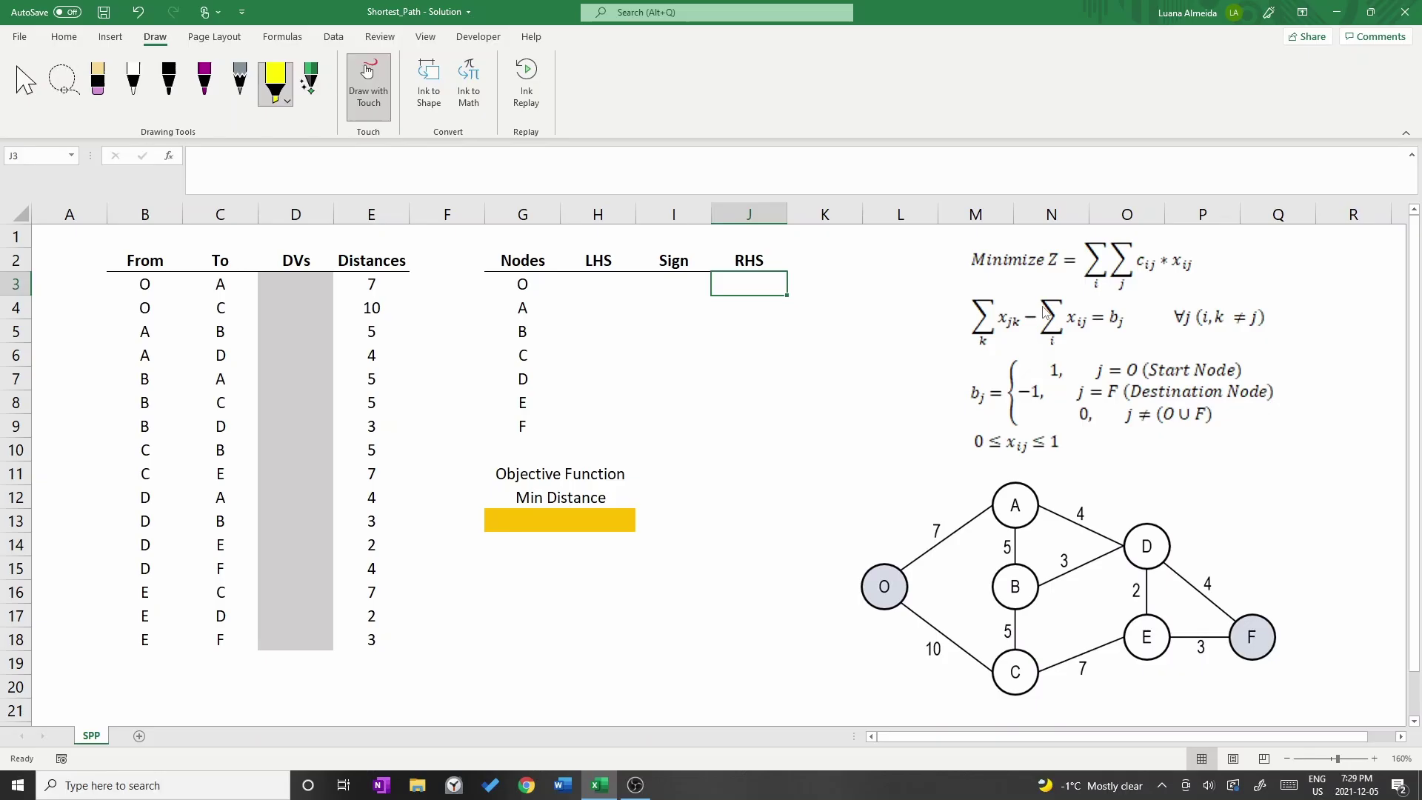
Highlight the start-node case and enter 1 as node O's RHS value
{"action": "left_click_drag", "start_coordinate": [1046, 366], "coordinate": [1252, 368]}
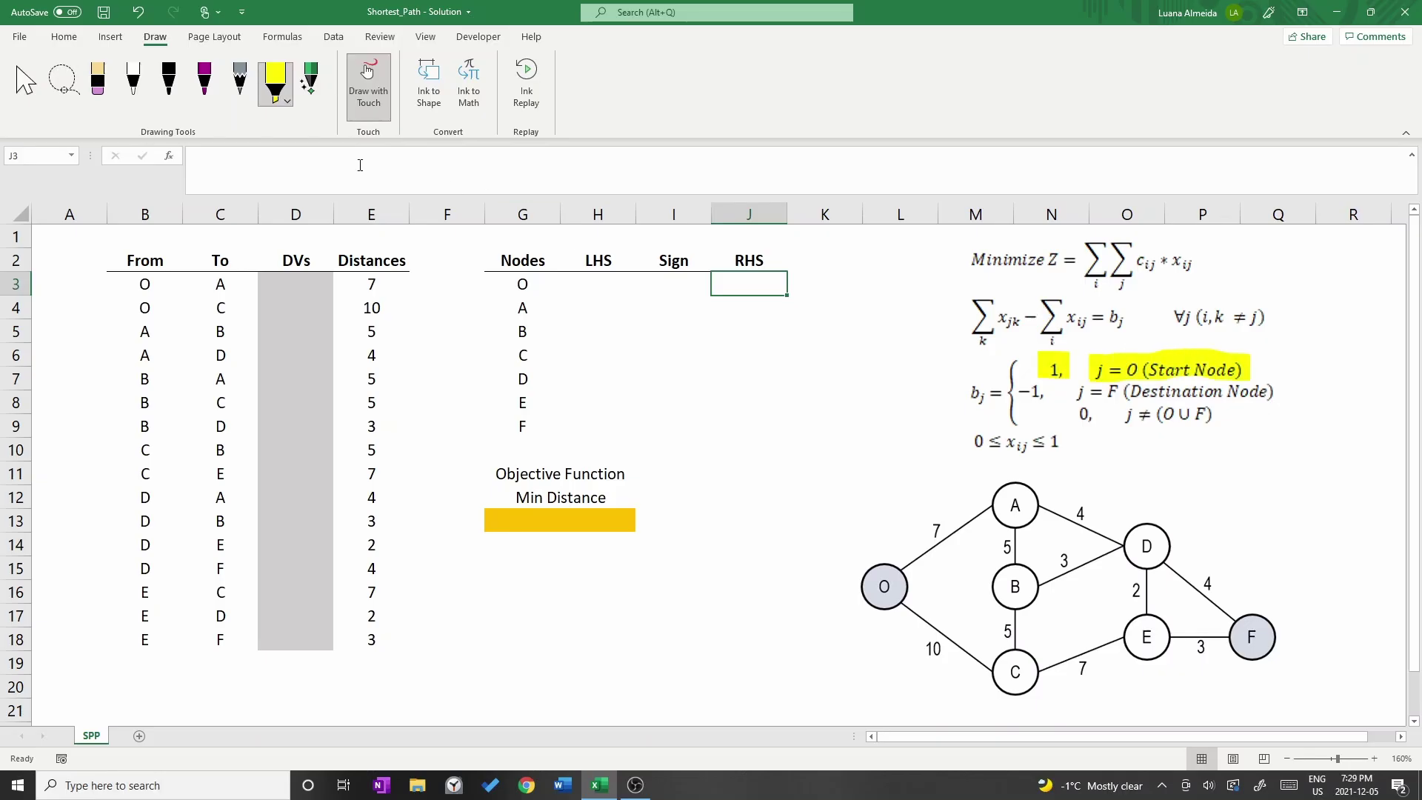
{"action": "left_click", "coordinate": [26, 83]}
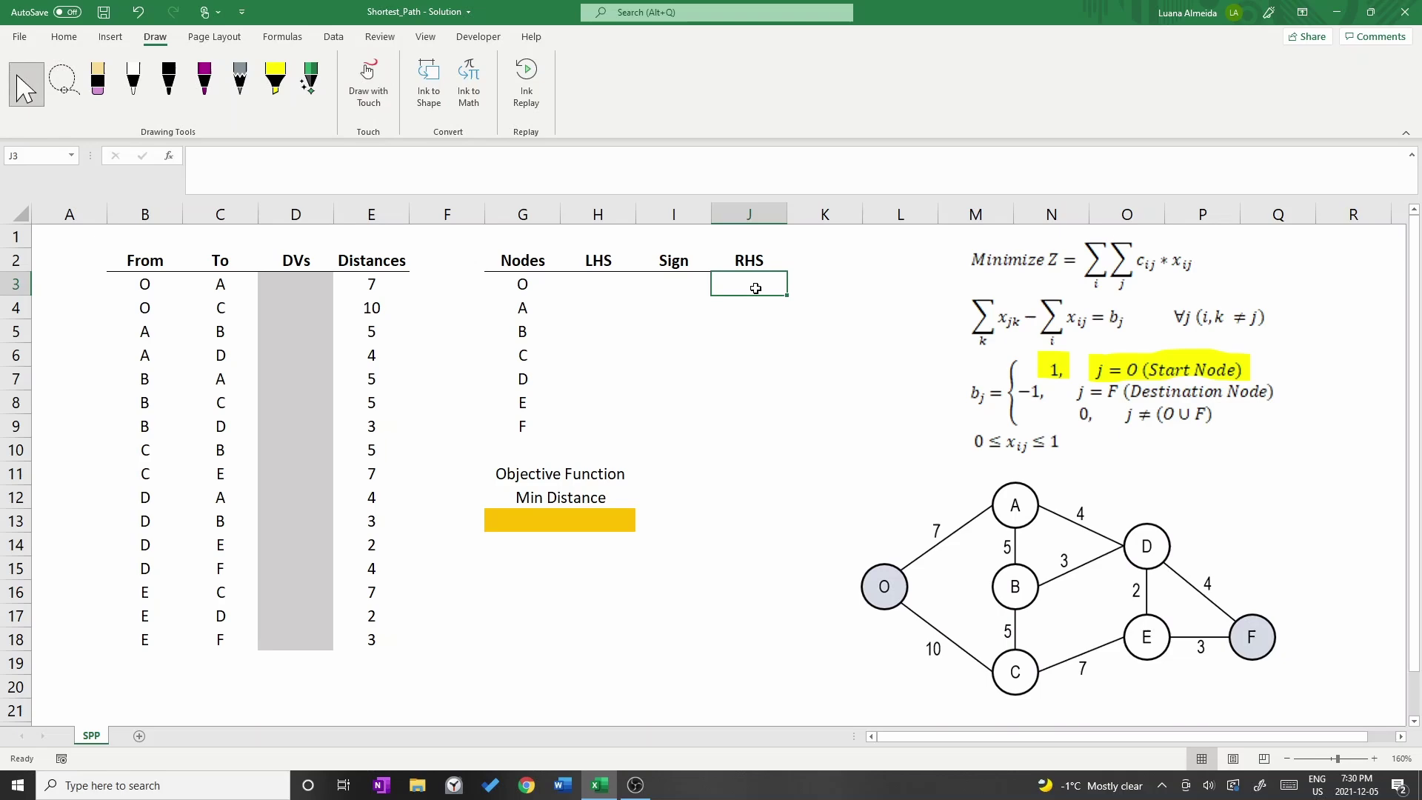
{"action": "type", "text": "1"}
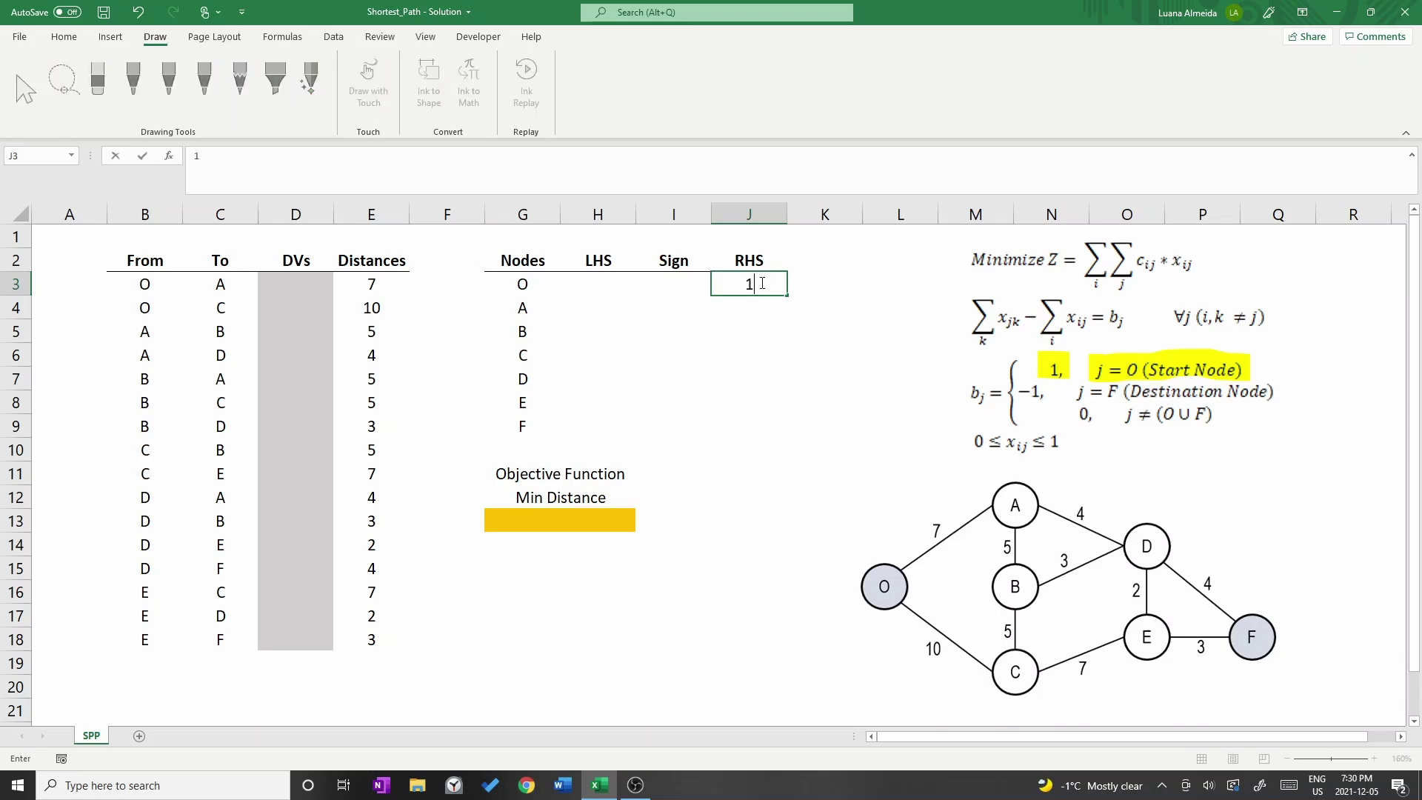
{"action": "key", "text": "Return"}
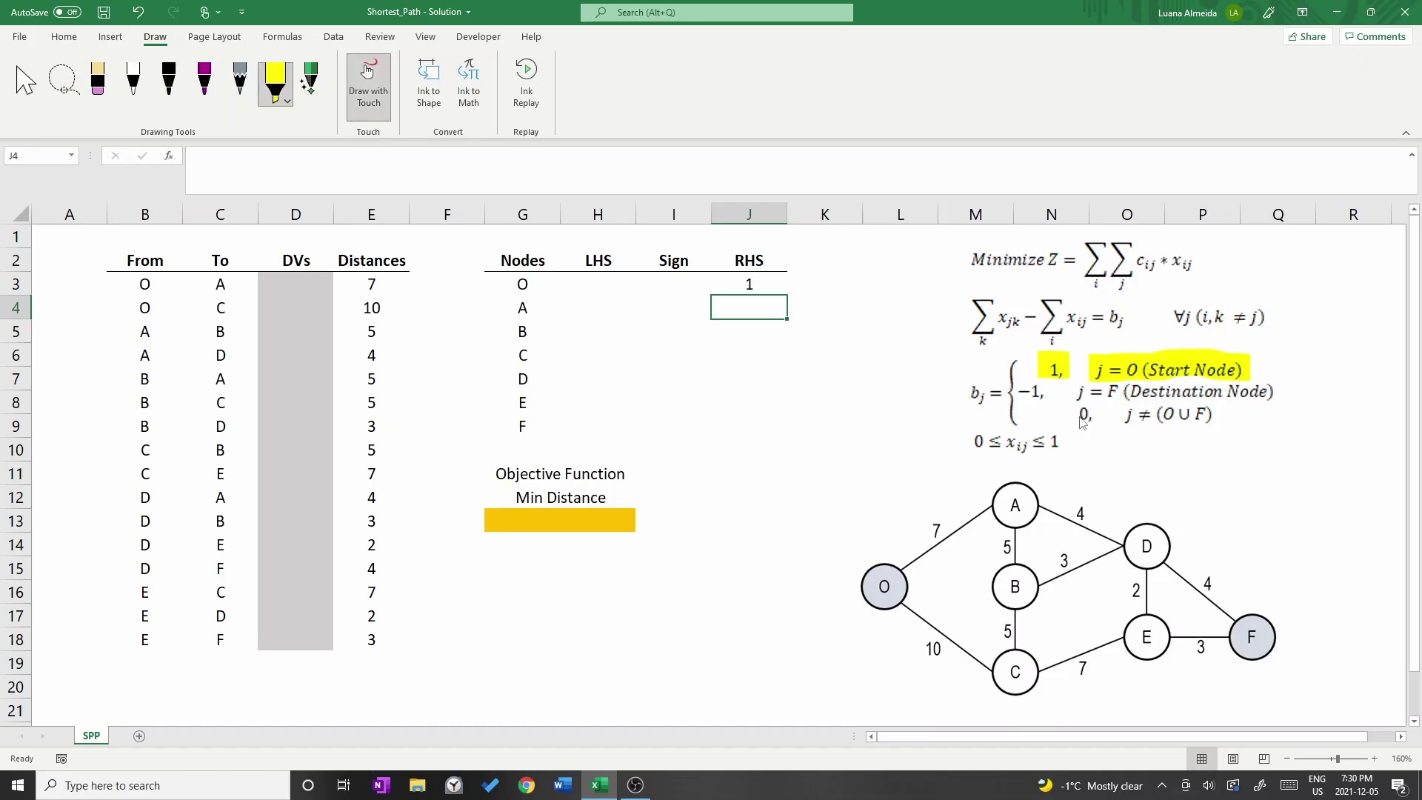
Highlight the destination-node case and enter -1 as node F's RHS value
{"action": "left_click_drag", "start_coordinate": [1015, 393], "coordinate": [1281, 391]}
{"action": "left_click", "coordinate": [23, 82]}
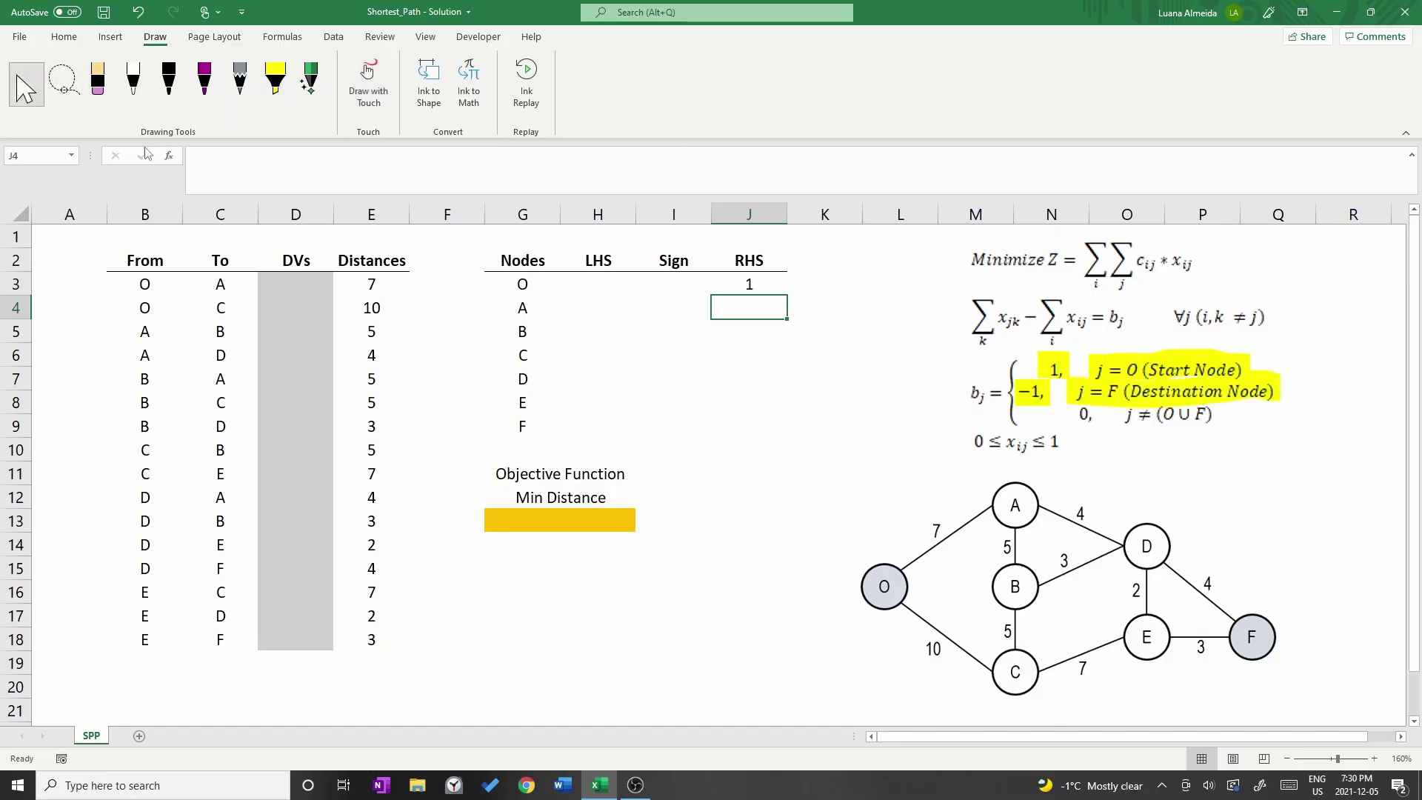
{"action": "left_click", "coordinate": [740, 420]}
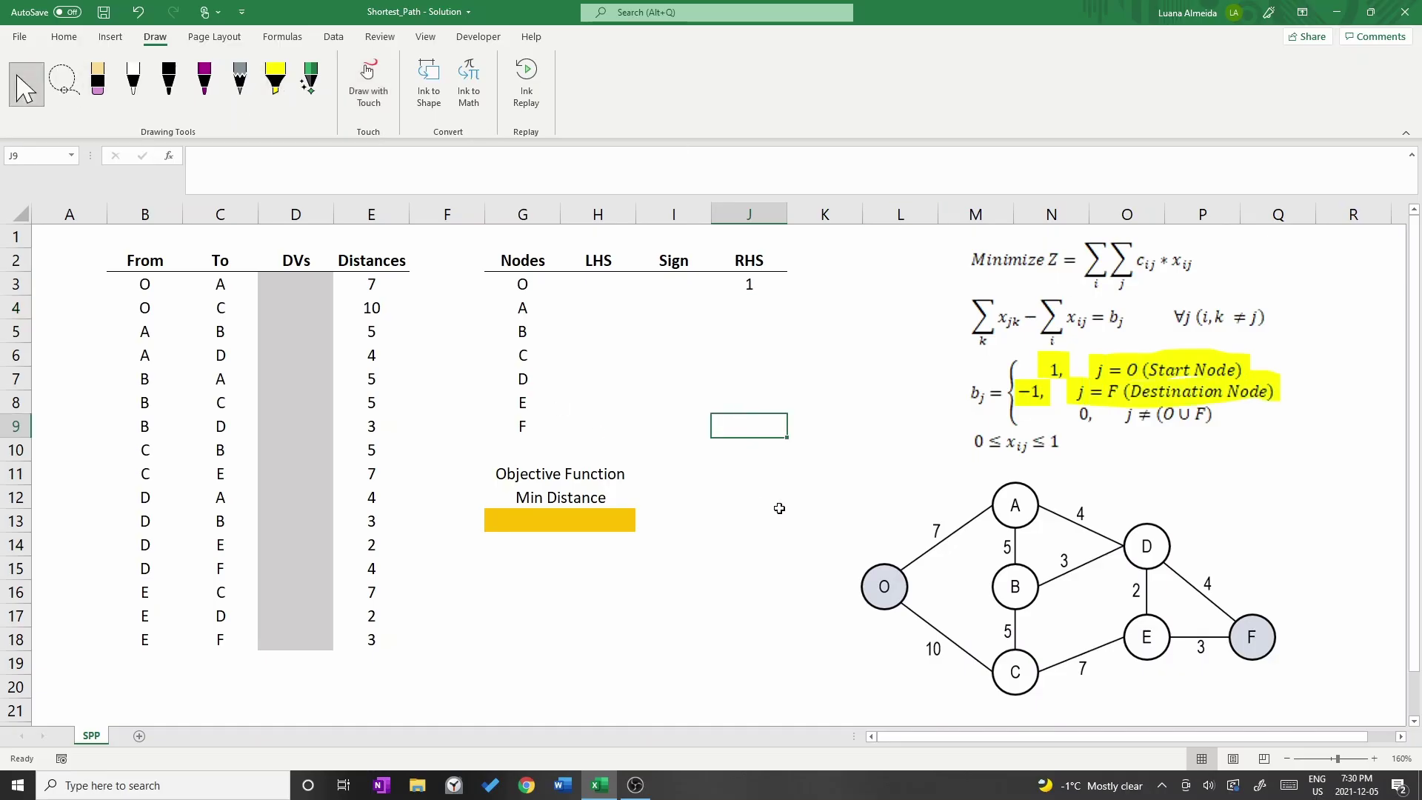
{"action": "type", "text": "-1"}
Highlight the 0 case for the other nodes and enter 0 in the RHS cells for A through E
{"action": "left_click", "coordinate": [749, 308]}
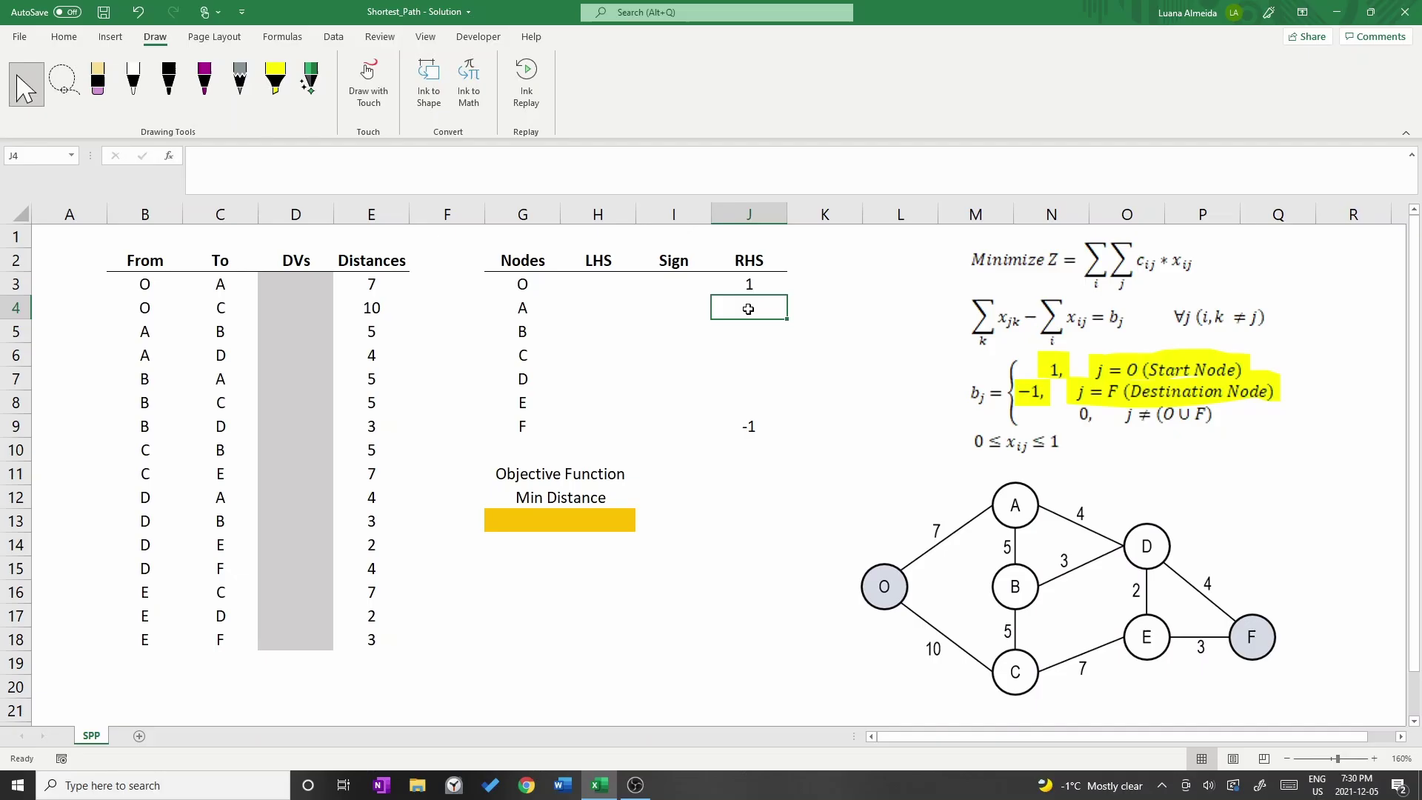
{"action": "left_click", "coordinate": [274, 80]}
{"action": "left_click", "coordinate": [368, 85]}
{"action": "left_click_drag", "start_coordinate": [1071, 414], "coordinate": [1224, 414]}
{"action": "key", "text": "Escape"}
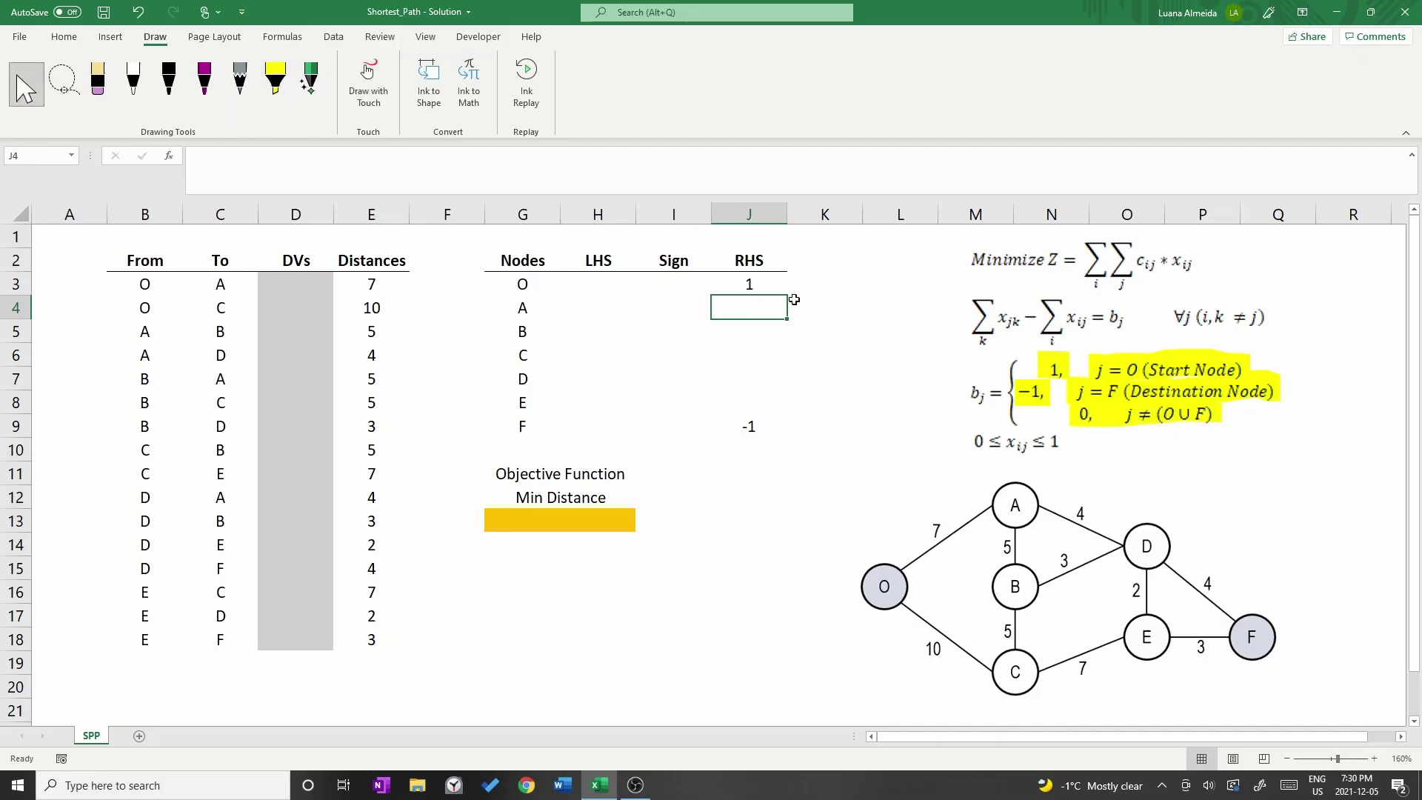
{"action": "type", "text": "0"}
{"action": "key", "text": "Return"}
{"action": "type", "text": "0"}
{"action": "key", "text": "Return"}
{"action": "type", "text": "0 0"}
{"action": "key", "text": "Return"}
{"action": "type", "text": "0"}
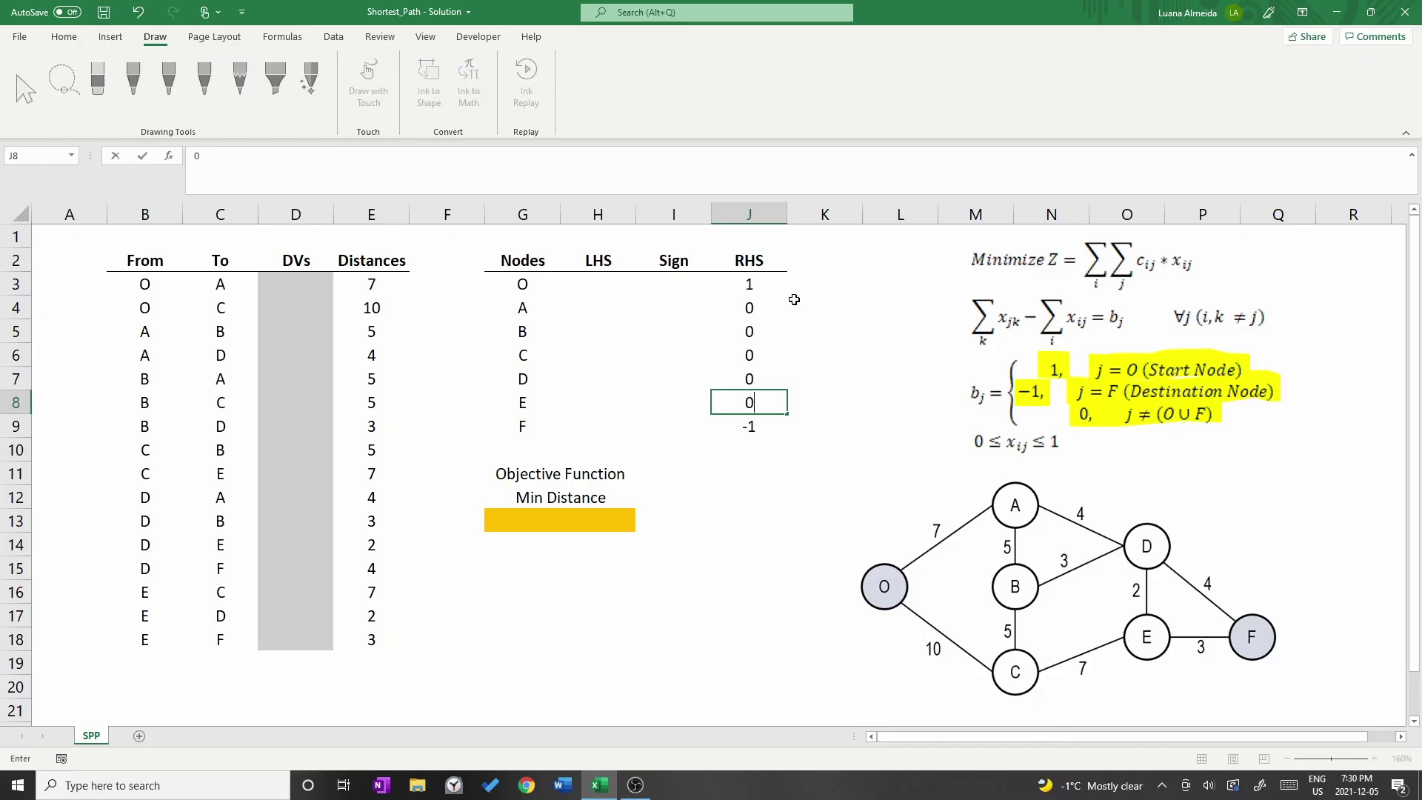
{"action": "key", "text": "Return"}
{"action": "key", "text": "Left"}
Highlight the "= b_j" part of the constraint formula
{"action": "key", "text": "Up"}
{"action": "key", "text": "Up"}
{"action": "key", "text": "Up"}
{"action": "key", "text": "Up"}
{"action": "key", "text": "Up"}
{"action": "key", "text": "Up"}
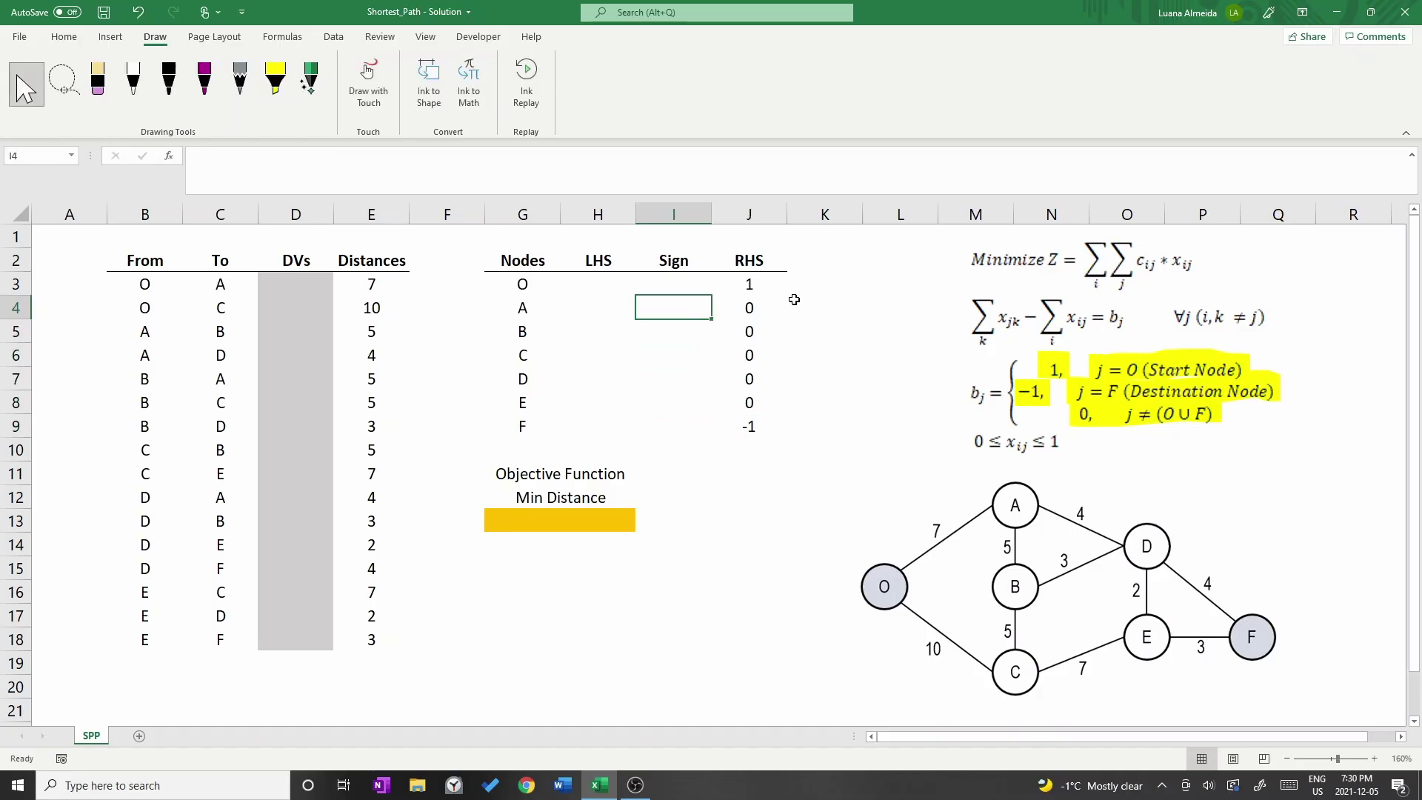
{"action": "left_click", "coordinate": [275, 80]}
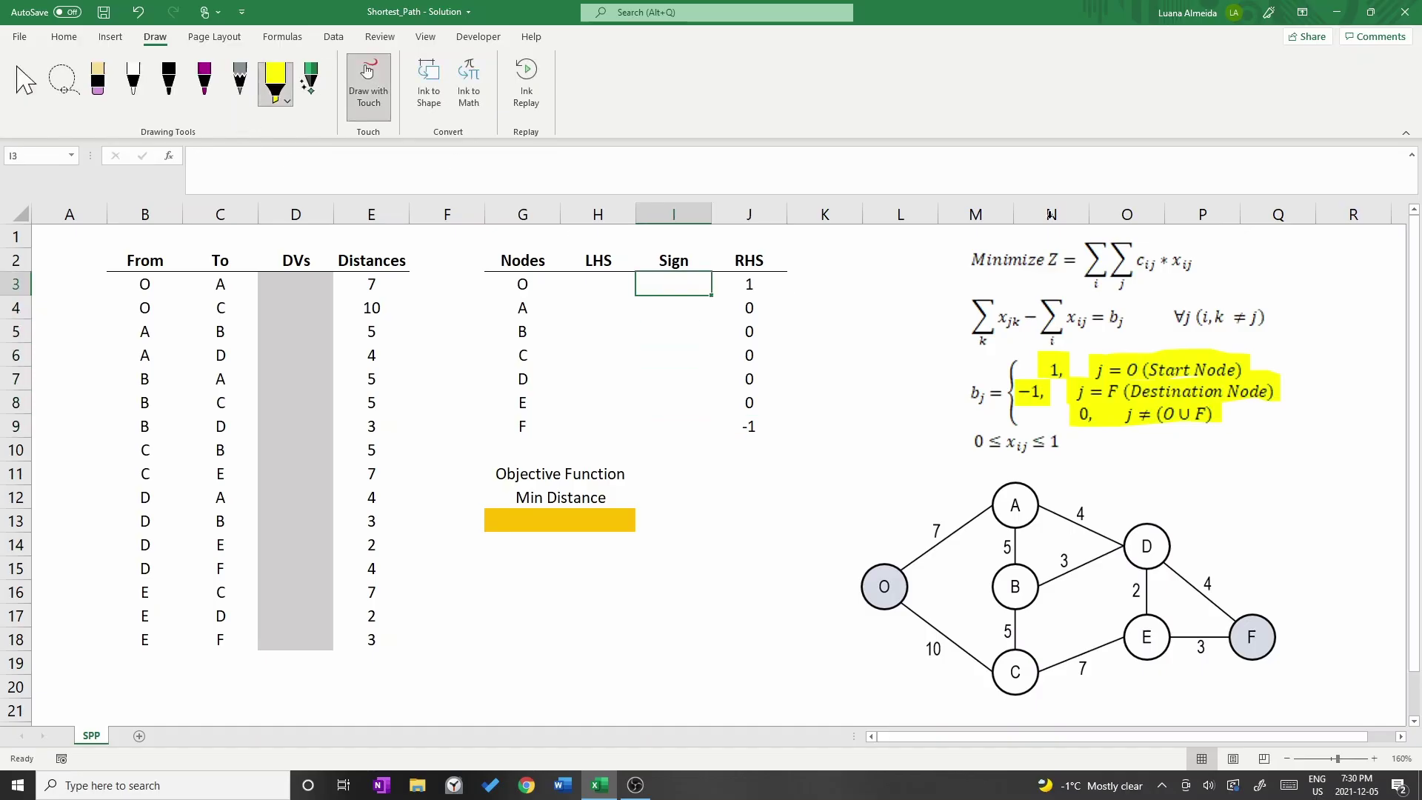
{"action": "left_click_drag", "start_coordinate": [1113, 325], "coordinate": [1087, 320]}
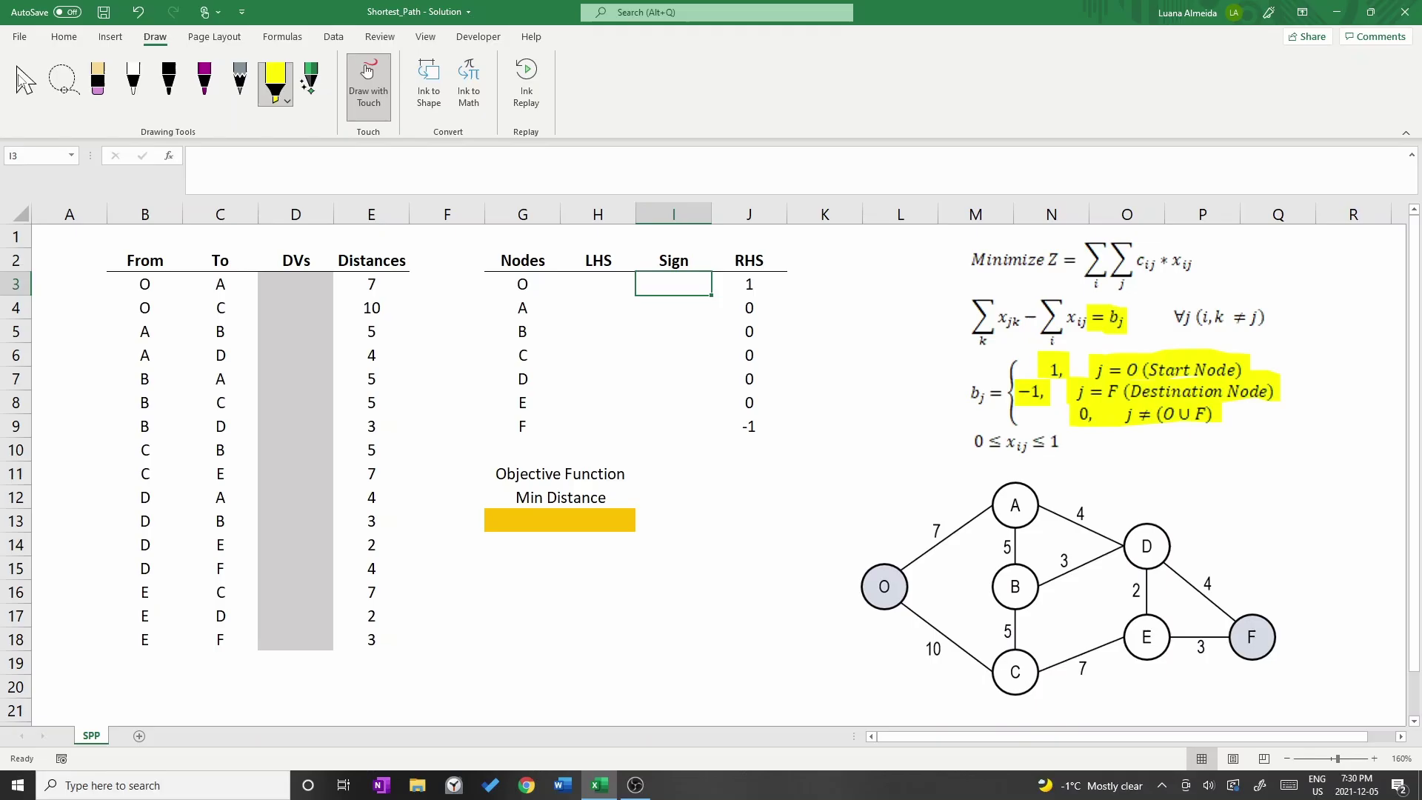
{"action": "key", "text": "Escape"}
Enter "=" in the Sign column for every node, I3 through I9
{"action": "type", "text": "="}
{"action": "key", "text": "Return"}
{"action": "type", "text": "="}
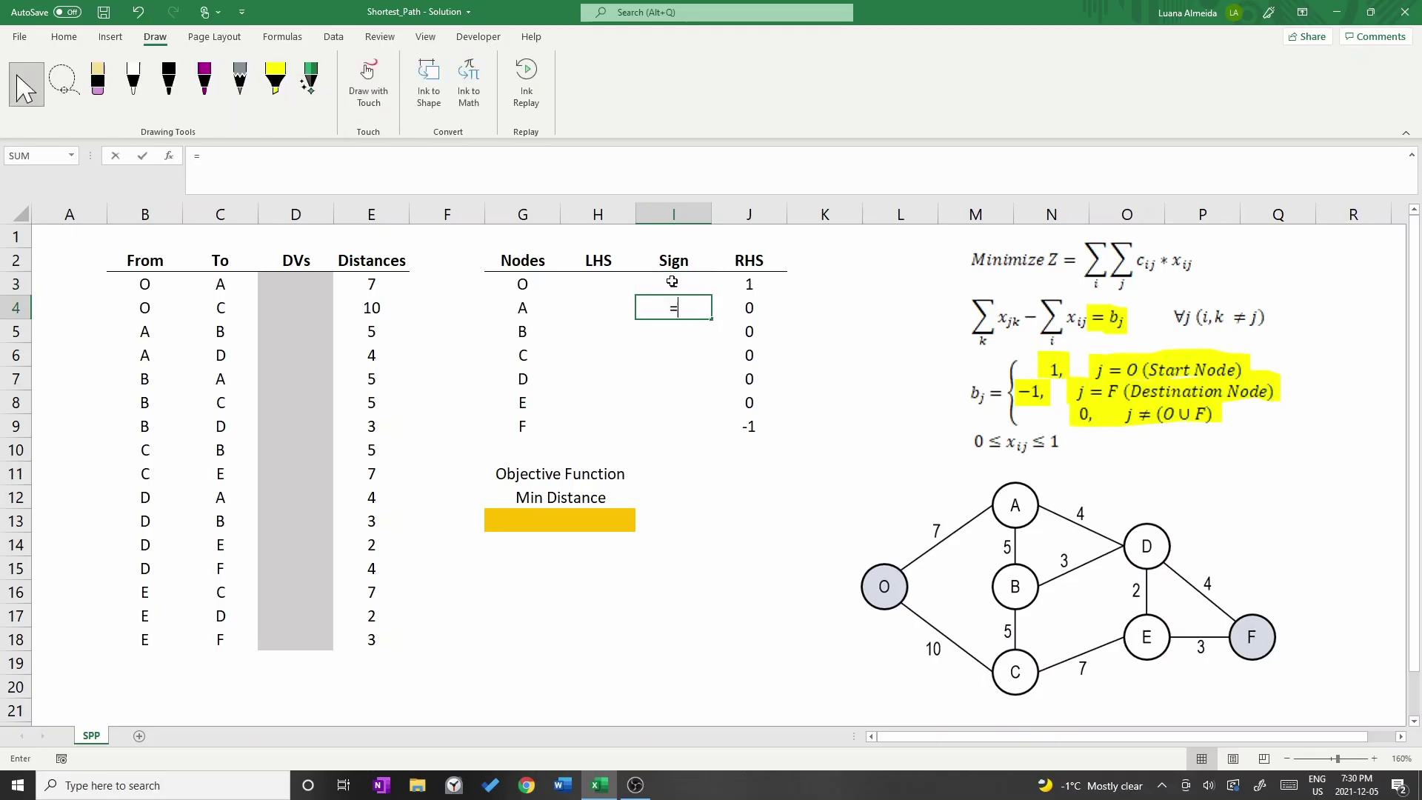
{"action": "key", "text": "Return"}
{"action": "type", "text": "="}
{"action": "key", "text": "Return"}
{"action": "type", "text": "="}
{"action": "key", "text": "Return"}
{"action": "type", "text": "="}
{"action": "key", "text": "Return"}
{"action": "type", "text": "="}
{"action": "key", "text": "Return"}
{"action": "type", "text": "="}
{"action": "key", "text": "Return"}
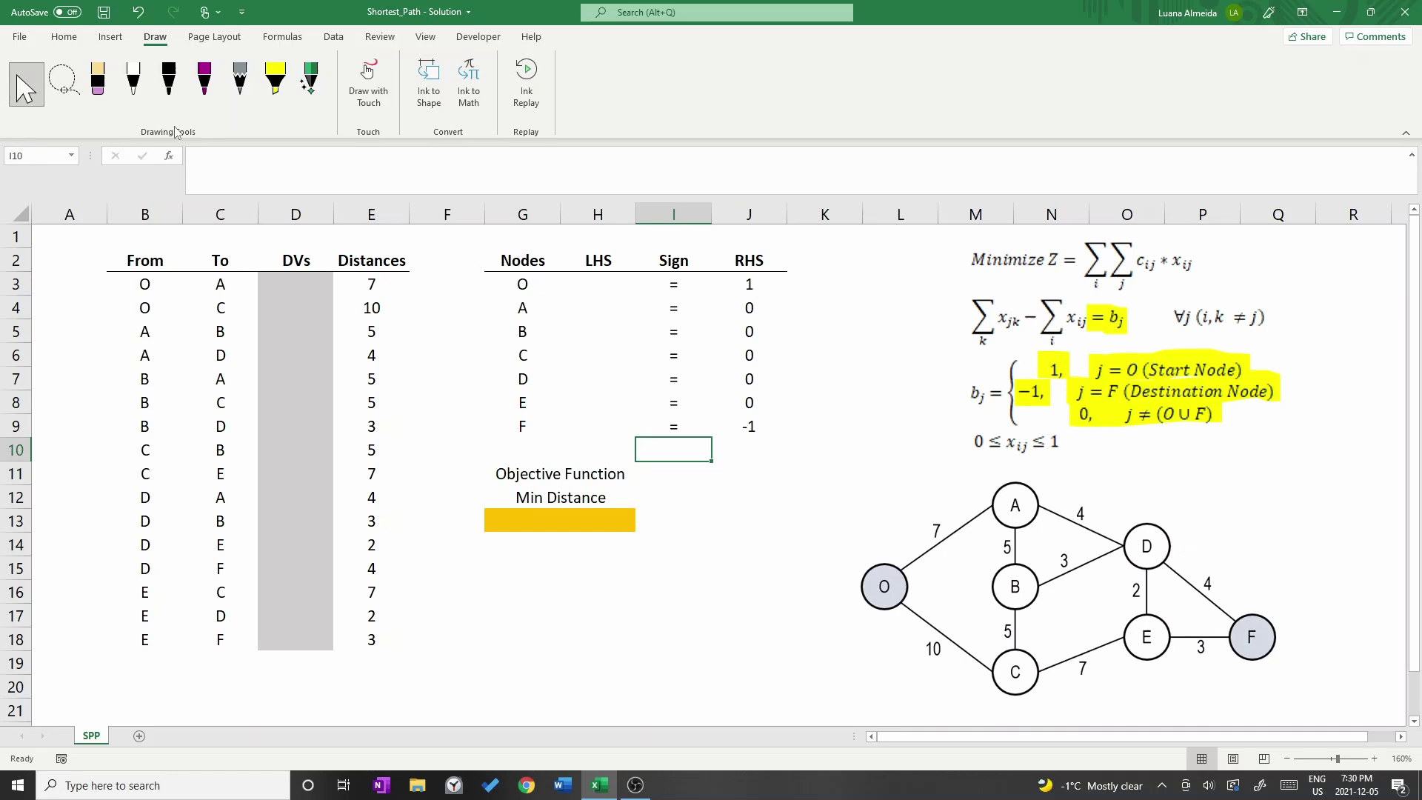
Circle the first sum term Σx_jk with a light blue highlighter
{"action": "left_click", "coordinate": [288, 99]}
{"action": "left_click", "coordinate": [287, 100]}
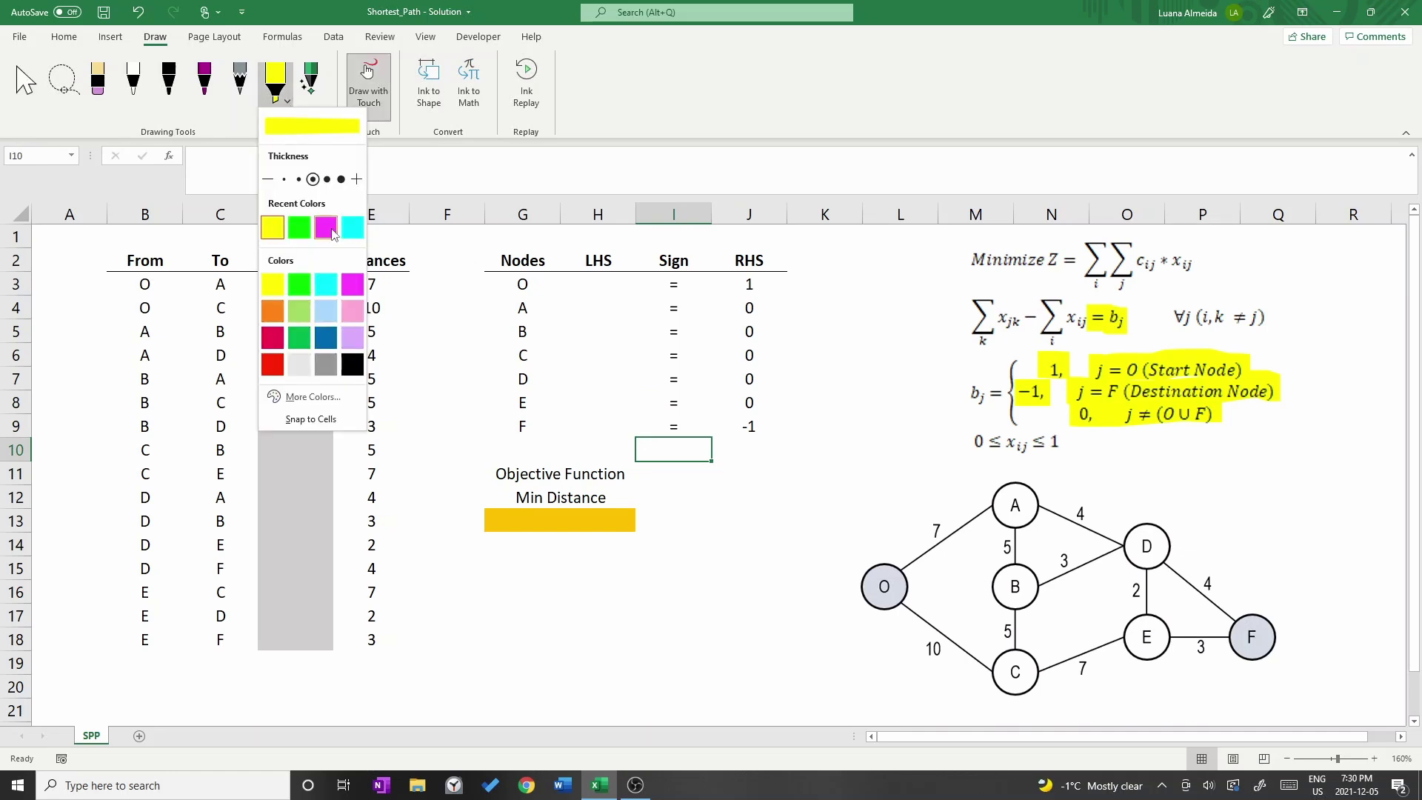
{"action": "left_click", "coordinate": [326, 310]}
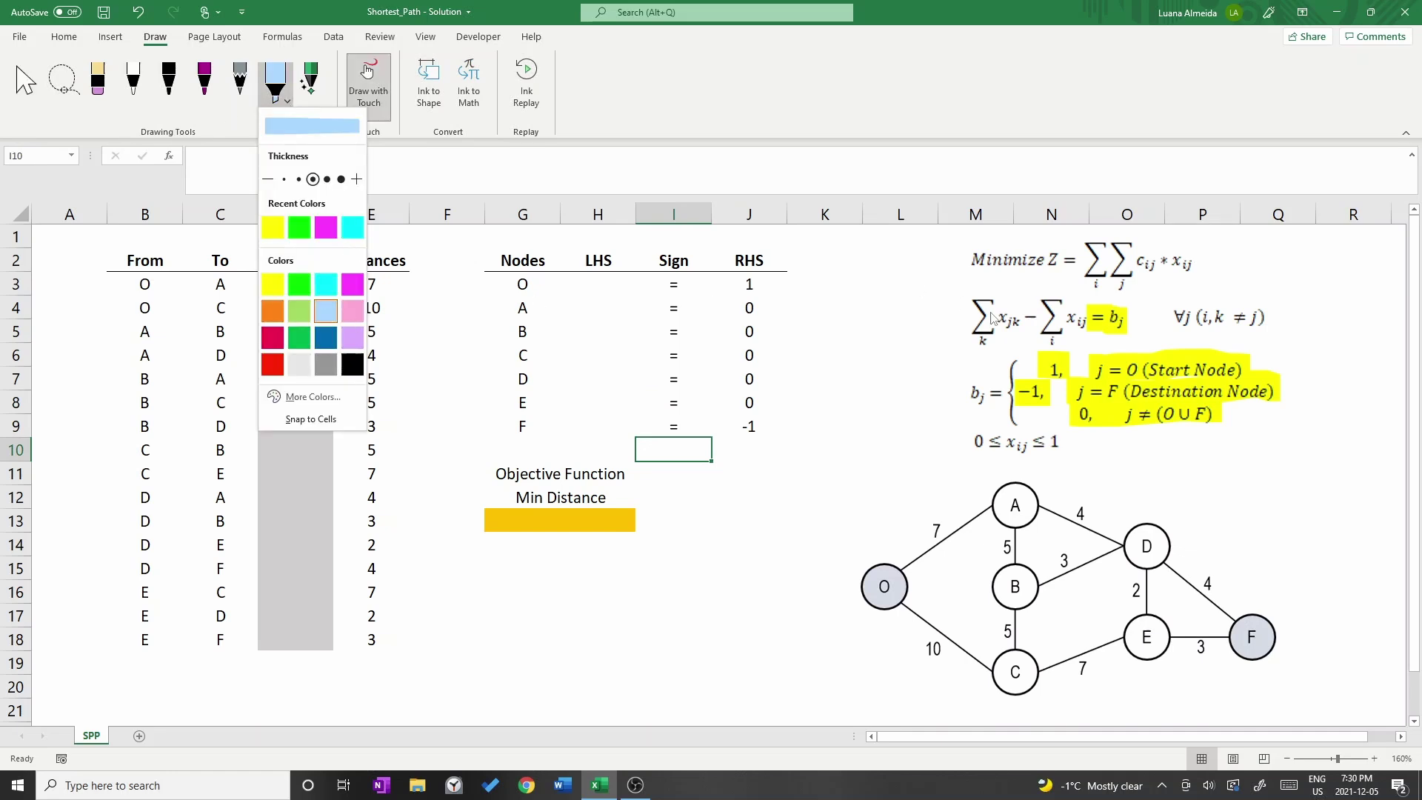
{"action": "mouse_move", "coordinate": [1019, 329]}
{"action": "left_mouse_down"}
{"action": "mouse_move", "coordinate": [997, 347]}
{"action": "mouse_move", "coordinate": [971, 326]}
{"action": "mouse_move", "coordinate": [1017, 320]}
{"action": "left_mouse_up"}
Circle the second sum term Σx_ij in pink, then return to the Home tab
{"action": "left_click", "coordinate": [287, 100]}
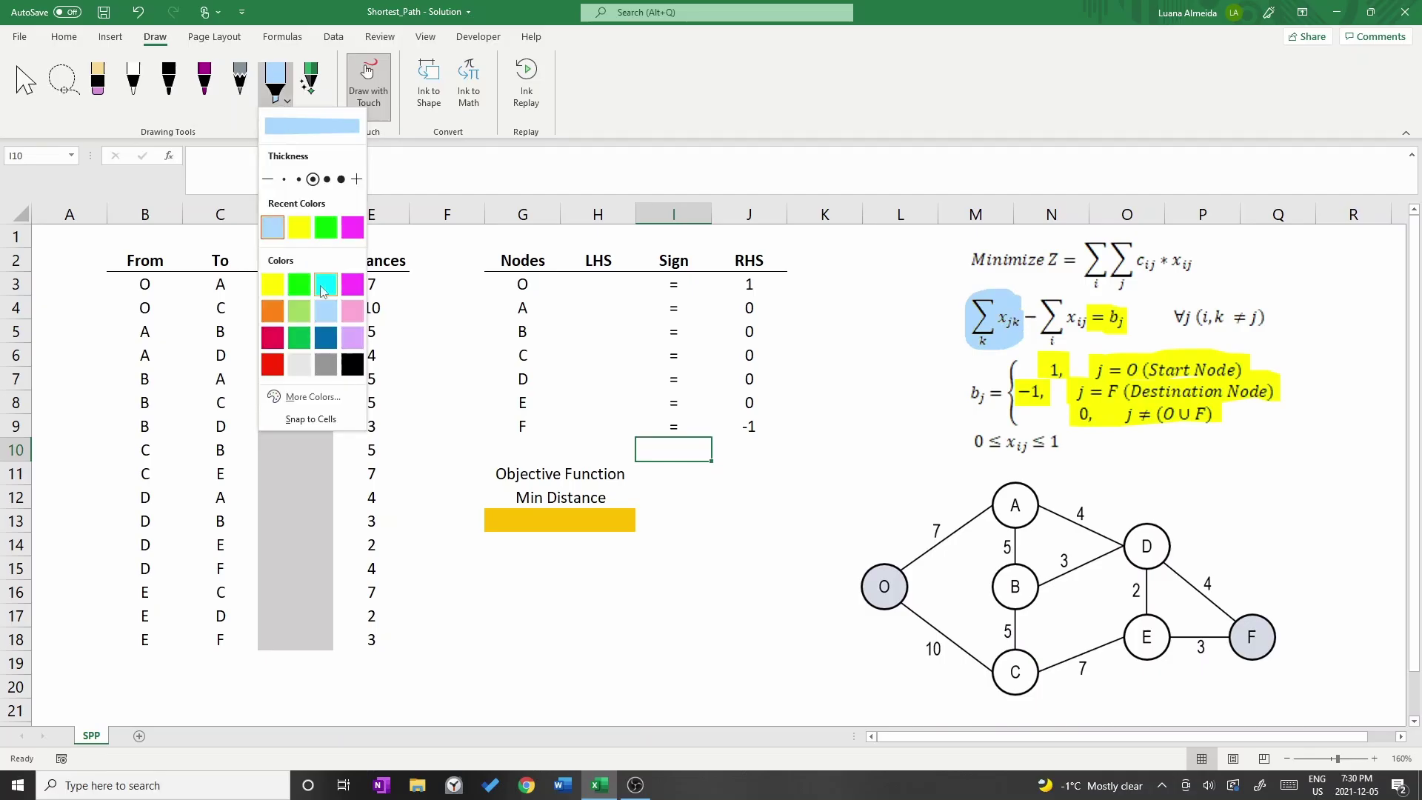
{"action": "left_click", "coordinate": [353, 312]}
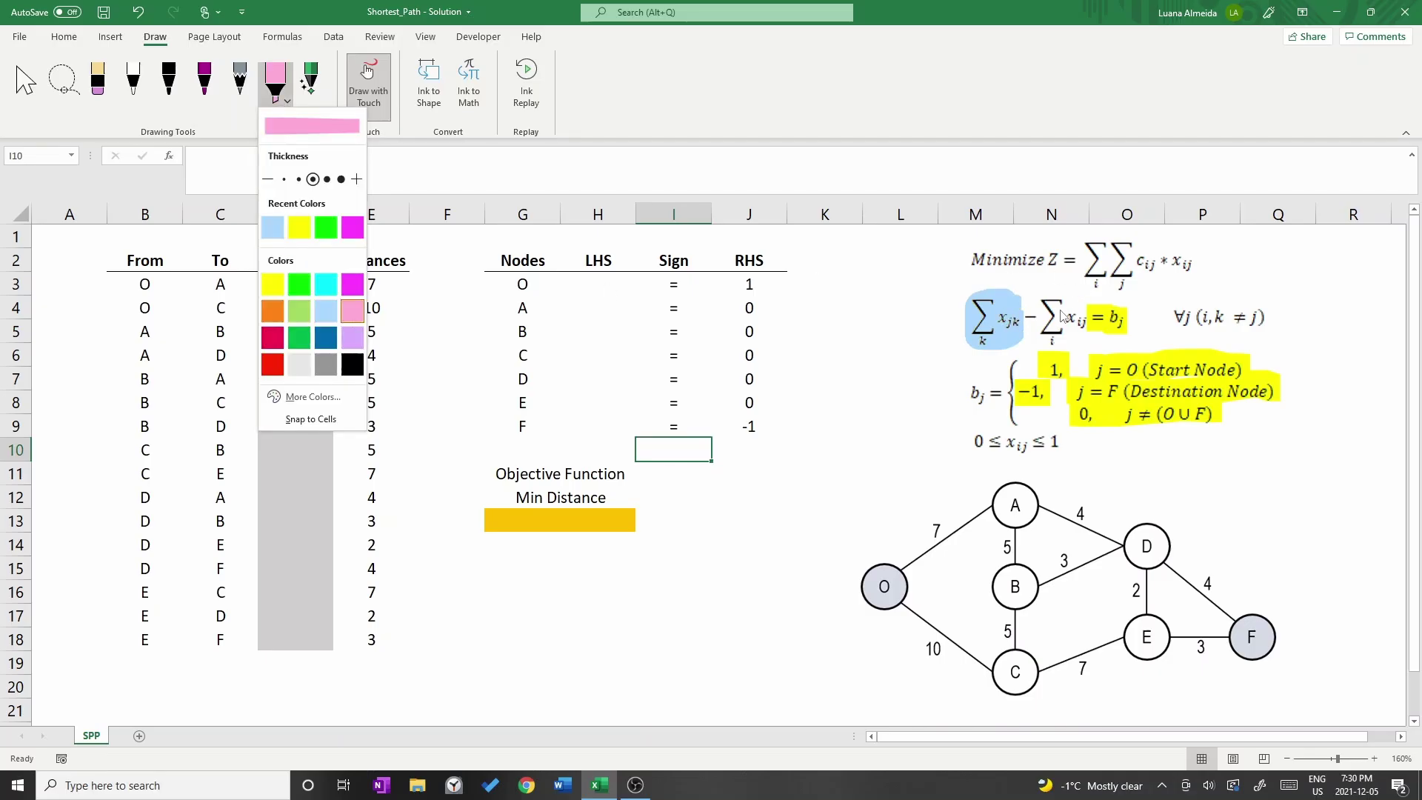
{"action": "left_click", "coordinate": [1055, 317]}
{"action": "mouse_move", "coordinate": [1056, 317]}
{"action": "left_mouse_down"}
{"action": "mouse_move", "coordinate": [1089, 329]}
{"action": "mouse_move", "coordinate": [1054, 316]}
{"action": "left_mouse_up"}
{"action": "left_click", "coordinate": [26, 82]}
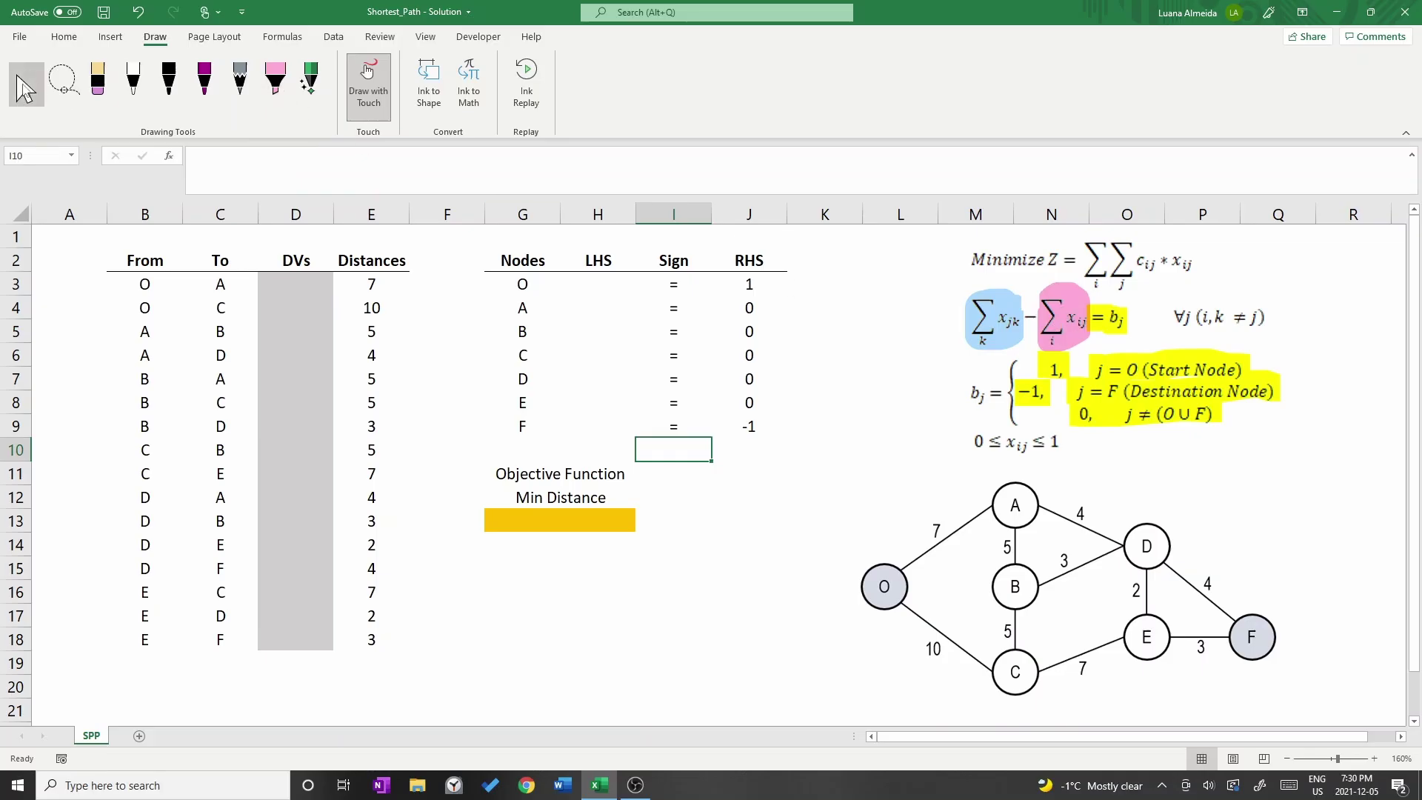
{"action": "left_click", "coordinate": [65, 39]}
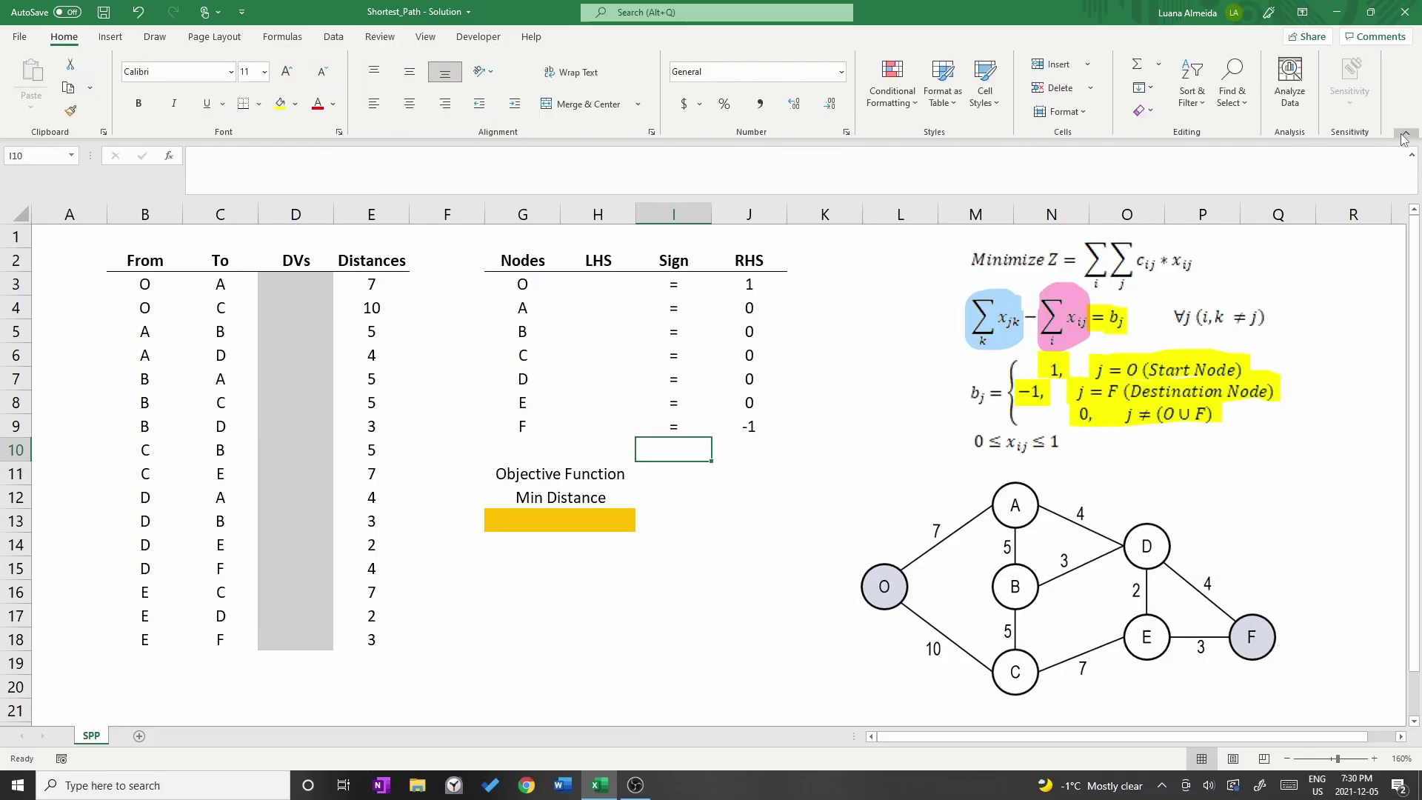
Start H3 with =SUMIF over the absolute From range $B$3:$B$18
{"action": "left_click", "coordinate": [578, 289]}
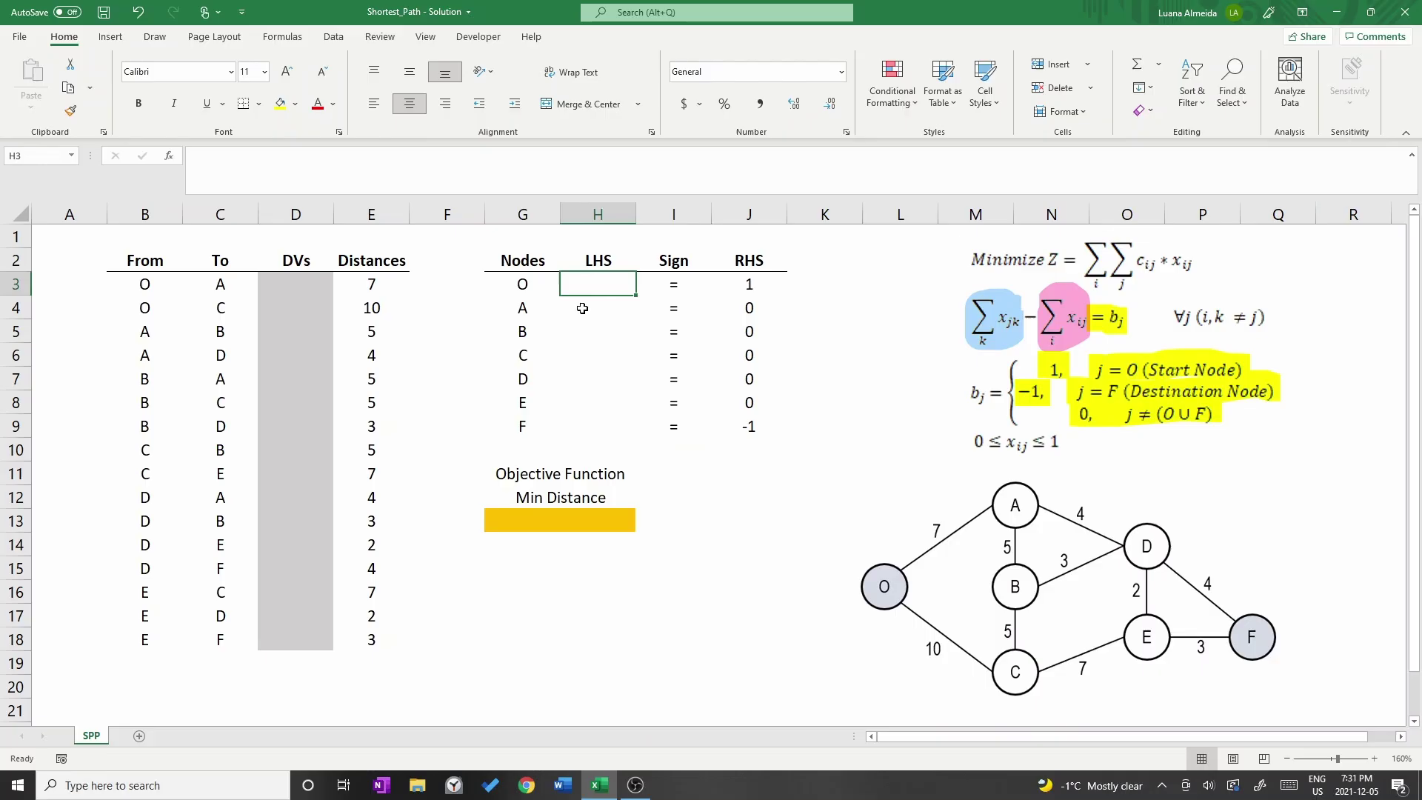
{"action": "type", "text": "S"}
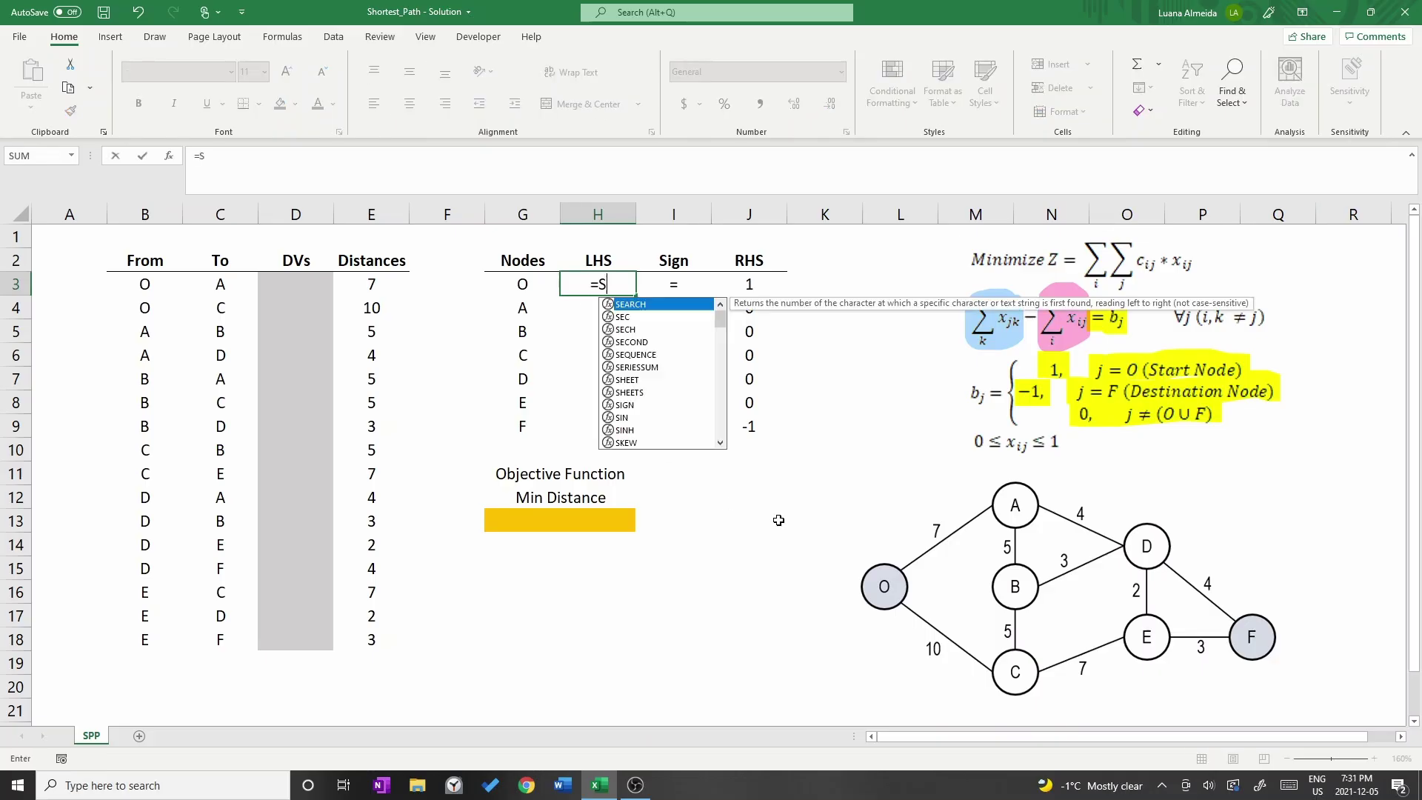
{"action": "type", "text": "UMIF("}
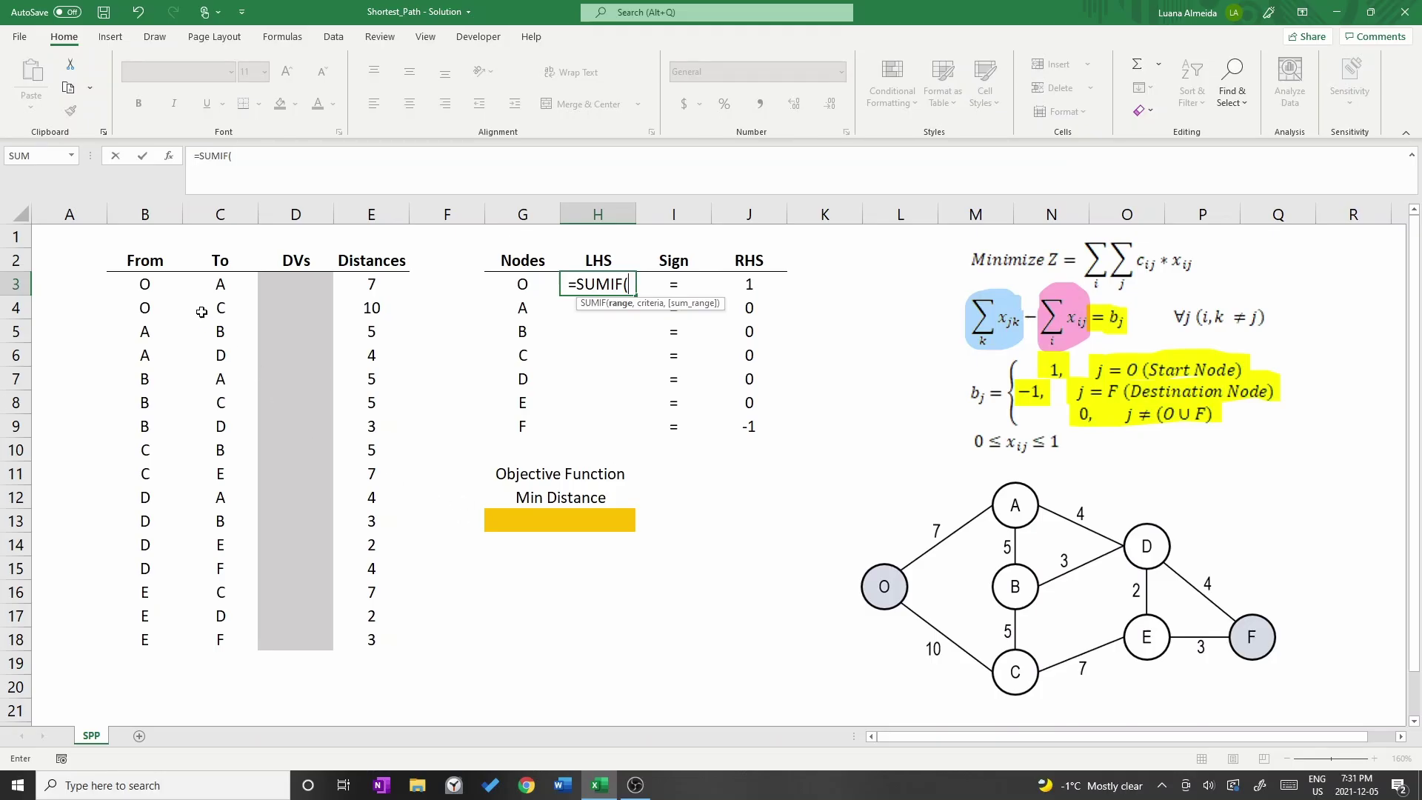
{"action": "left_click_drag", "start_coordinate": [148, 285], "coordinate": [139, 636]}
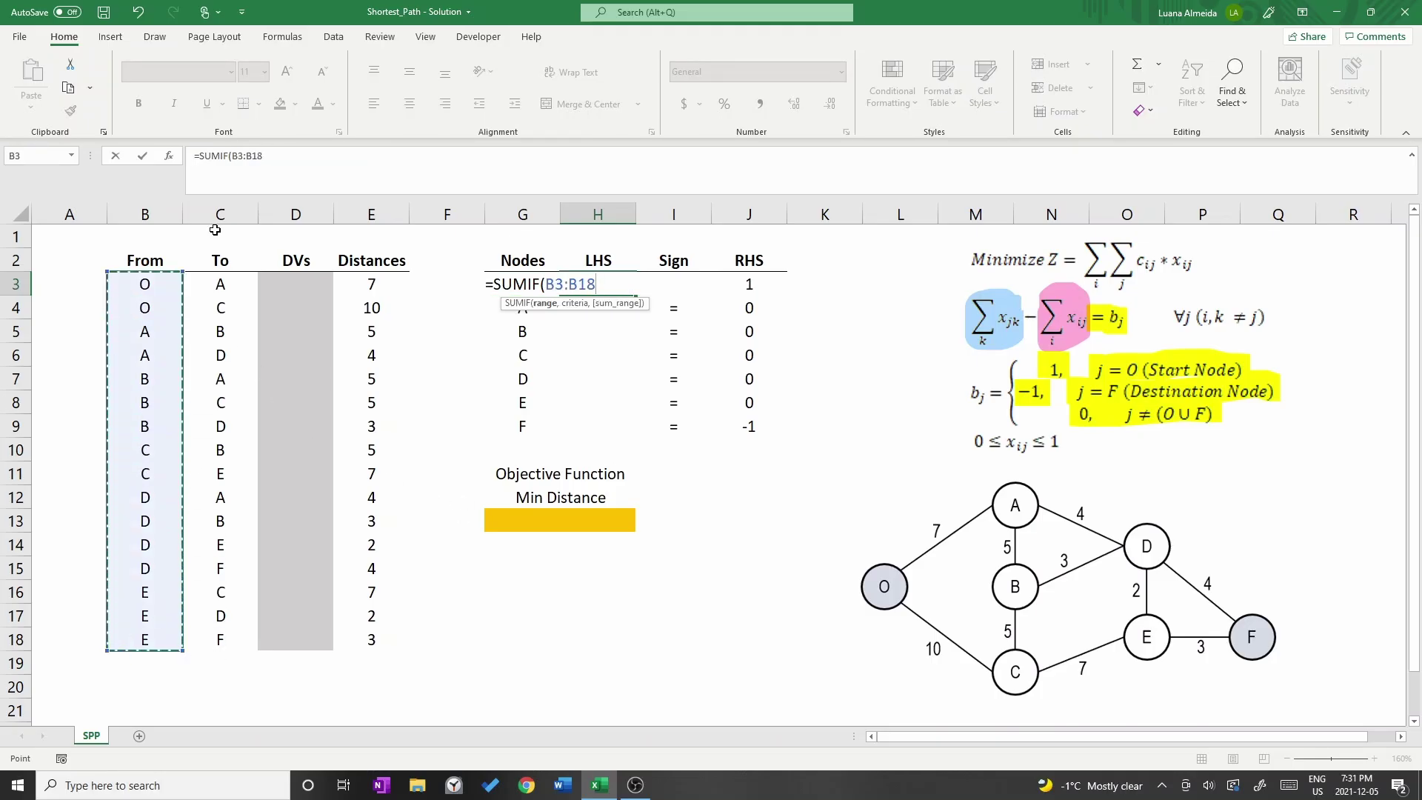
{"action": "left_click", "coordinate": [556, 285]}
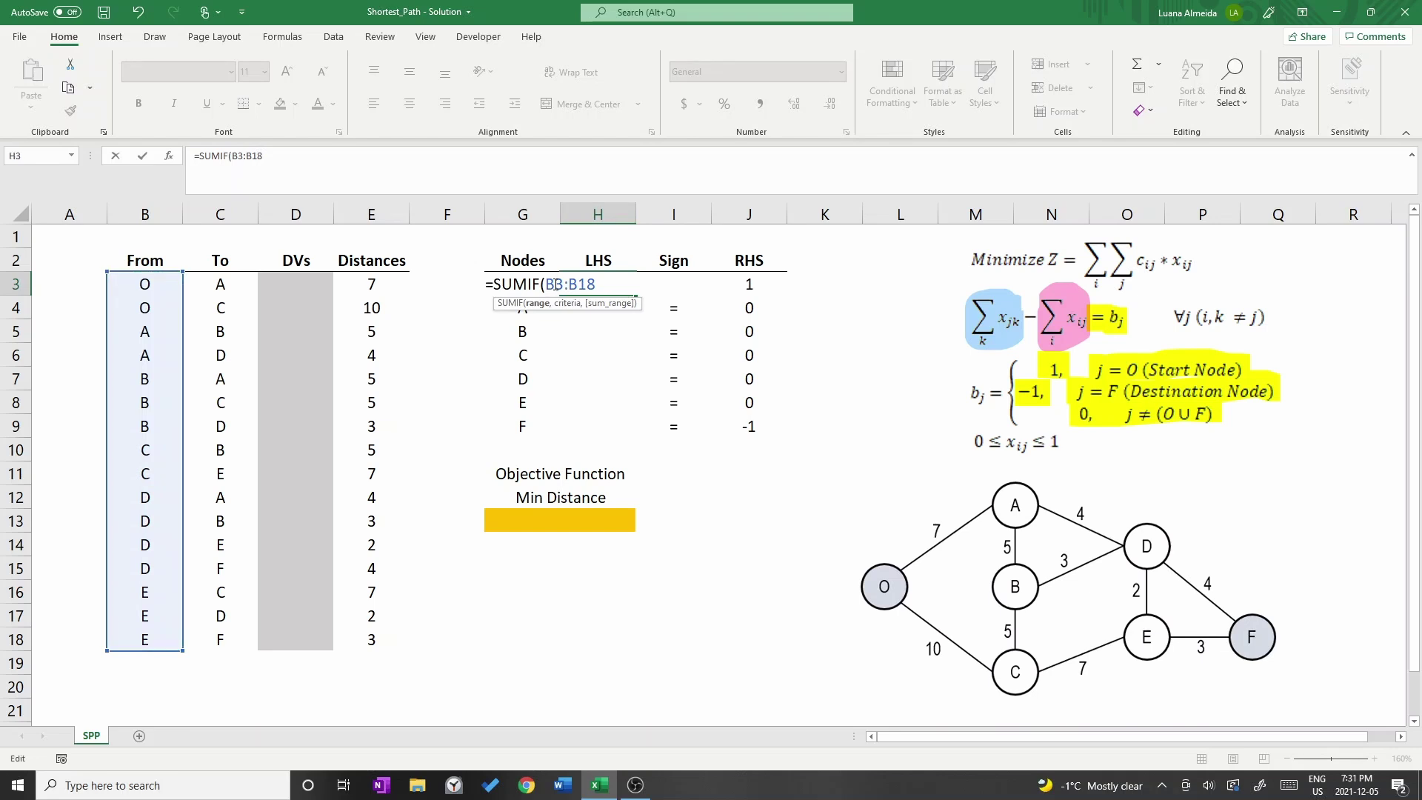
{"action": "key", "text": "F4"}
{"action": "left_click", "coordinate": [628, 284]}
{"action": "key", "text": "F4"}
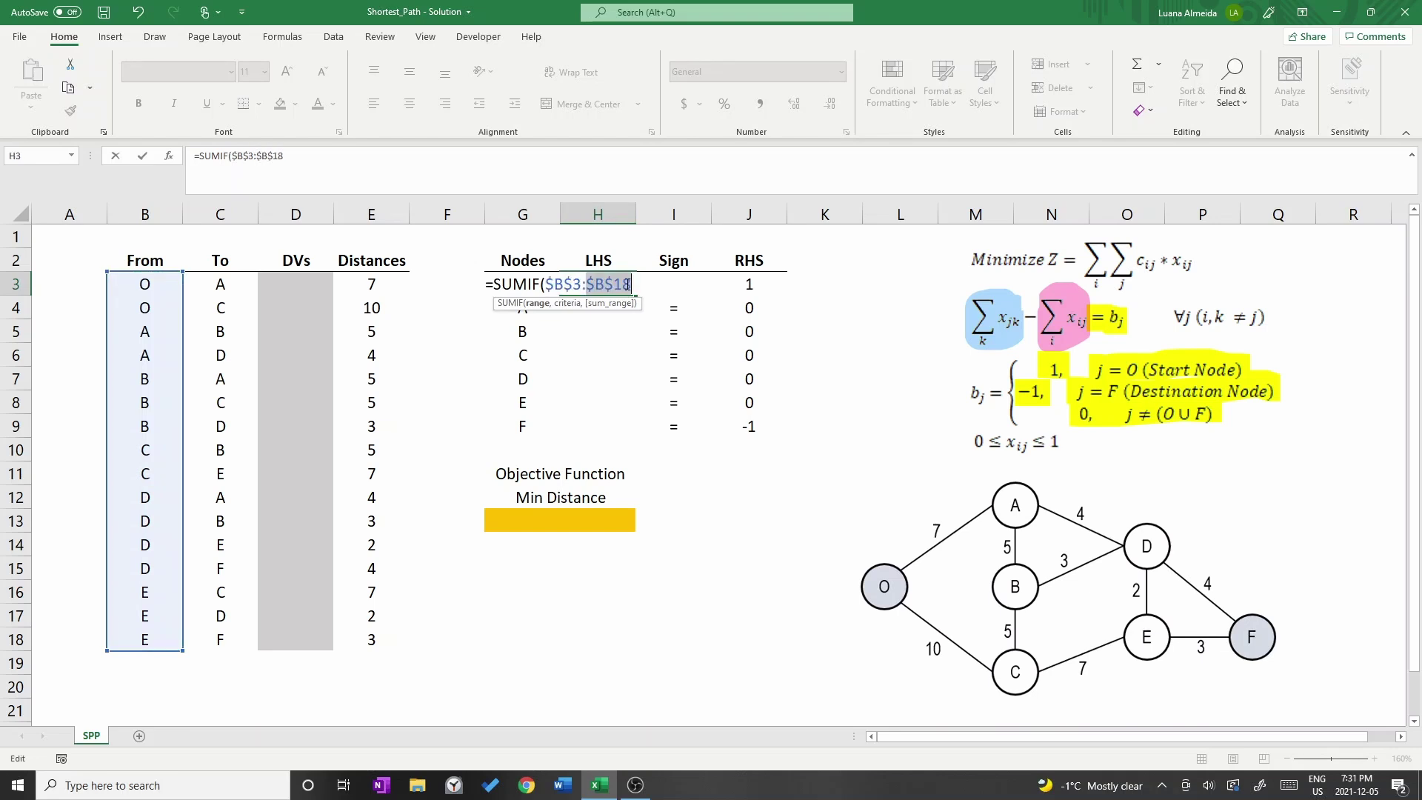
{"action": "left_click", "coordinate": [331, 162]}
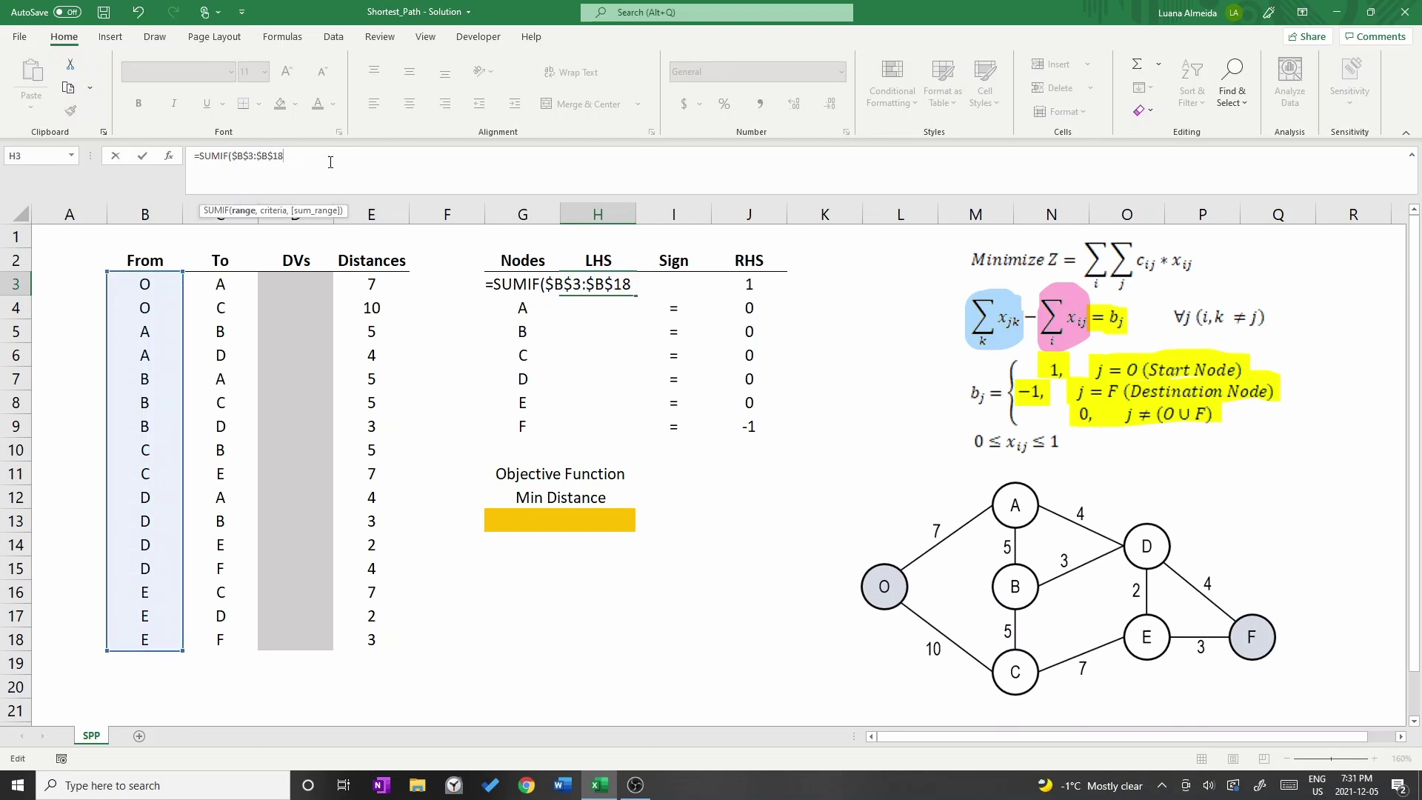
Add criterion G3 and absolute sum range $D$3:$D$18, then begin subtracting a second sum
{"action": "type", "text": ", g3"}
{"action": "key", "text": "BackSpace"}
{"action": "key", "text": "BackSpace"}
{"action": "type", "text": "G3"}
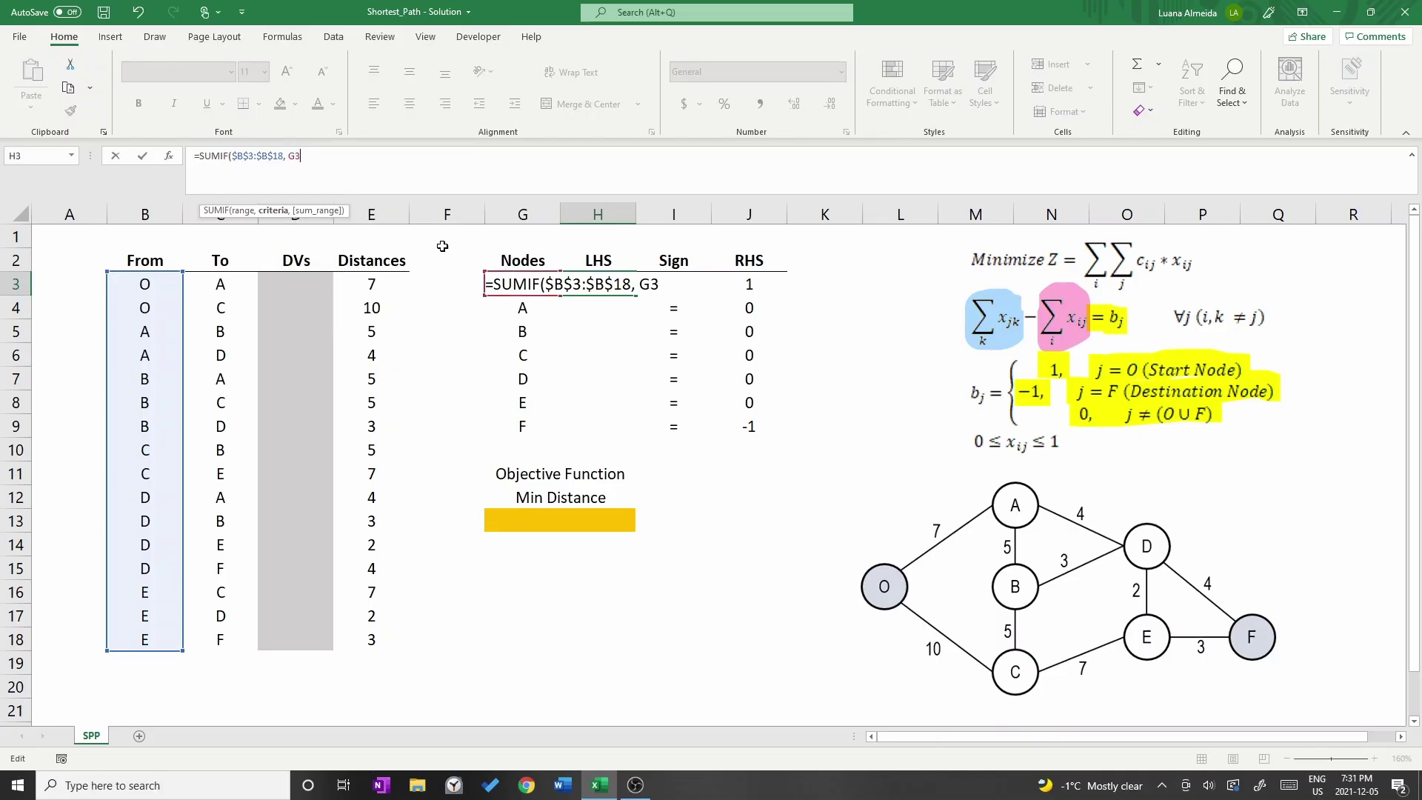
{"action": "type", "text": ","}
{"action": "left_click_drag", "start_coordinate": [305, 285], "coordinate": [286, 639]}
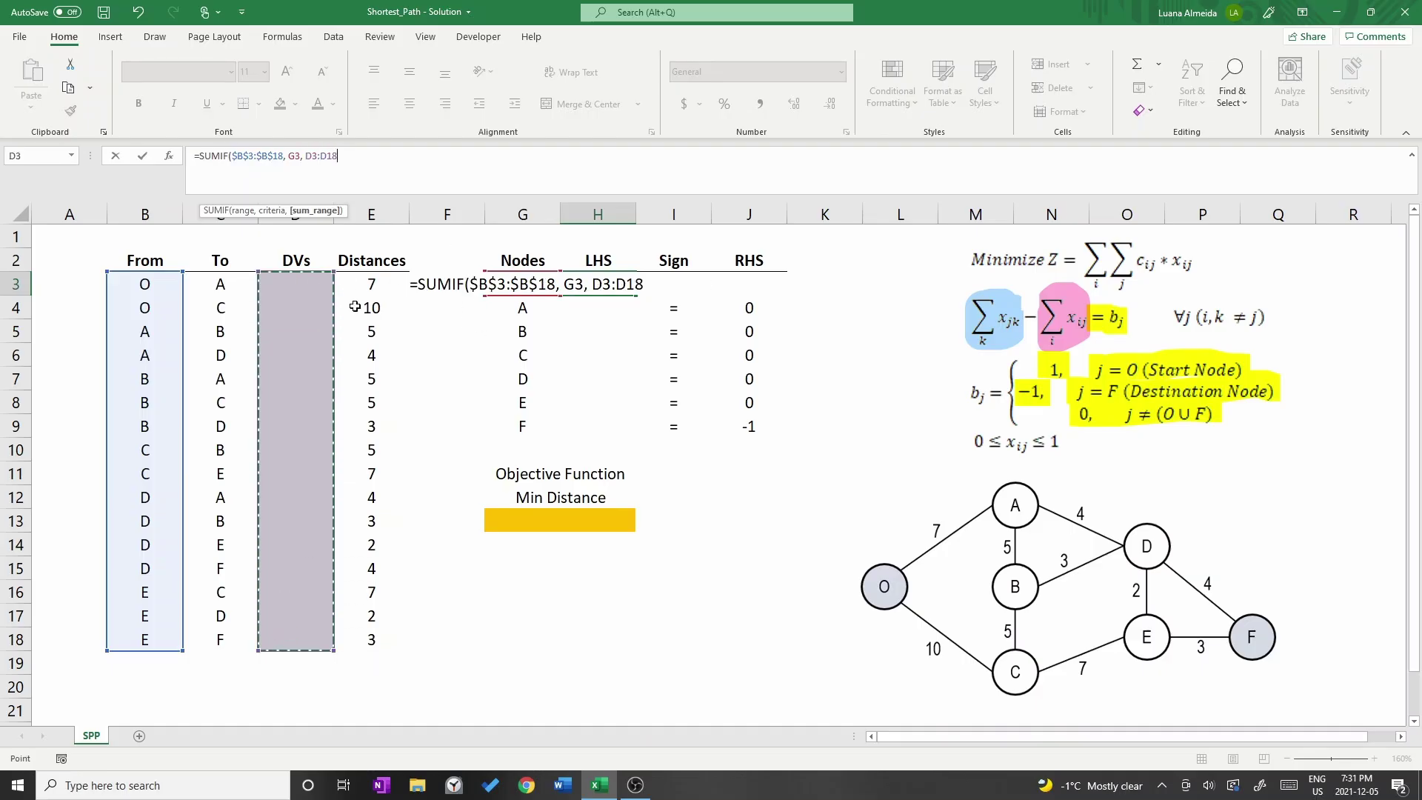
{"action": "left_click", "coordinate": [311, 153]}
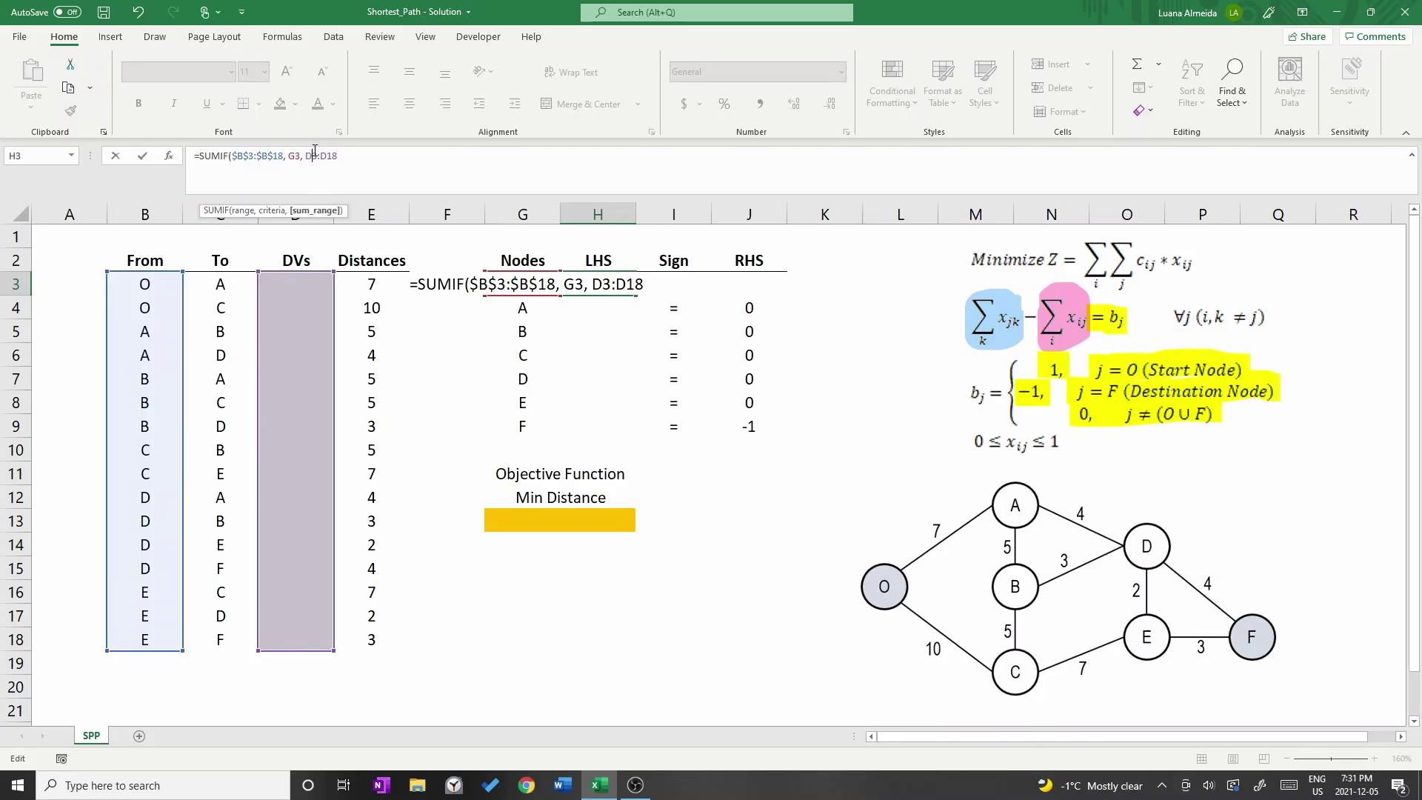
{"action": "key", "text": "F4"}
{"action": "key", "text": "End"}
{"action": "key", "text": "F4"}
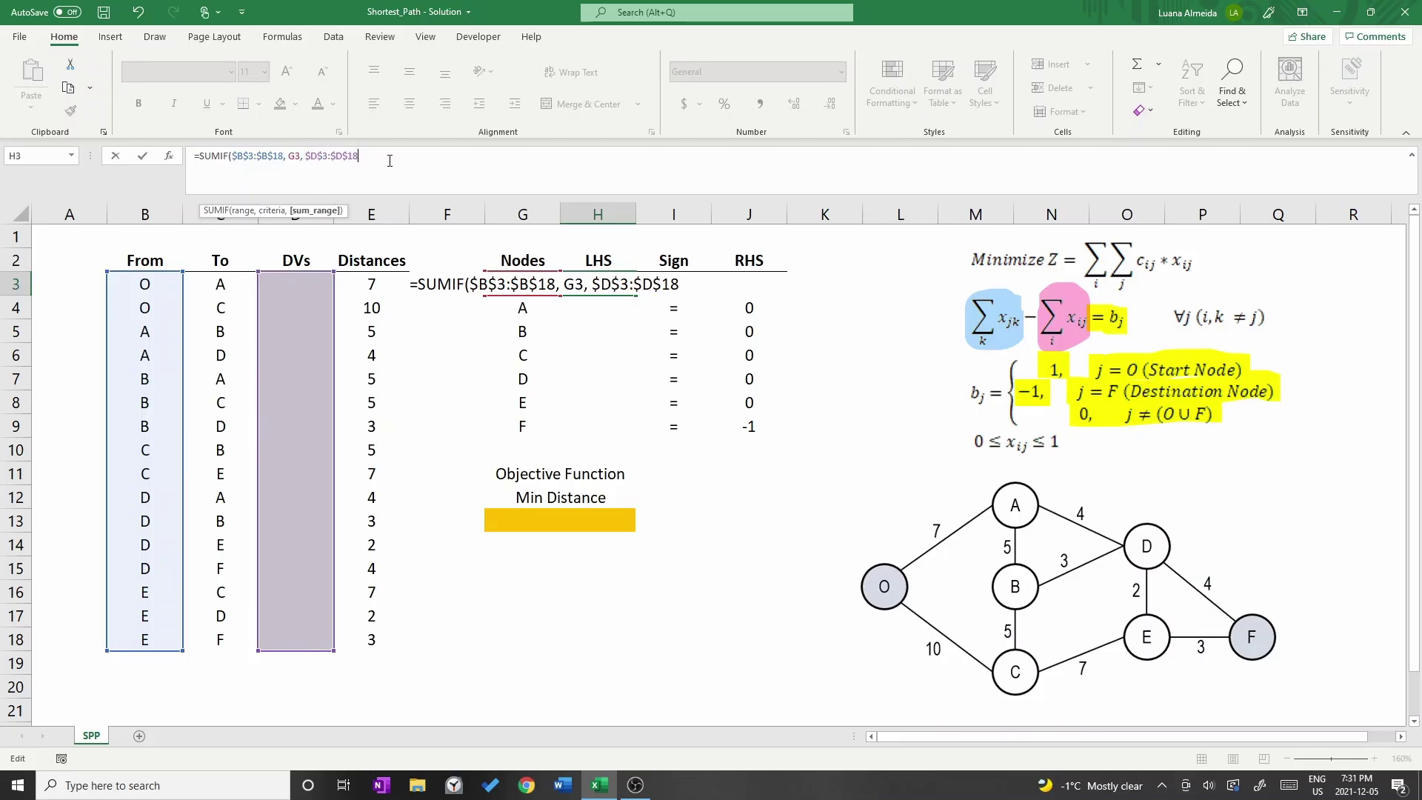
{"action": "type", "text": ")"}
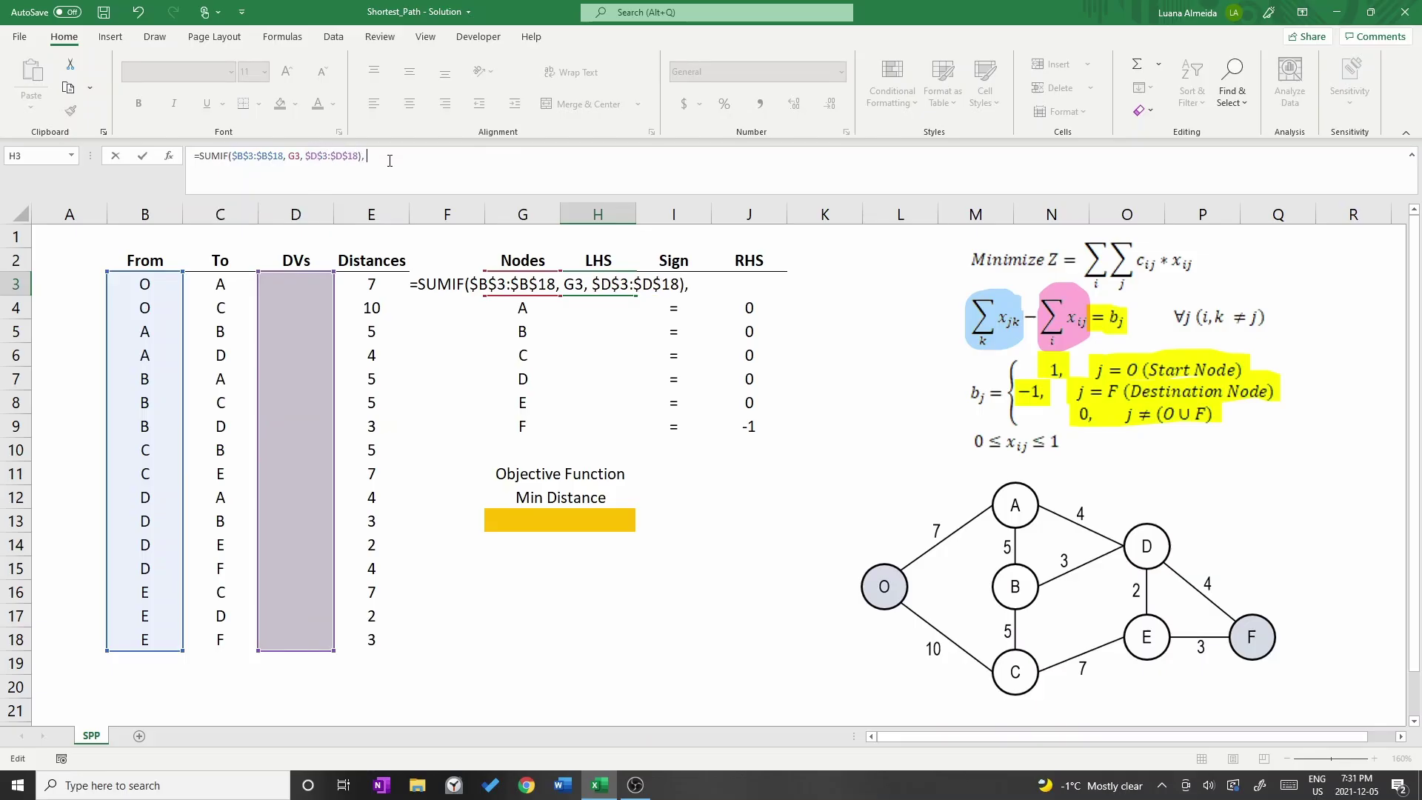
{"action": "type", "text": " - sum"}
Add the inflow SUMIF over the absolute To range $C$3:$C$18 with criterion G3
{"action": "key", "text": "BackSpace"}
{"action": "key", "text": "BackSpace"}
{"action": "key", "text": "BackSpace"}
{"action": "type", "text": "SUMIF("}
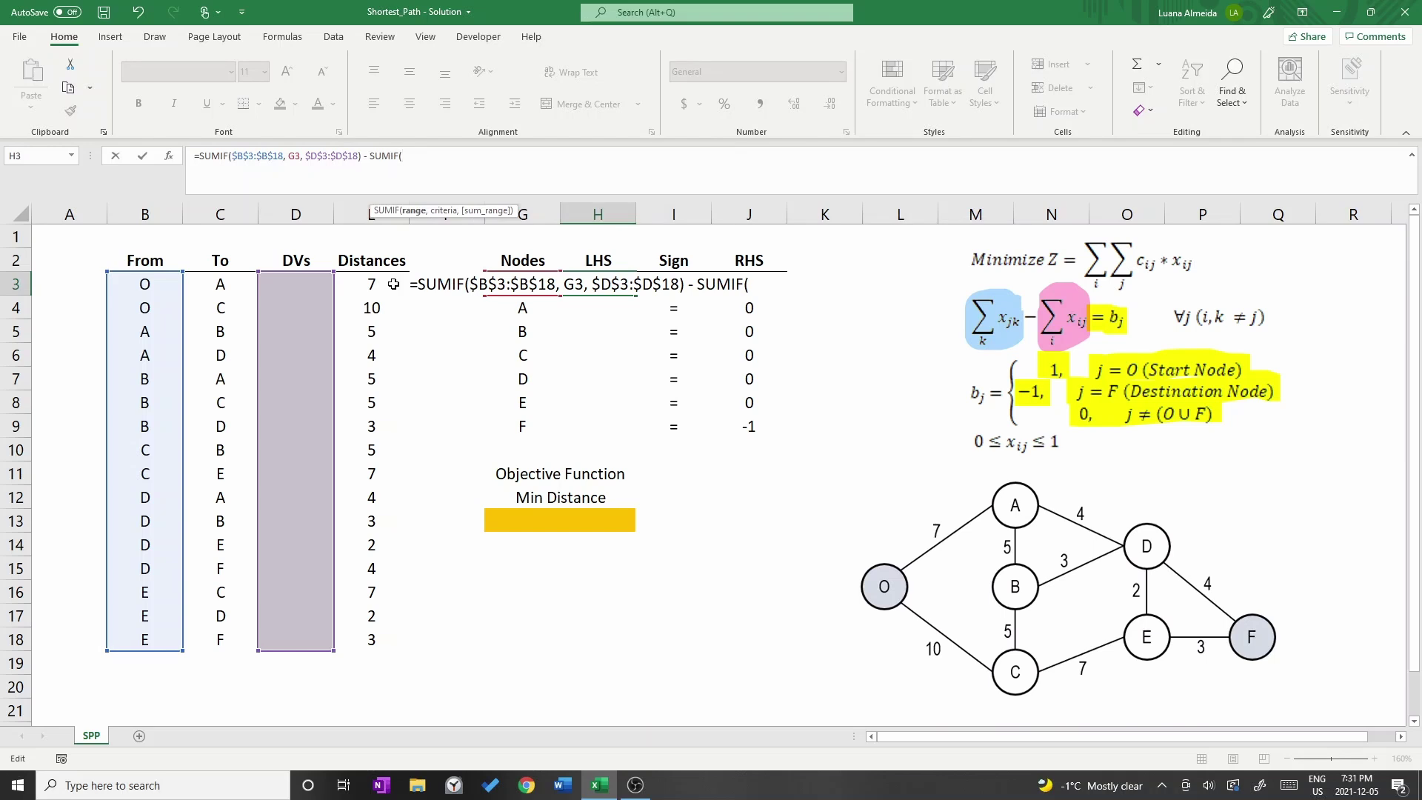
{"action": "left_click_drag", "start_coordinate": [226, 282], "coordinate": [219, 641]}
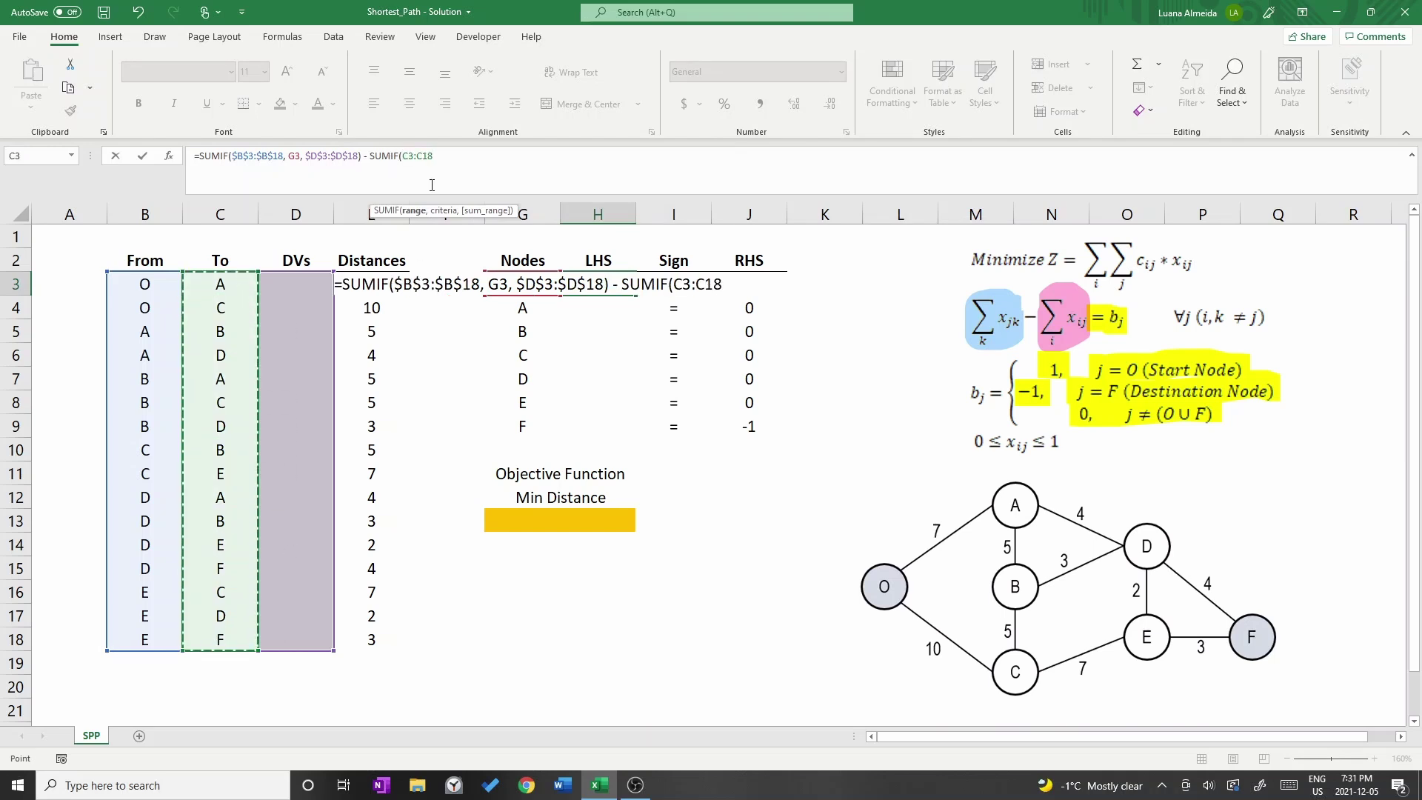
{"action": "left_click", "coordinate": [409, 155]}
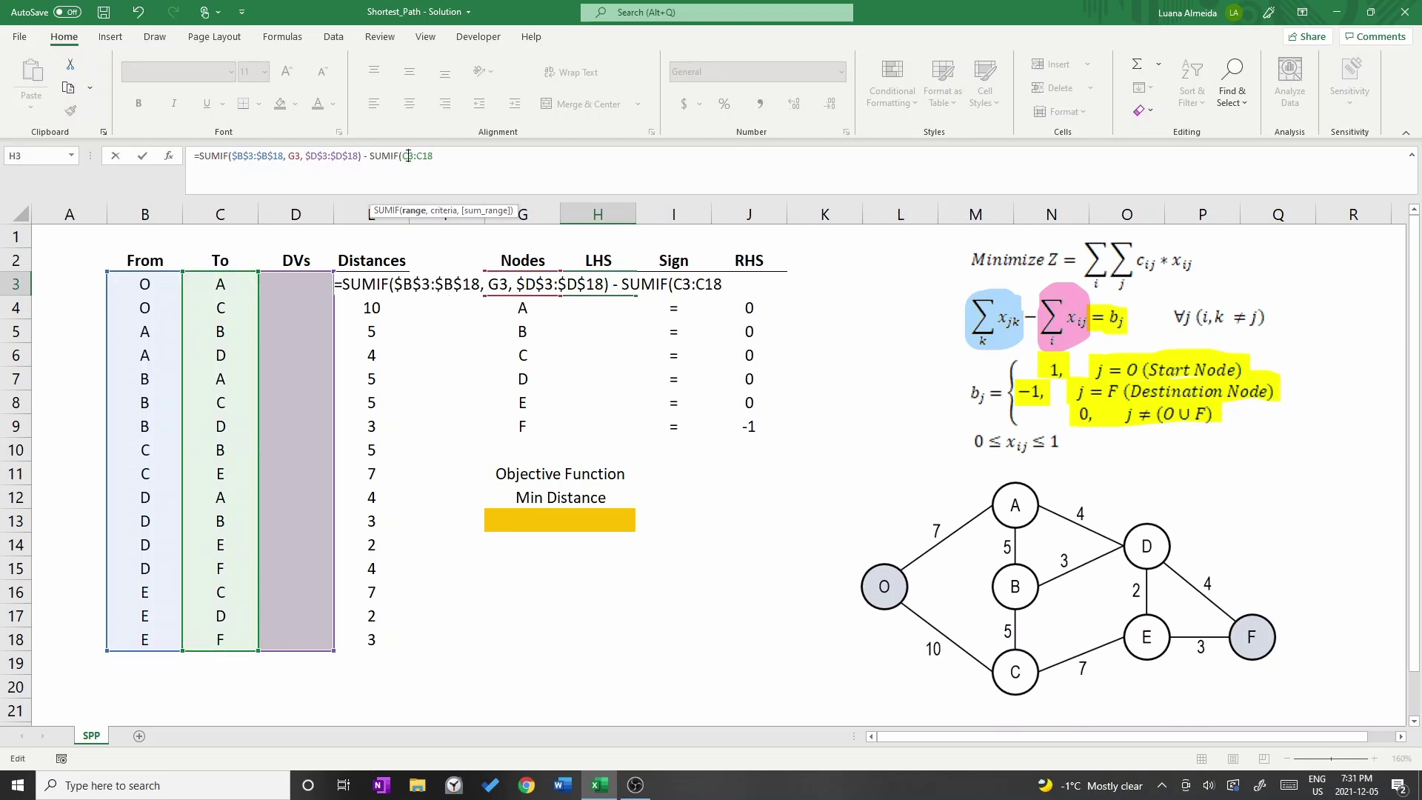
{"action": "key", "text": "F4"}
{"action": "key", "text": "End"}
{"action": "key", "text": "F4"}
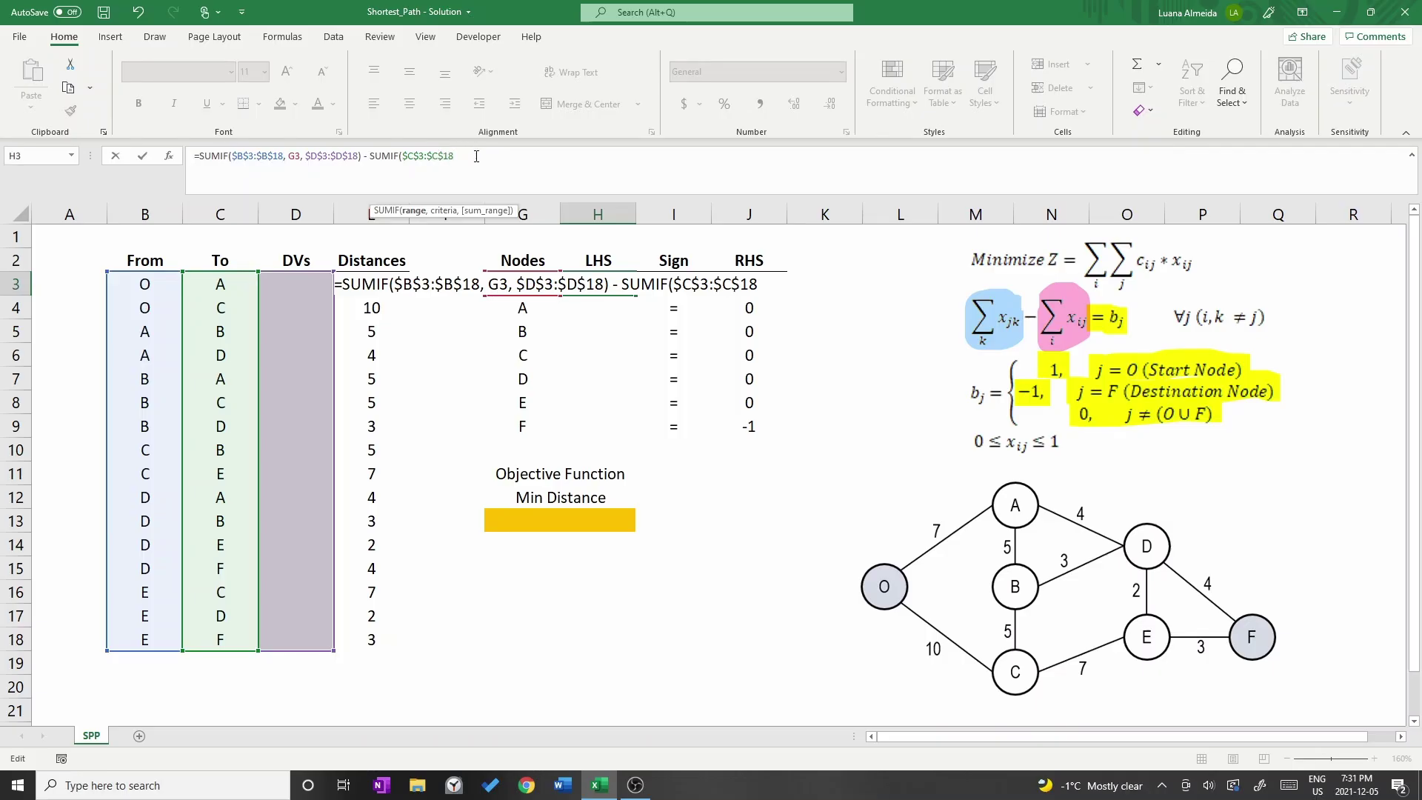
{"action": "type", "text": ","}
{"action": "left_click", "coordinate": [526, 307]}
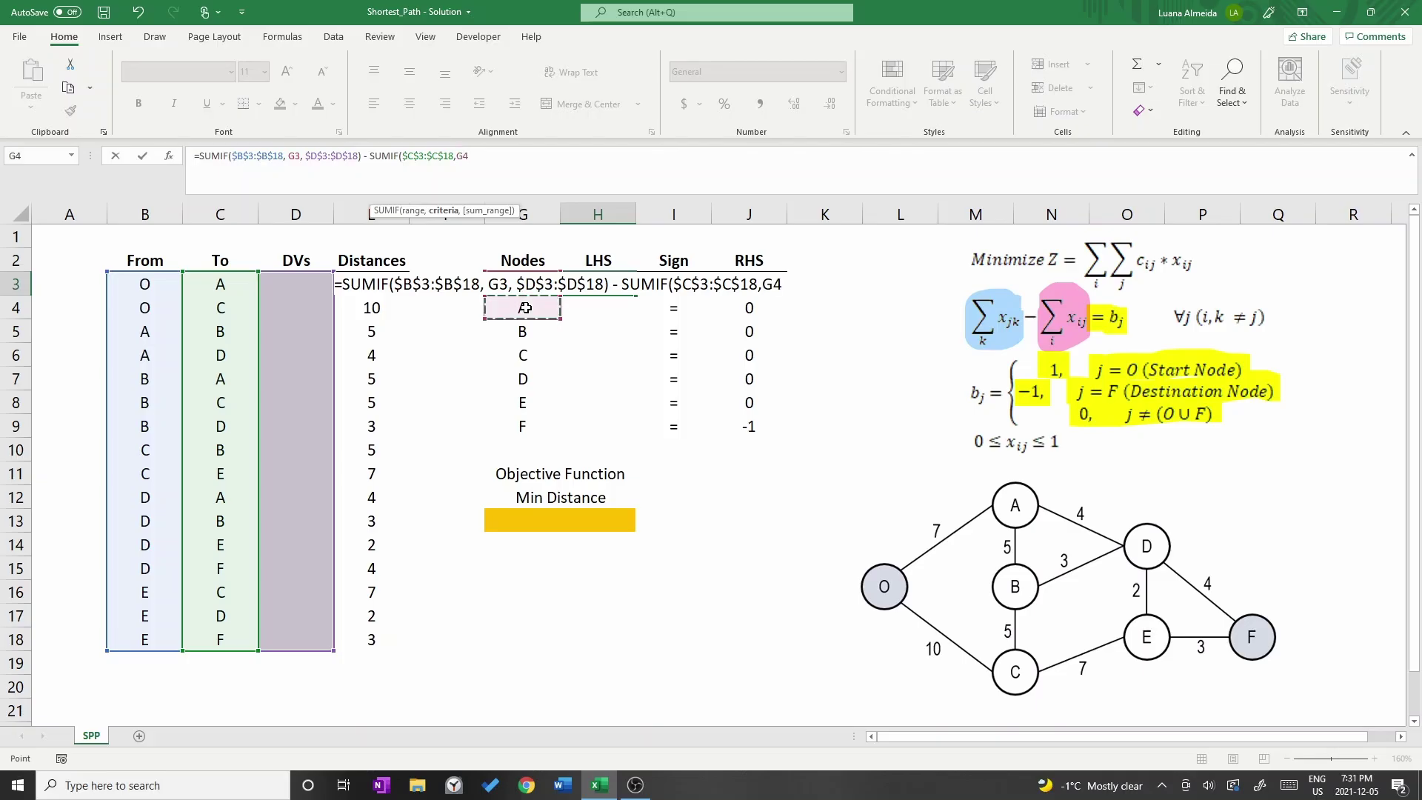
{"action": "key", "text": "Up"}
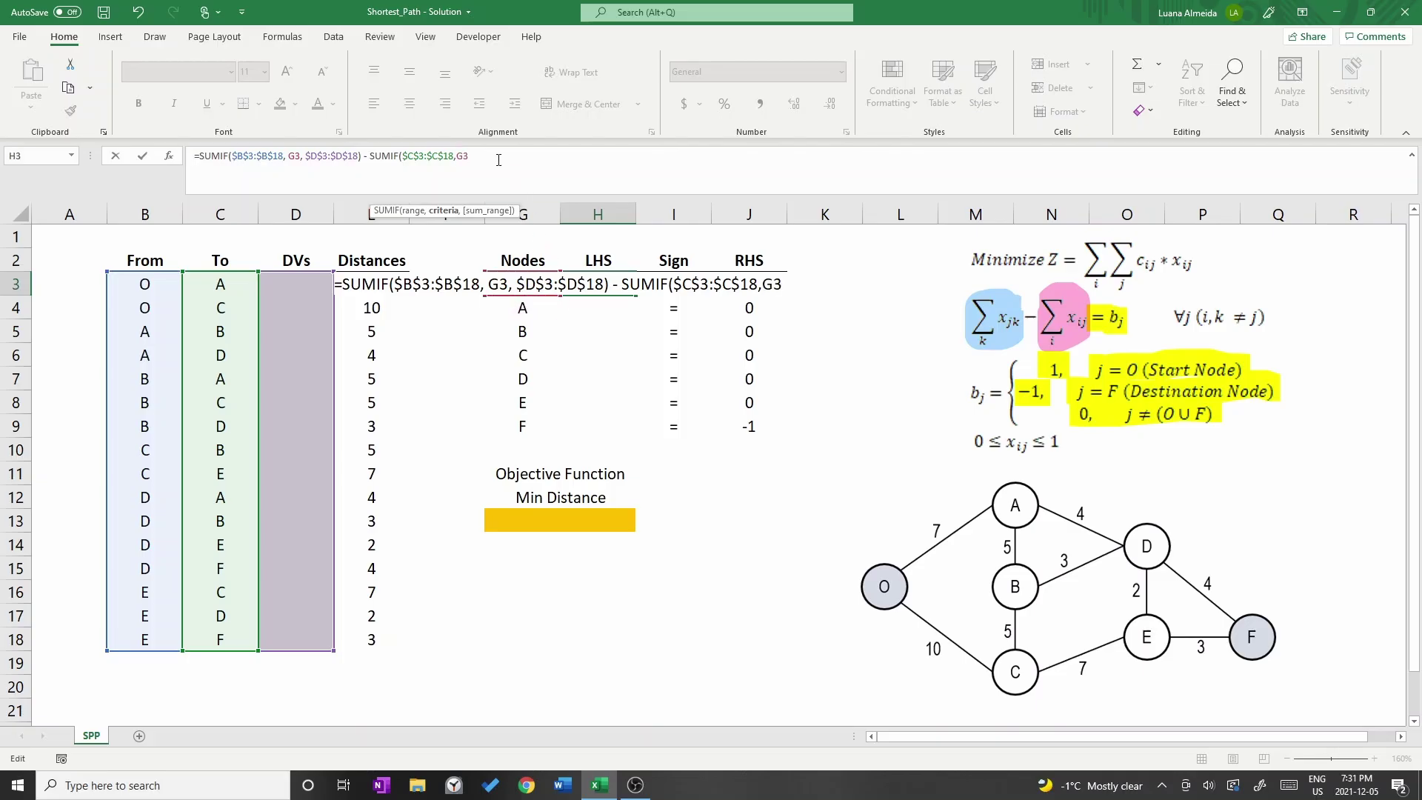
{"action": "type", "text": ","}
Finish with absolute sum range $D$3:$D$18 and commit the net-flow formula in H3
{"action": "left_click_drag", "start_coordinate": [302, 635], "coordinate": [303, 292]}
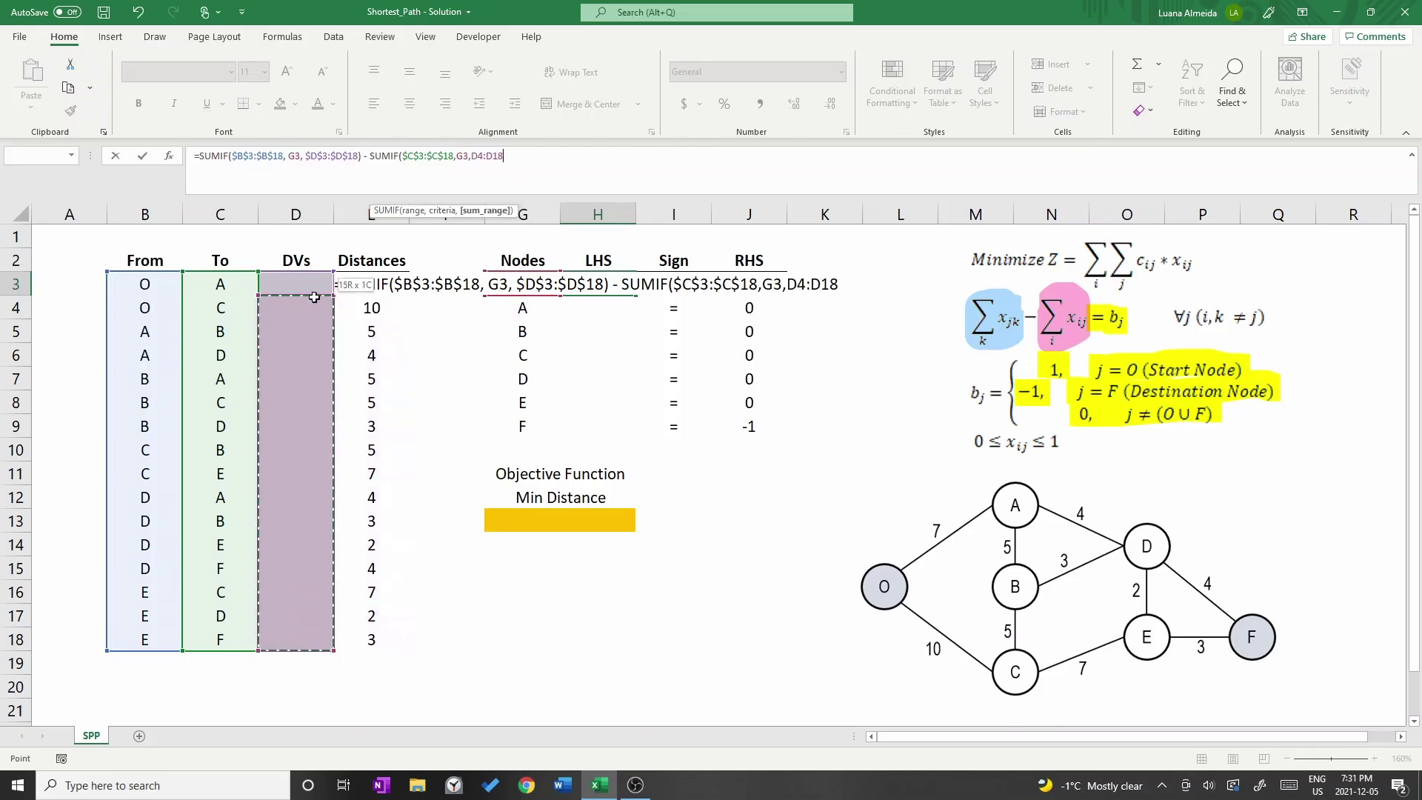
{"action": "left_click", "coordinate": [479, 156]}
{"action": "key", "text": "F4"}
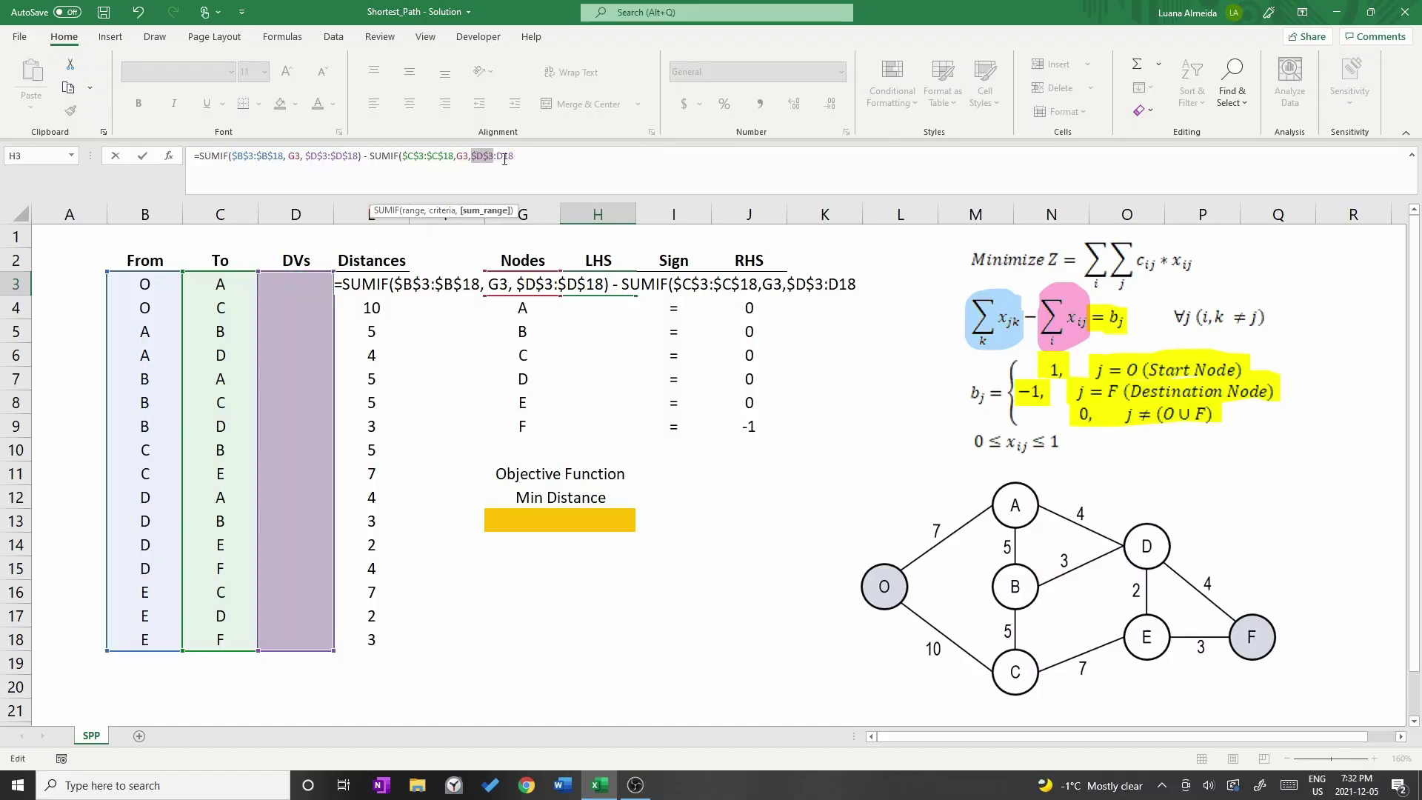
{"action": "left_click", "coordinate": [505, 158]}
{"action": "key", "text": "F4"}
{"action": "left_click", "coordinate": [594, 156]}
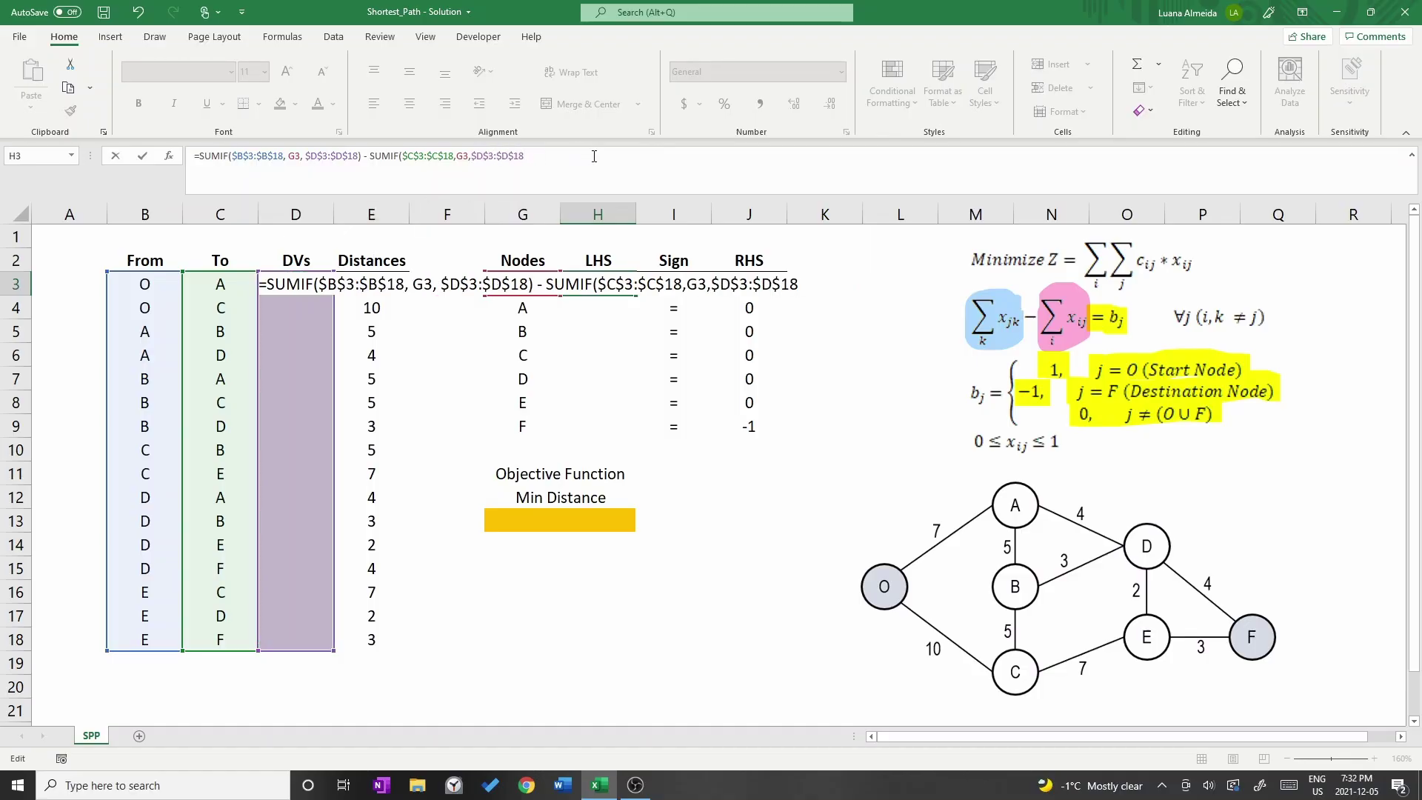
{"action": "key", "text": "Return"}
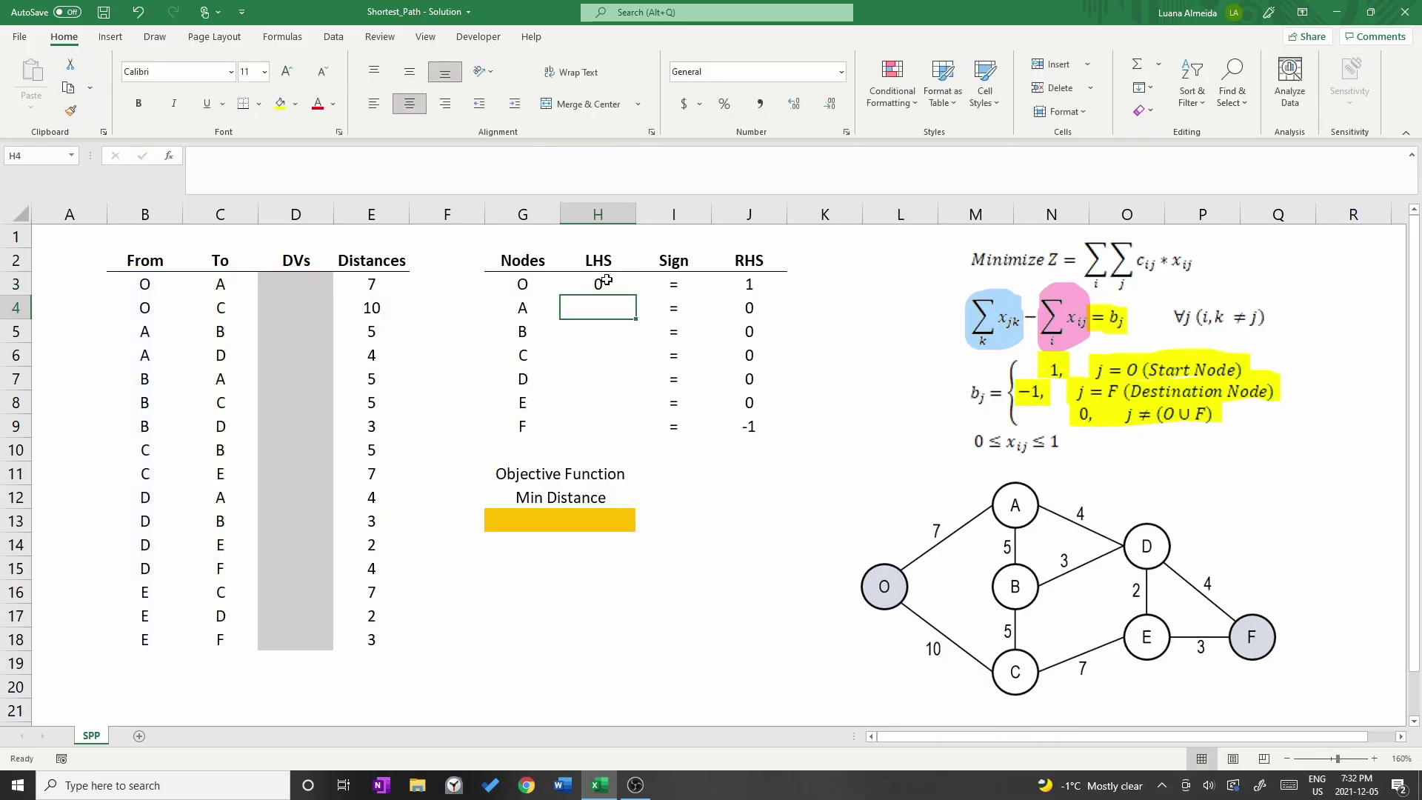
Fill H3's net-flow formula down to H9 for every node
{"action": "left_click", "coordinate": [598, 284]}
{"action": "left_click_drag", "start_coordinate": [634, 295], "coordinate": [624, 433]}
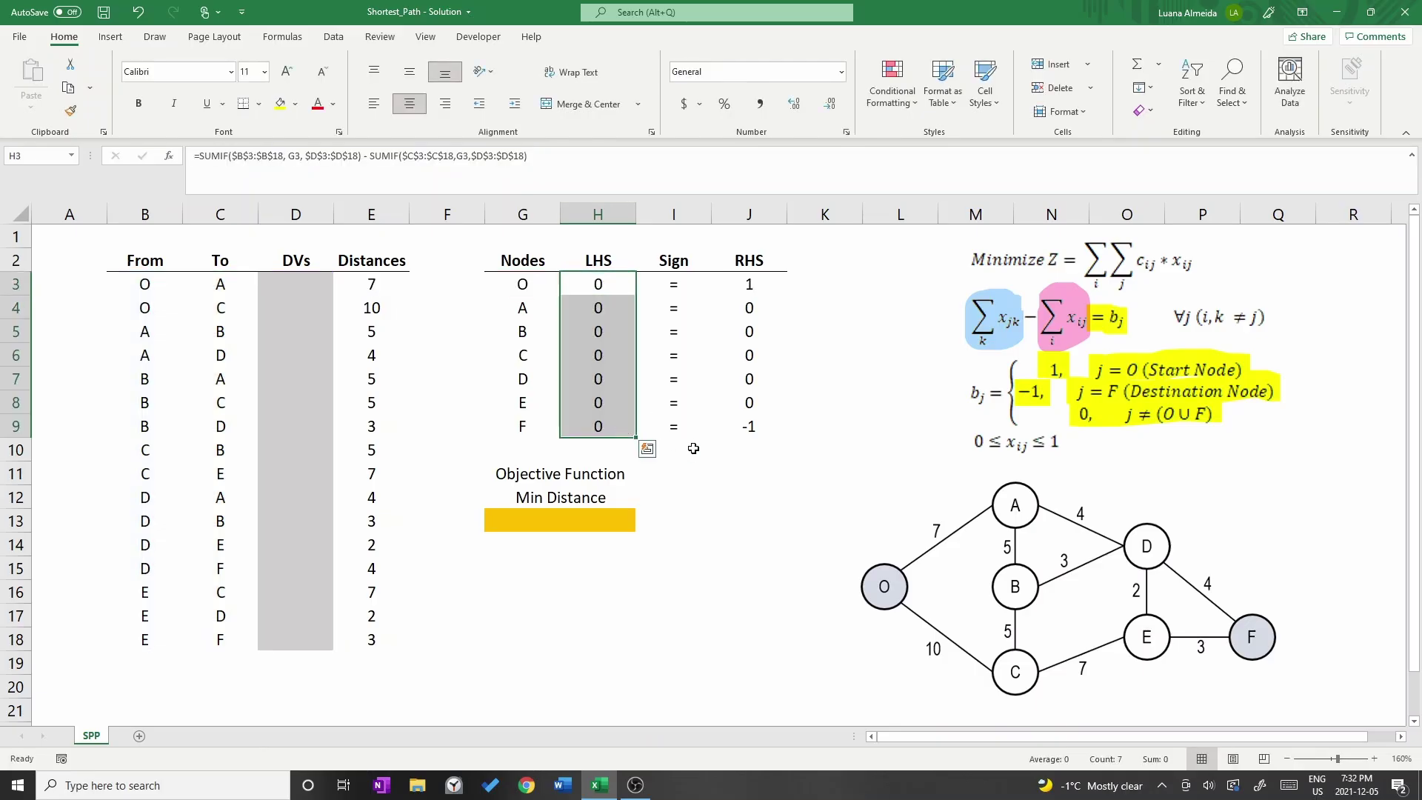
{"action": "left_click", "coordinate": [738, 473]}
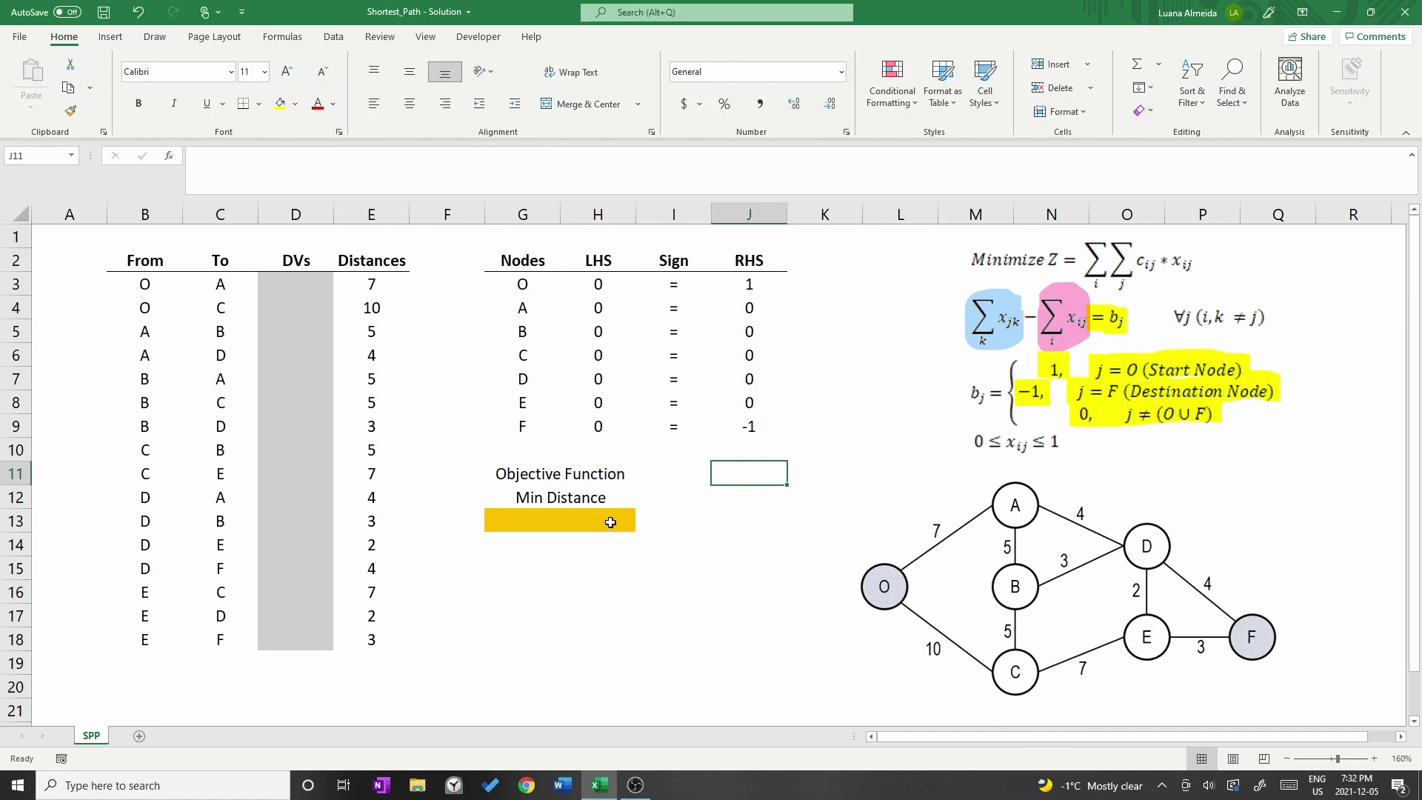
Enter =SUMPRODUCT(D3:D18,E3:E18) in G13 as the total path distance
{"action": "left_click", "coordinate": [608, 521]}
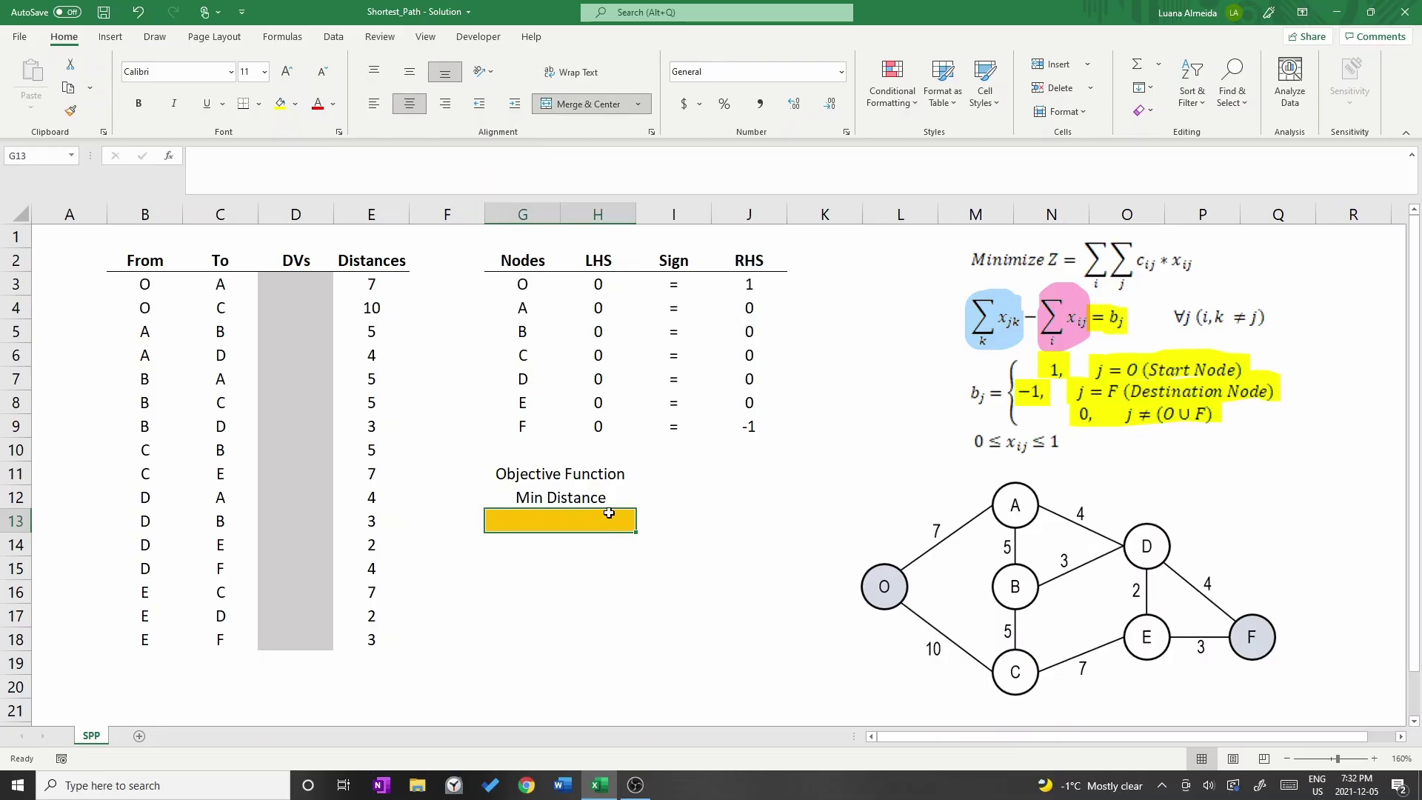
{"action": "type", "text": "=sump"}
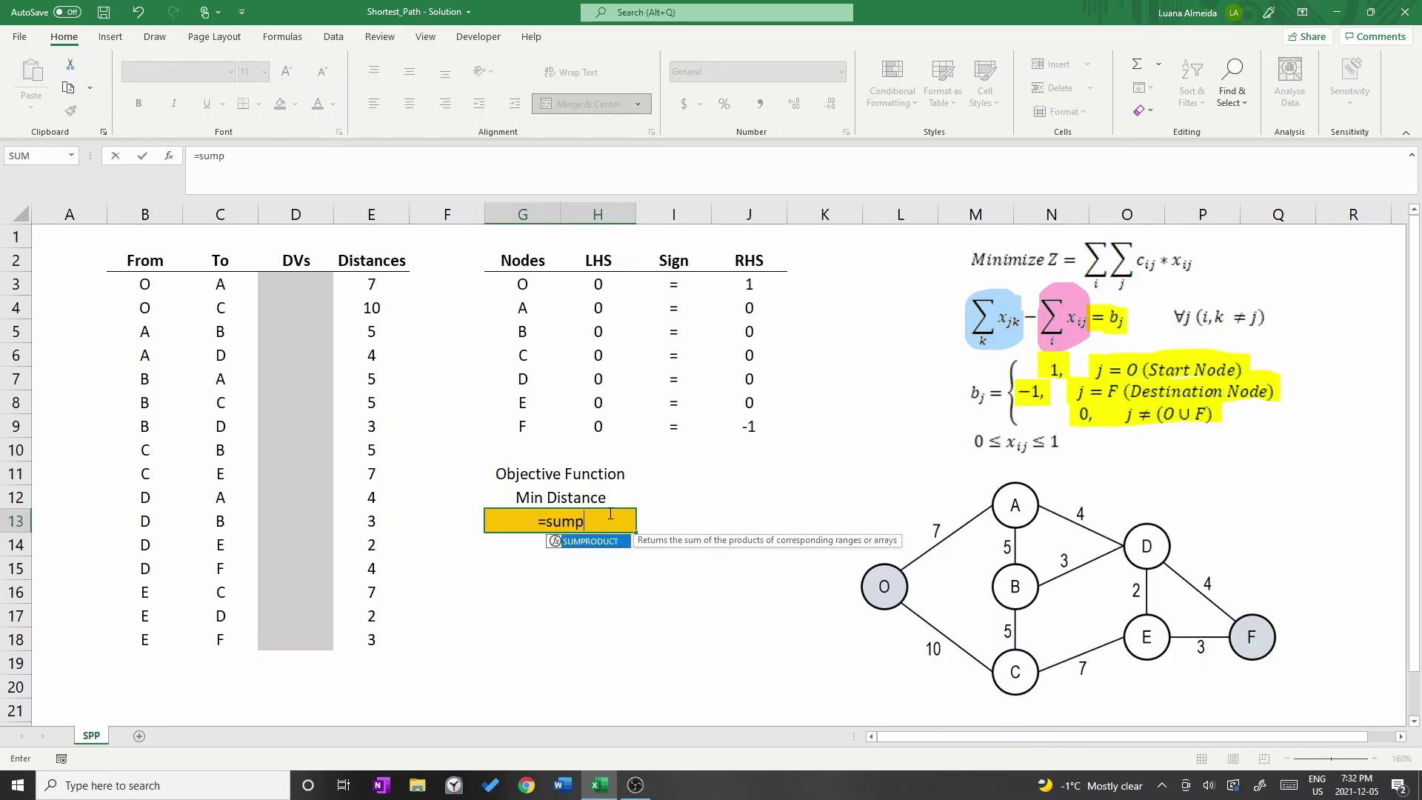
{"action": "type", "text": "roduct("}
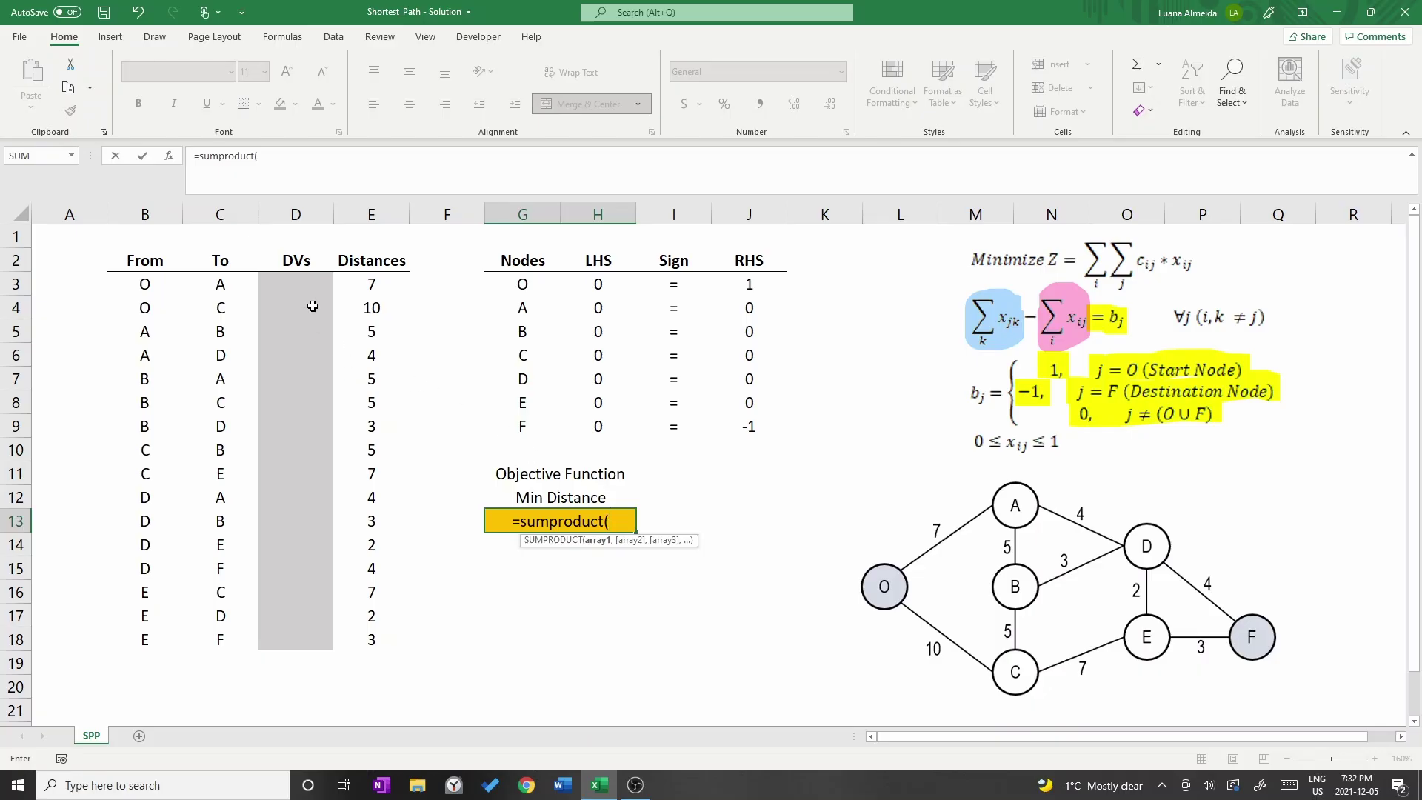
{"action": "left_click_drag", "start_coordinate": [298, 281], "coordinate": [283, 630]}
{"action": "type", "text": ","}
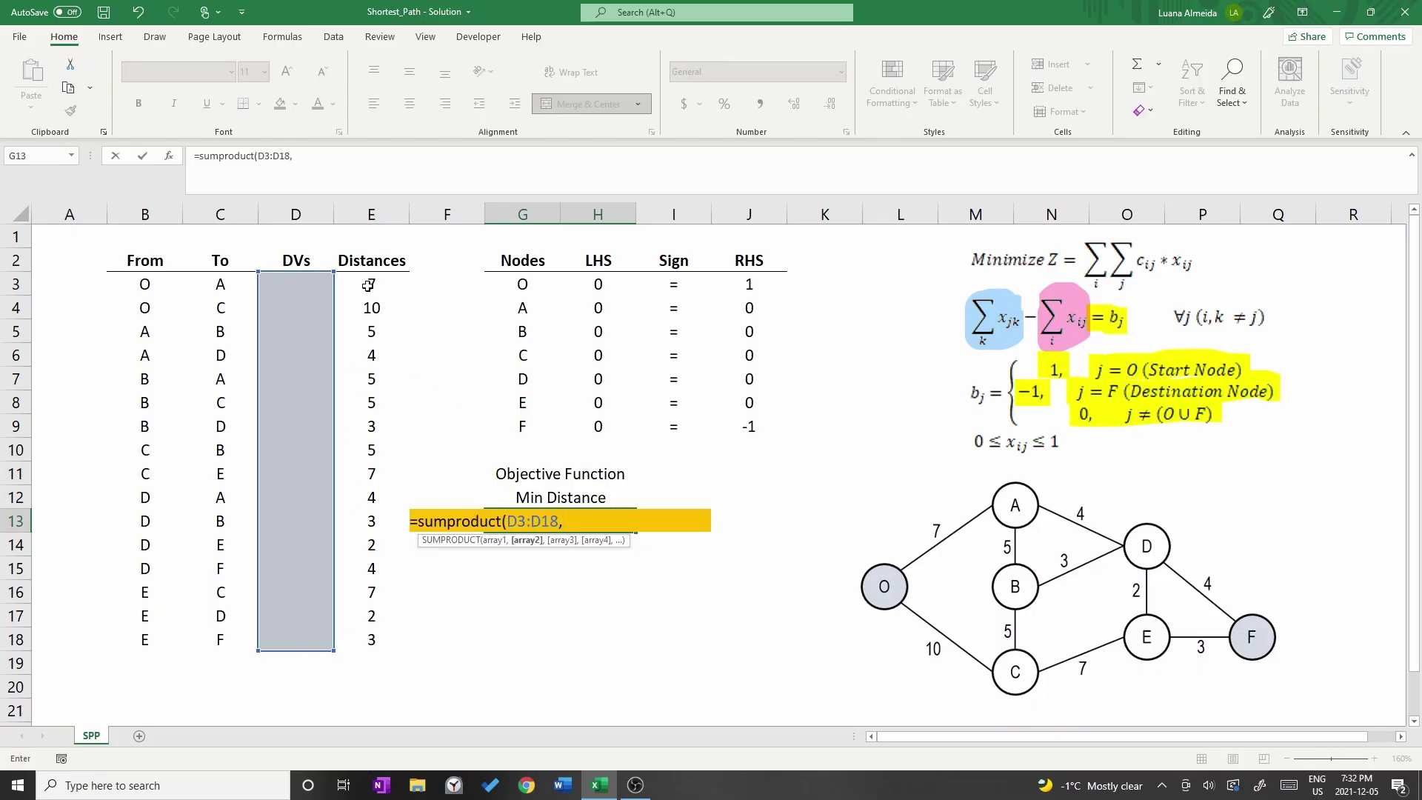
{"action": "left_click_drag", "start_coordinate": [367, 285], "coordinate": [358, 640]}
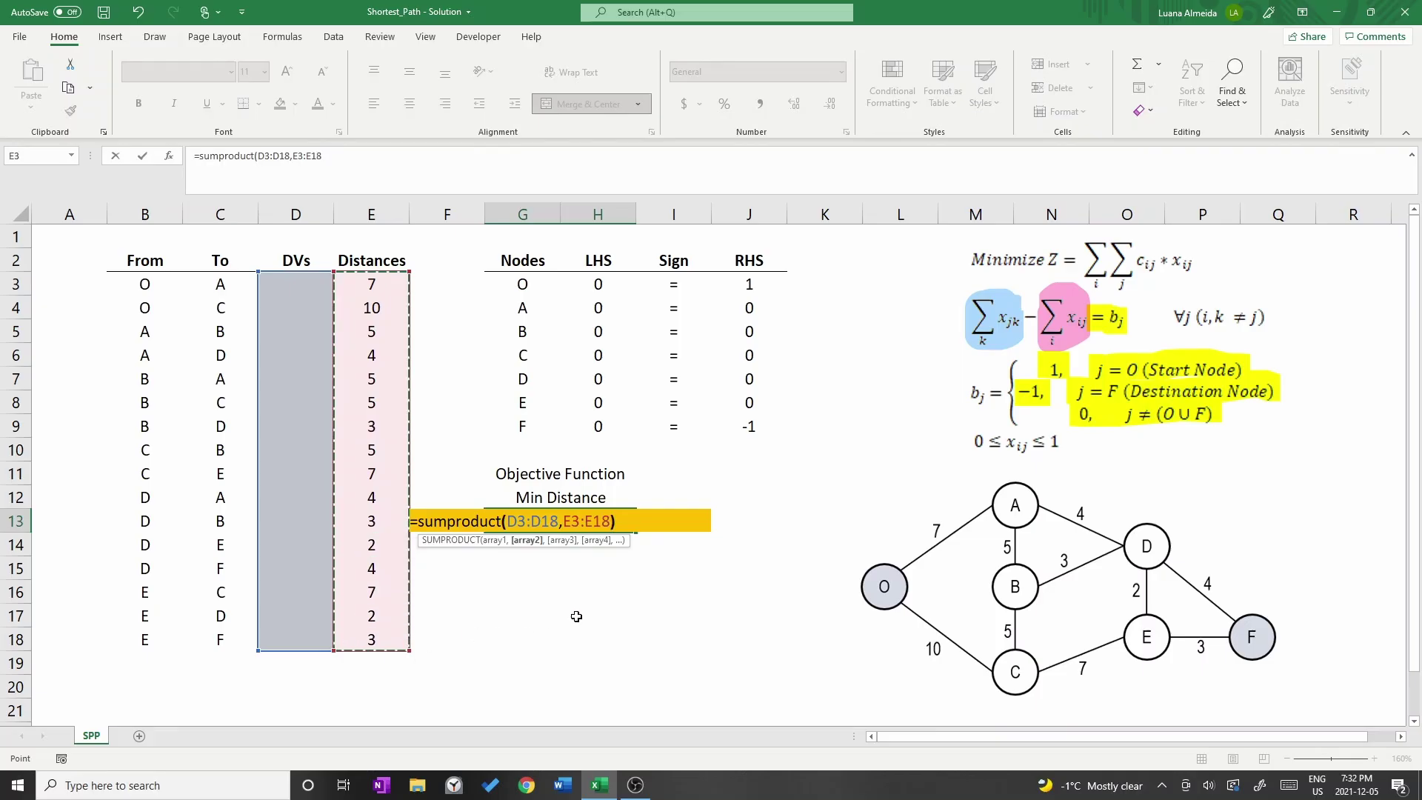
{"action": "type", "text": ")"}
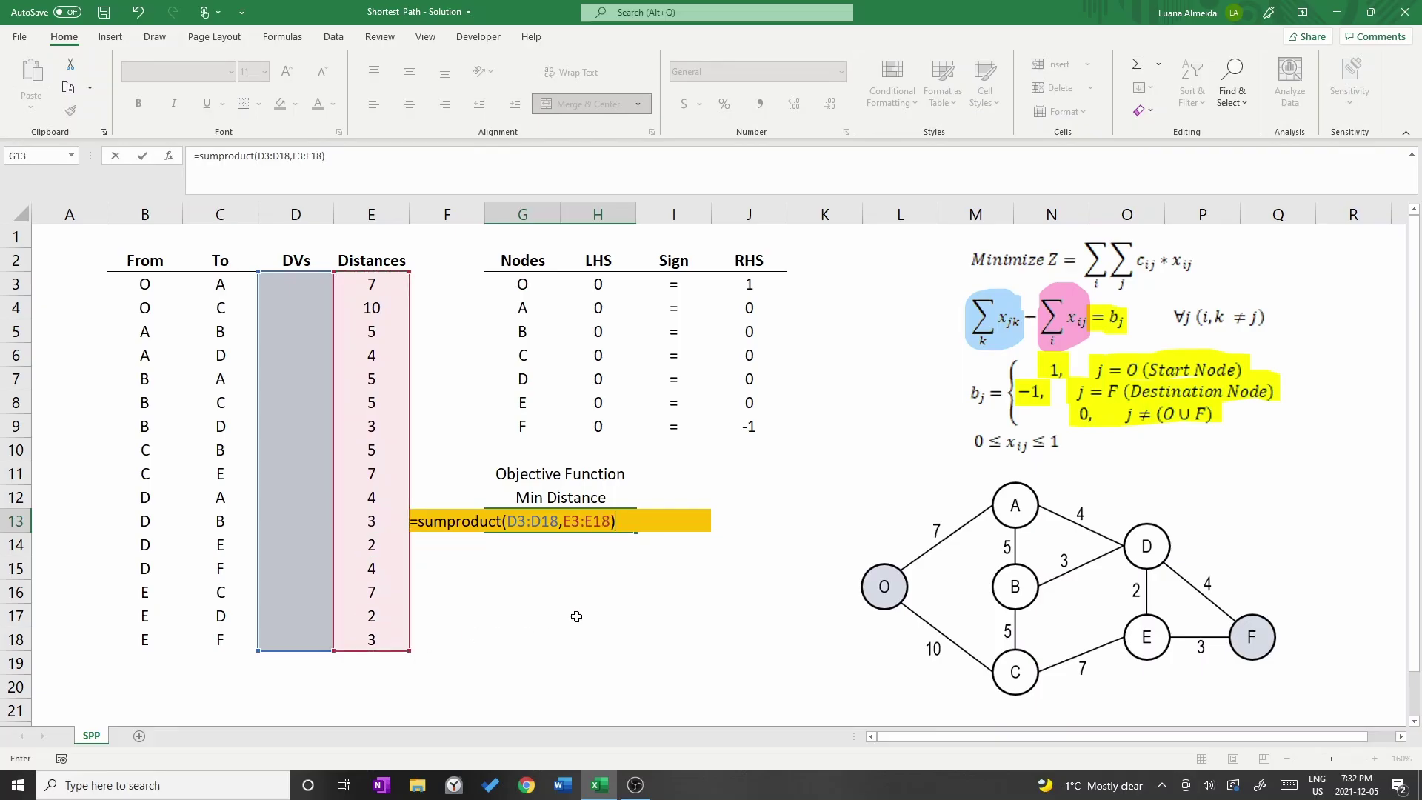
{"action": "key", "text": "Return"}
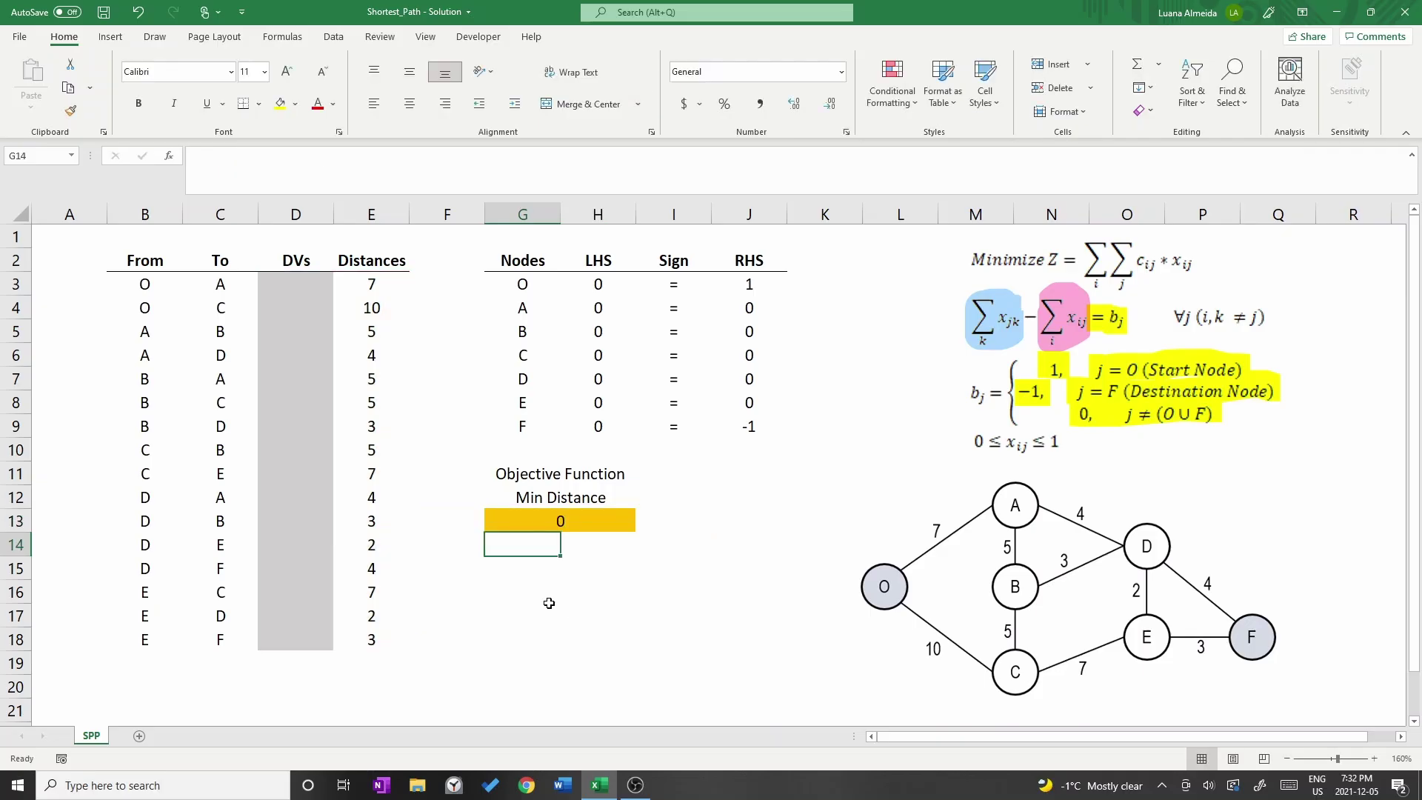
In Solver, set objective $G$13 to Min with variable cells $D$3:$D$18
{"action": "left_click", "coordinate": [334, 38]}
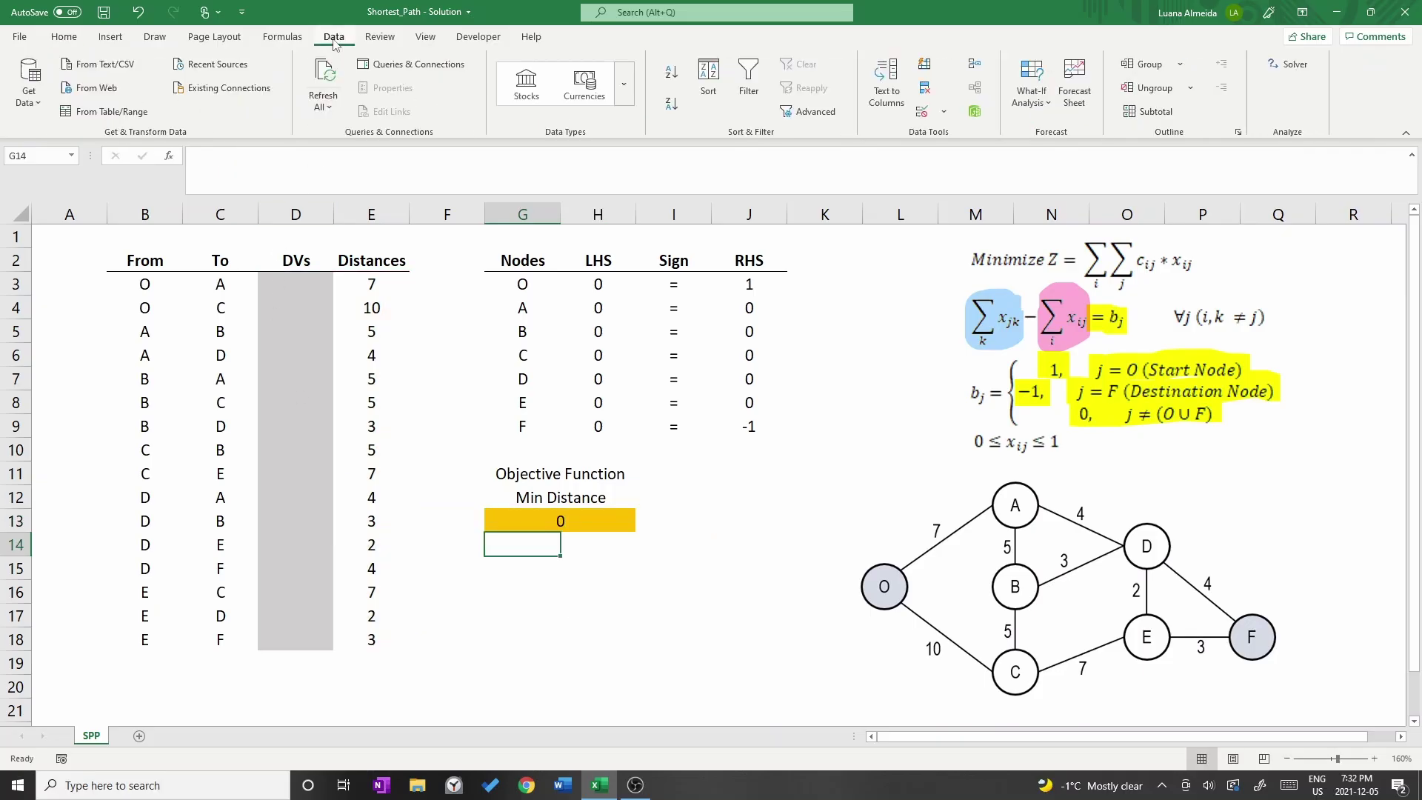
{"action": "left_click", "coordinate": [1274, 72]}
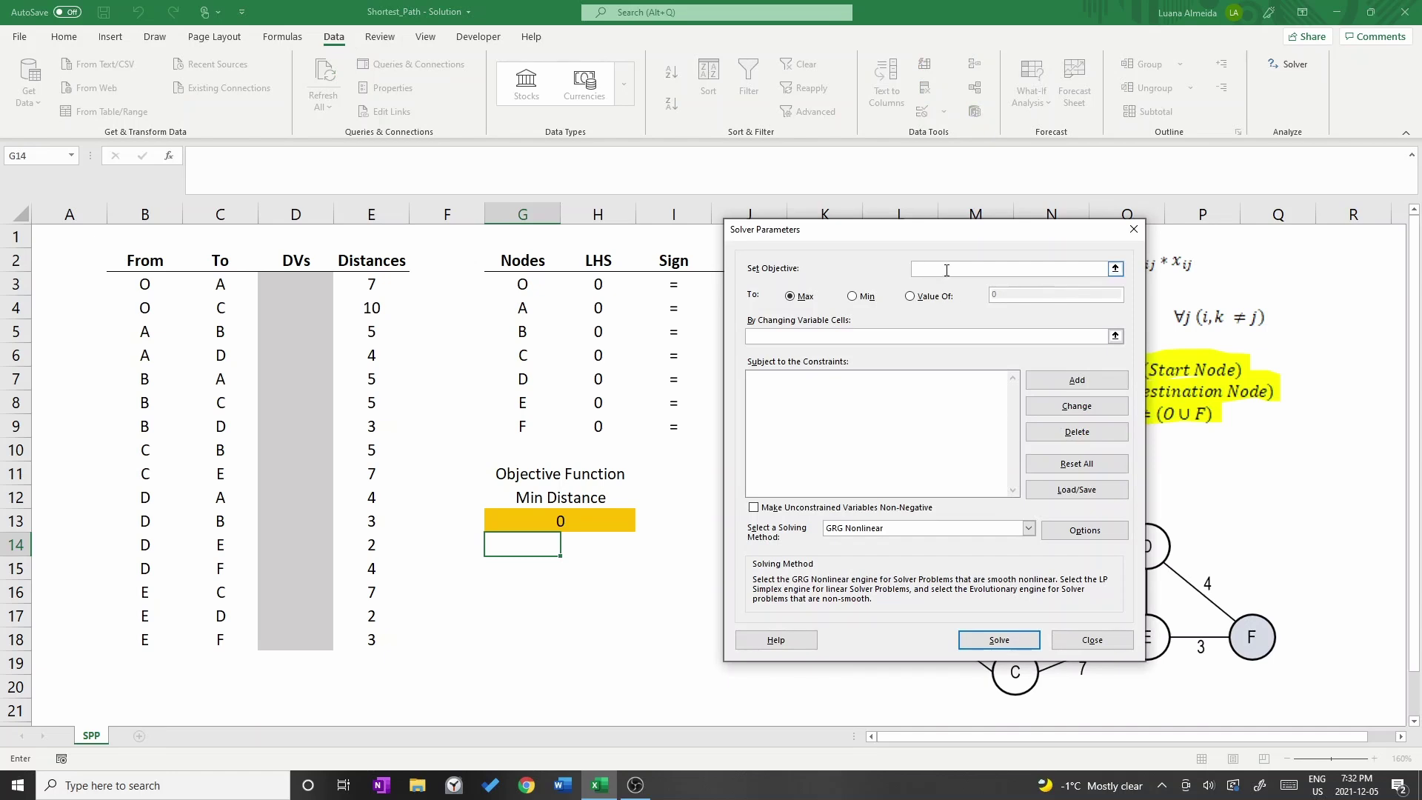
{"action": "left_click", "coordinate": [1116, 269]}
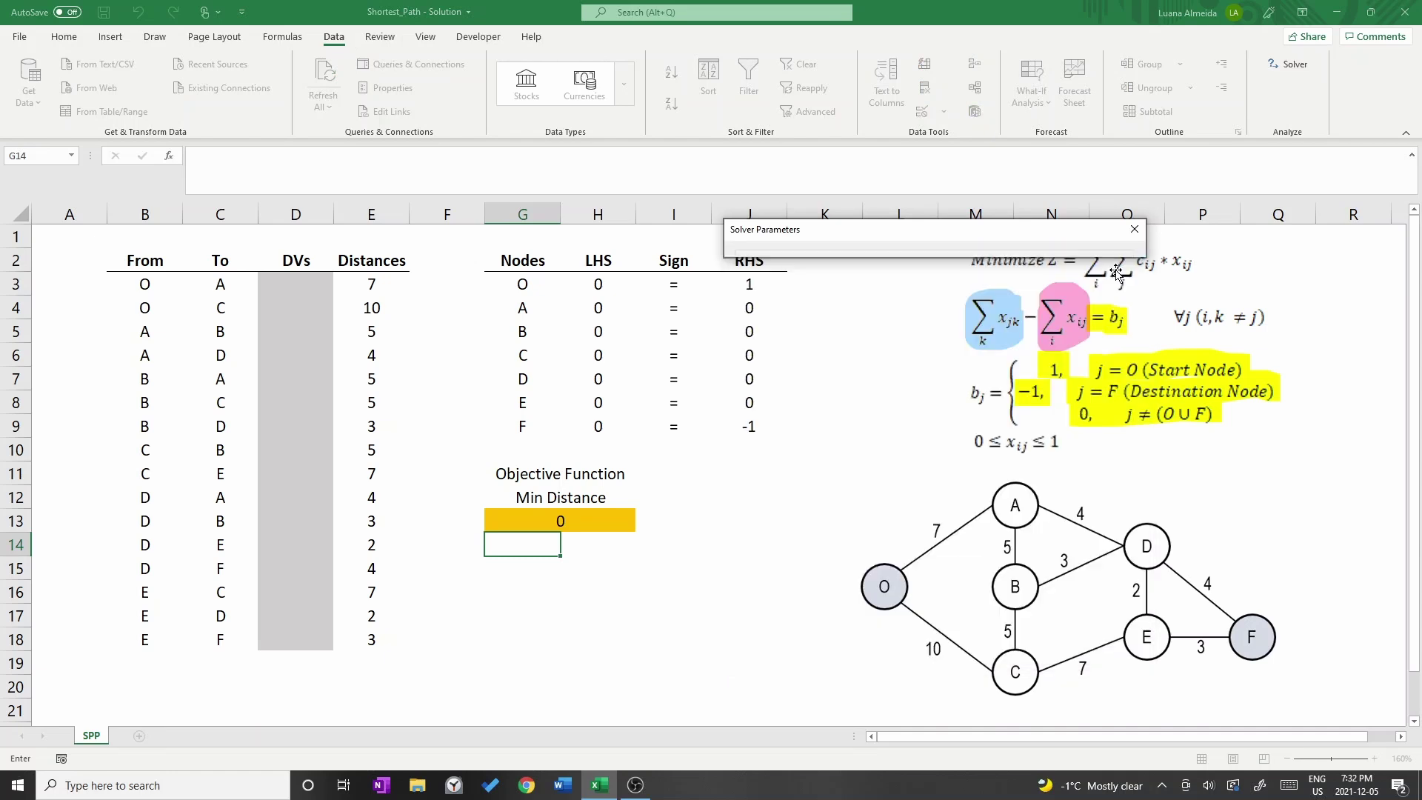
{"action": "left_click", "coordinate": [577, 520]}
{"action": "key", "text": "Return"}
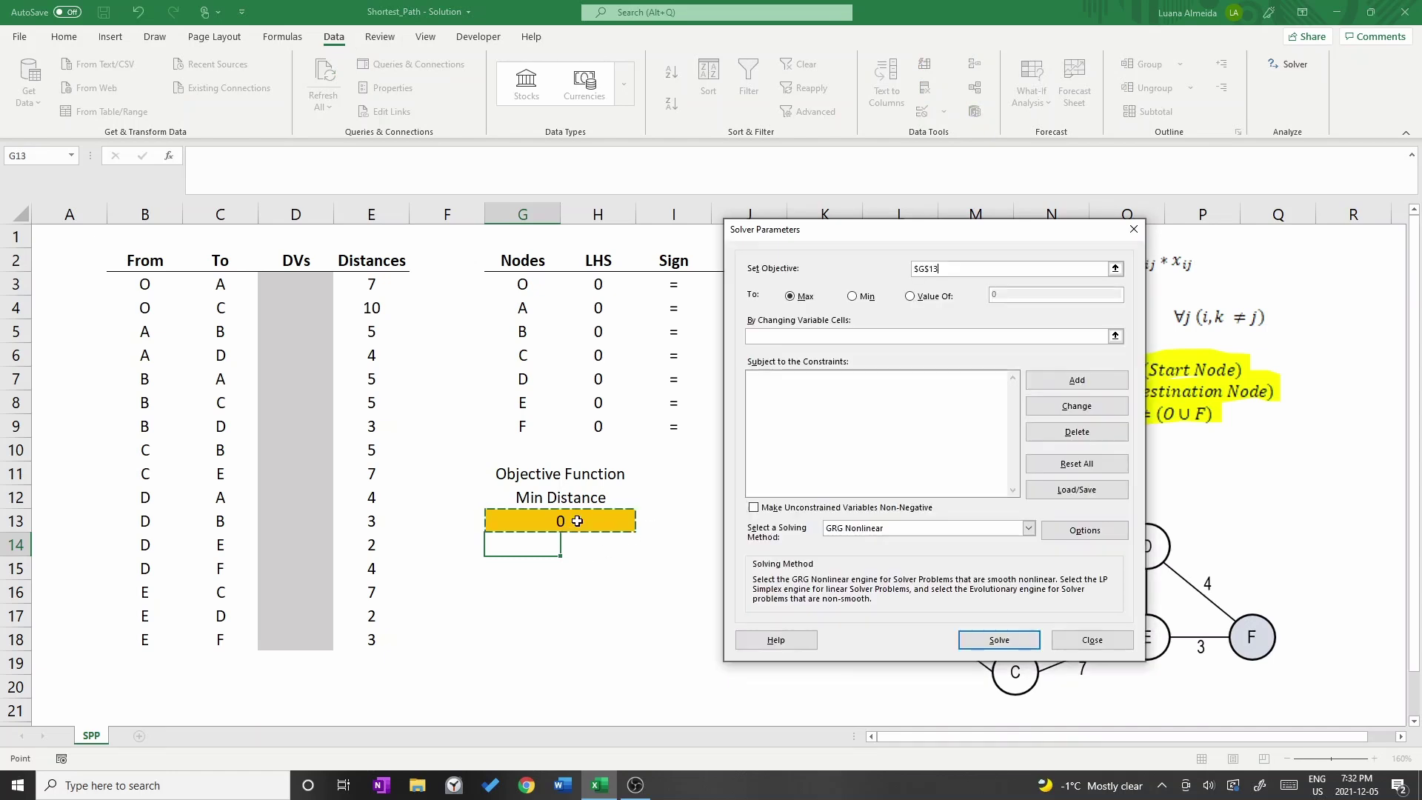
{"action": "left_click", "coordinate": [853, 296]}
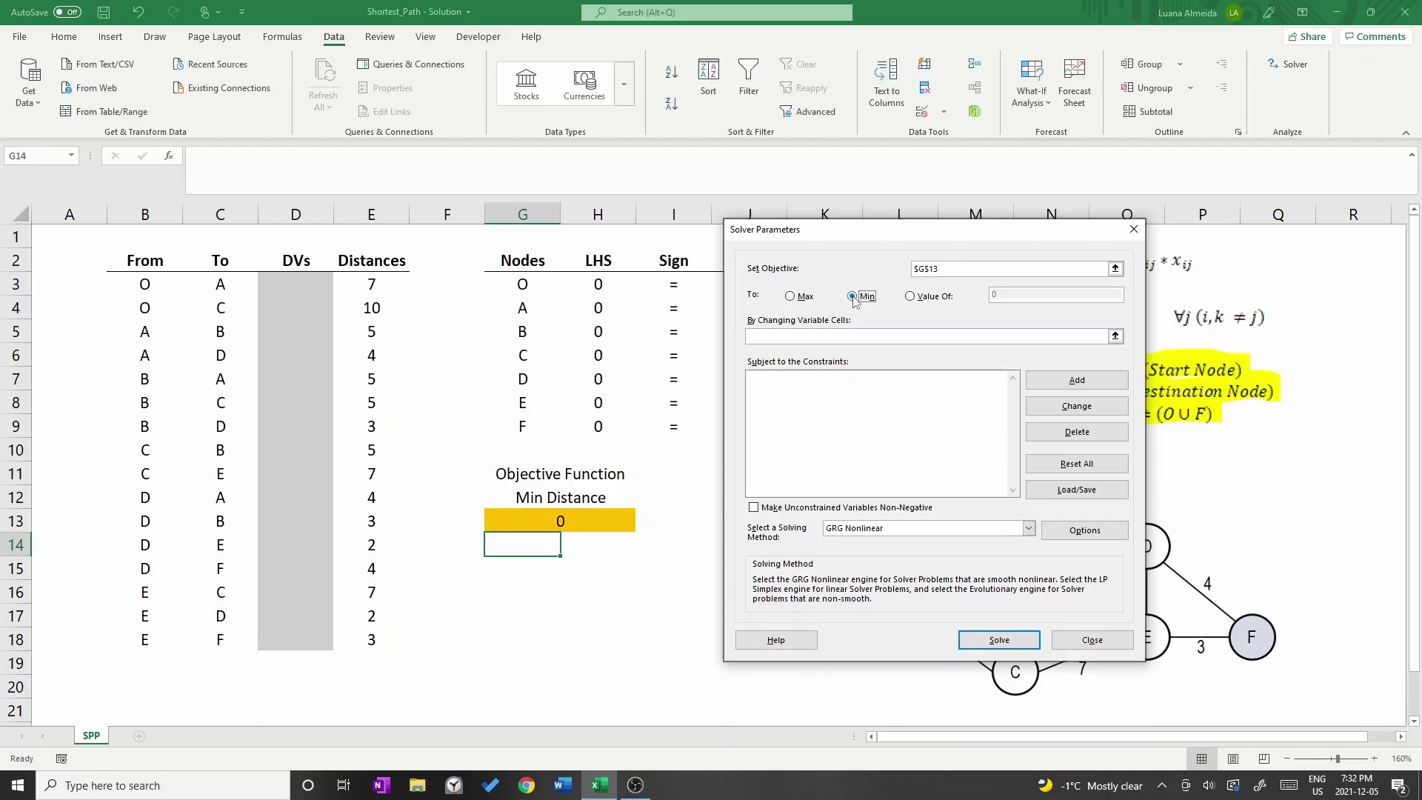
{"action": "left_click", "coordinate": [1116, 337]}
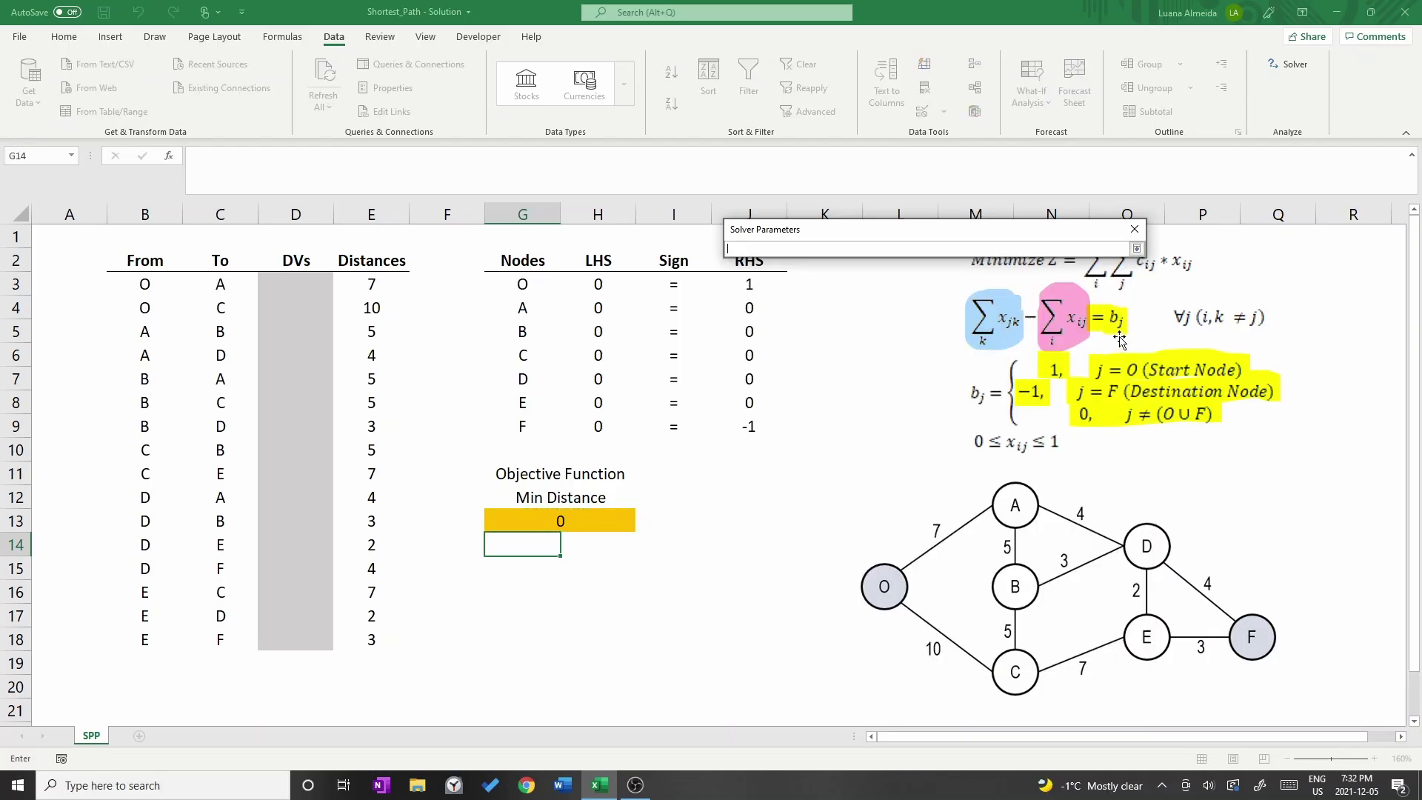
{"action": "left_click_drag", "start_coordinate": [304, 285], "coordinate": [283, 635]}
{"action": "key", "text": "Return"}
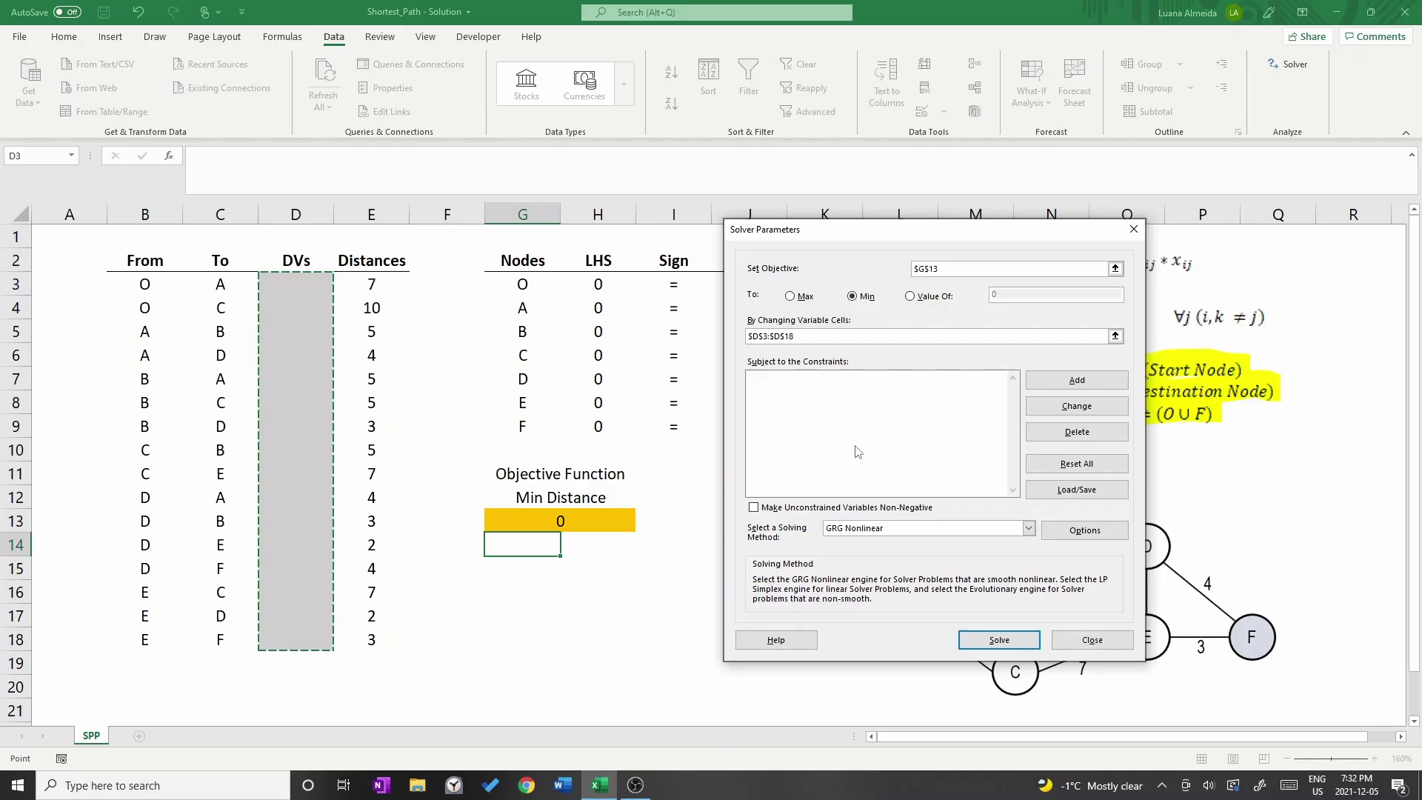
Define the constraint $H$3:$H$9 = $J$3:$J$9 in the Add Constraint dialog
{"action": "left_click", "coordinate": [1095, 382]}
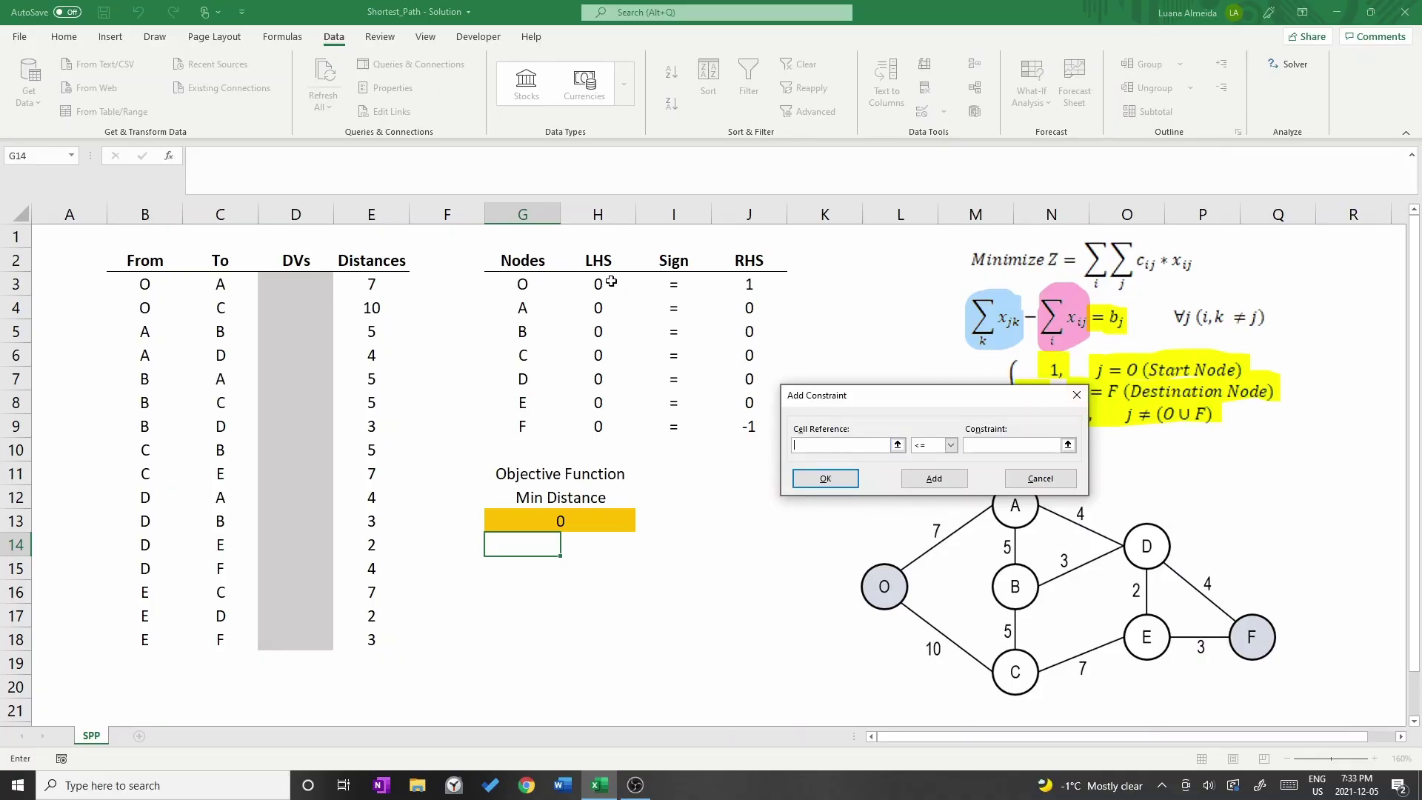
{"action": "left_click_drag", "start_coordinate": [610, 283], "coordinate": [605, 426]}
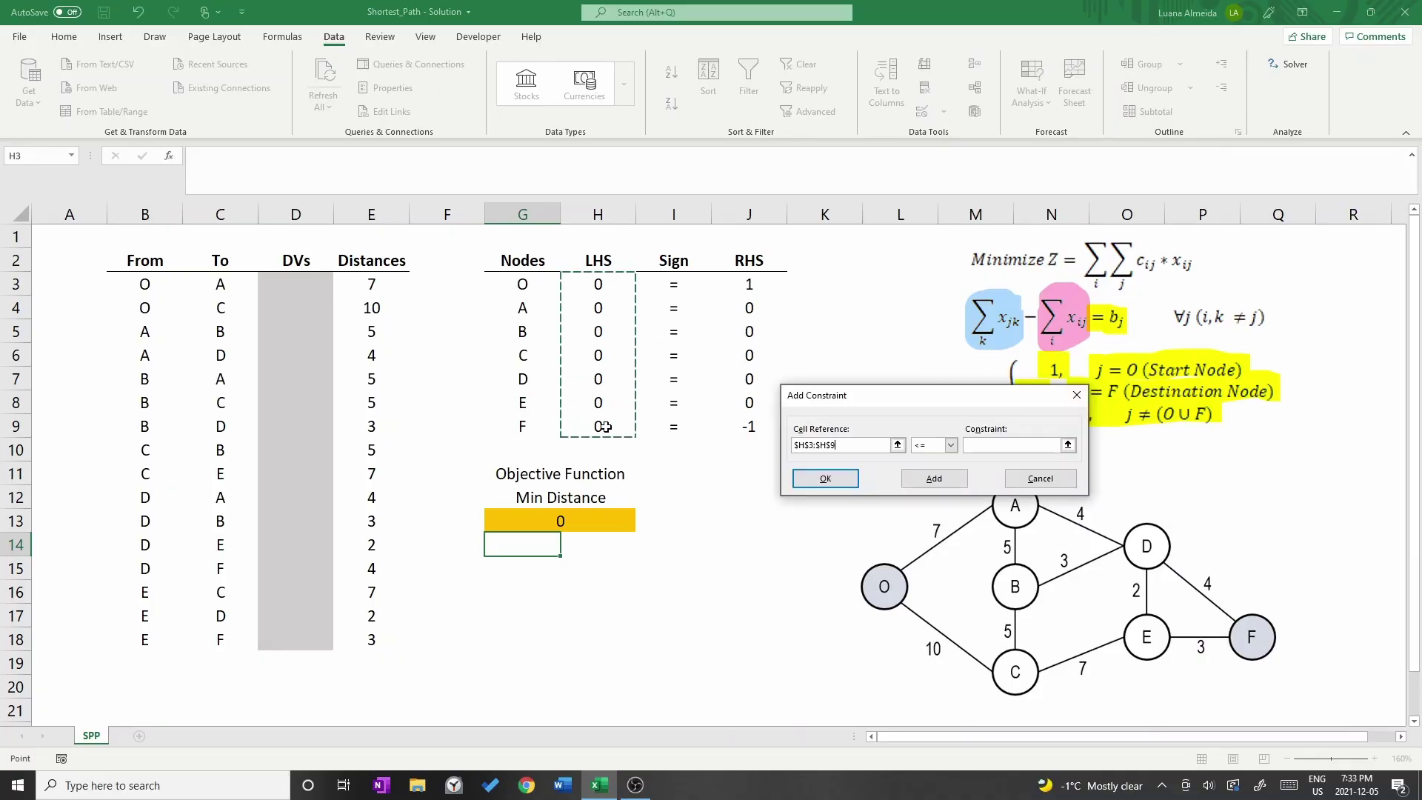
{"action": "left_click", "coordinate": [934, 447]}
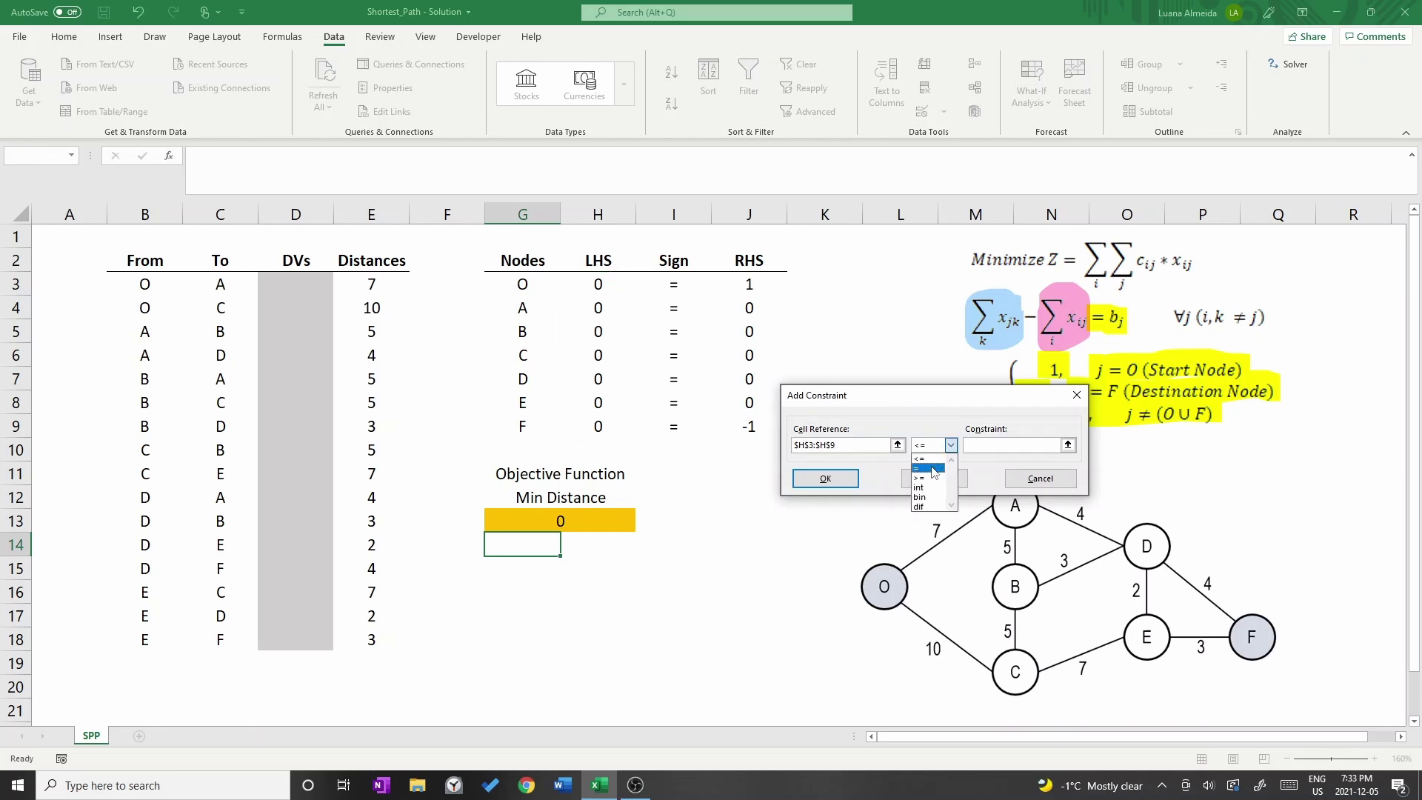
{"action": "left_click", "coordinate": [934, 468]}
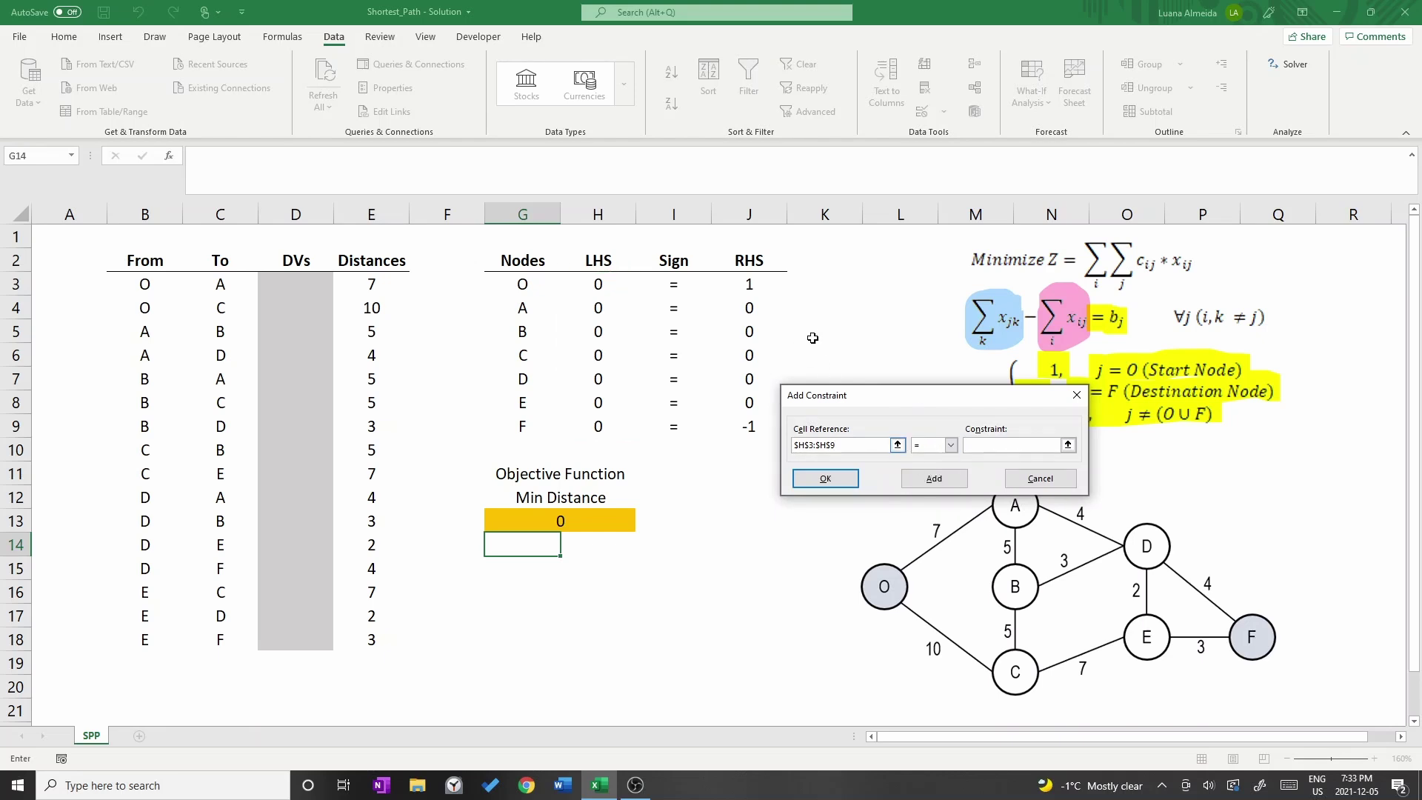
{"action": "left_click_drag", "start_coordinate": [737, 284], "coordinate": [724, 429]}
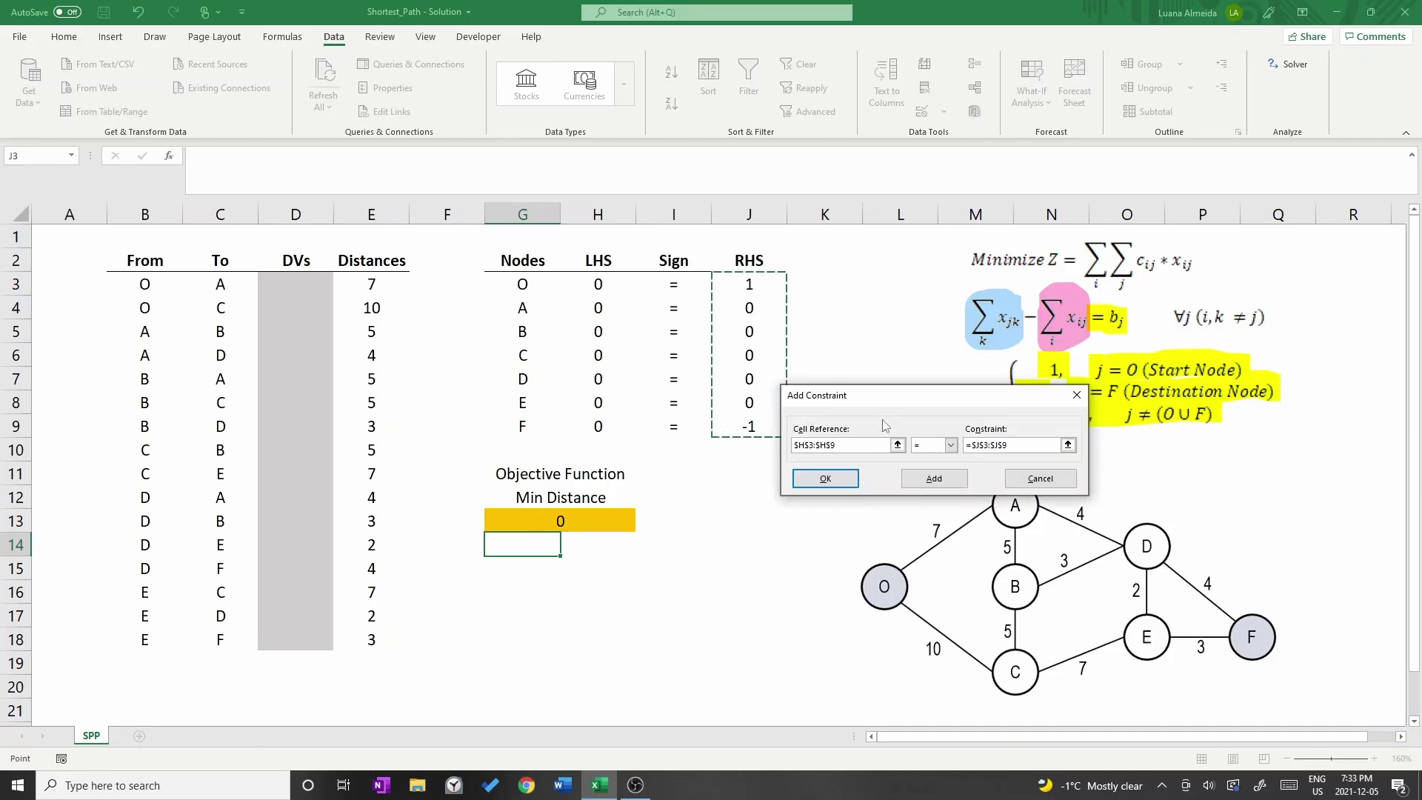
Confirm the constraint, require non-negative variables, solve with Simplex LP, and keep the solution
{"action": "left_click", "coordinate": [828, 481]}
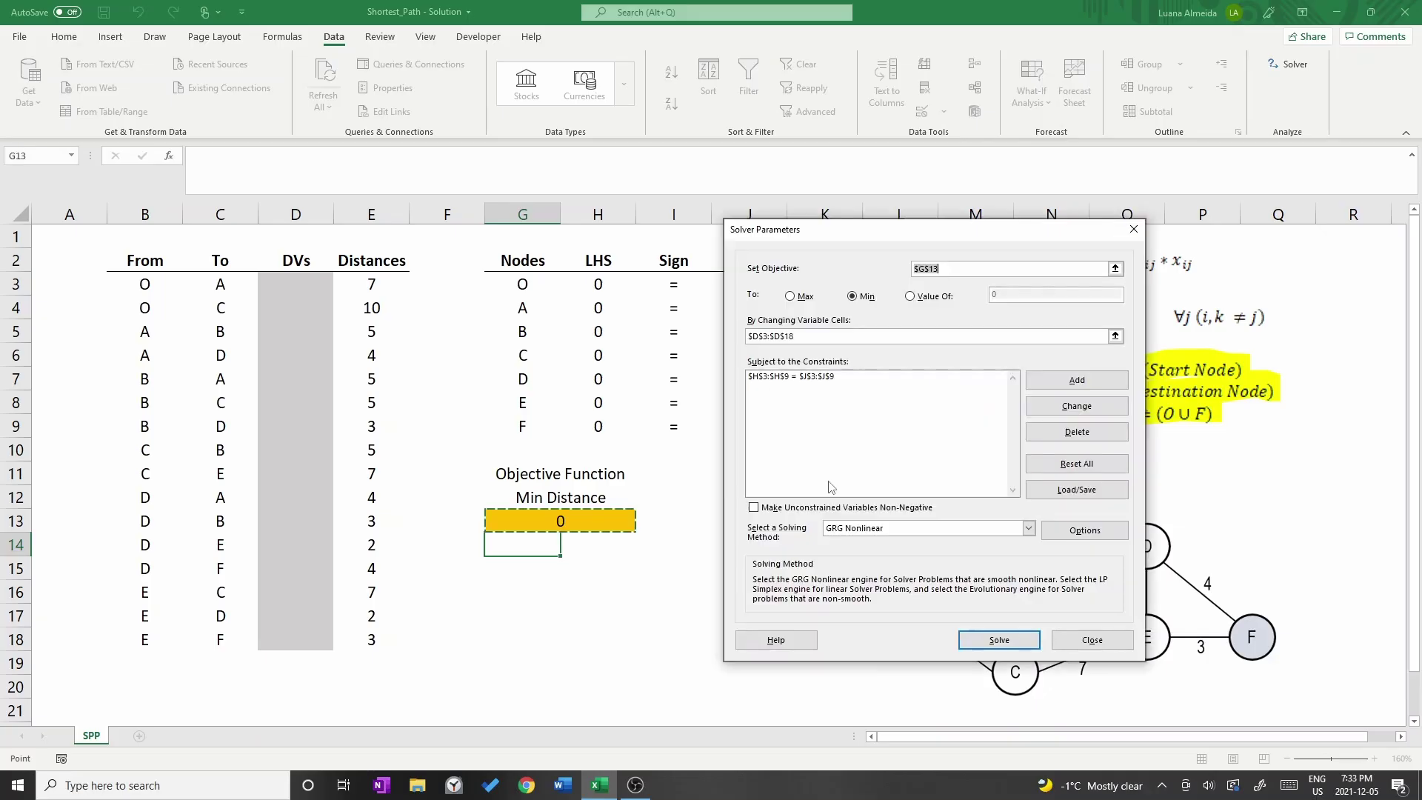
{"action": "left_click", "coordinate": [754, 508]}
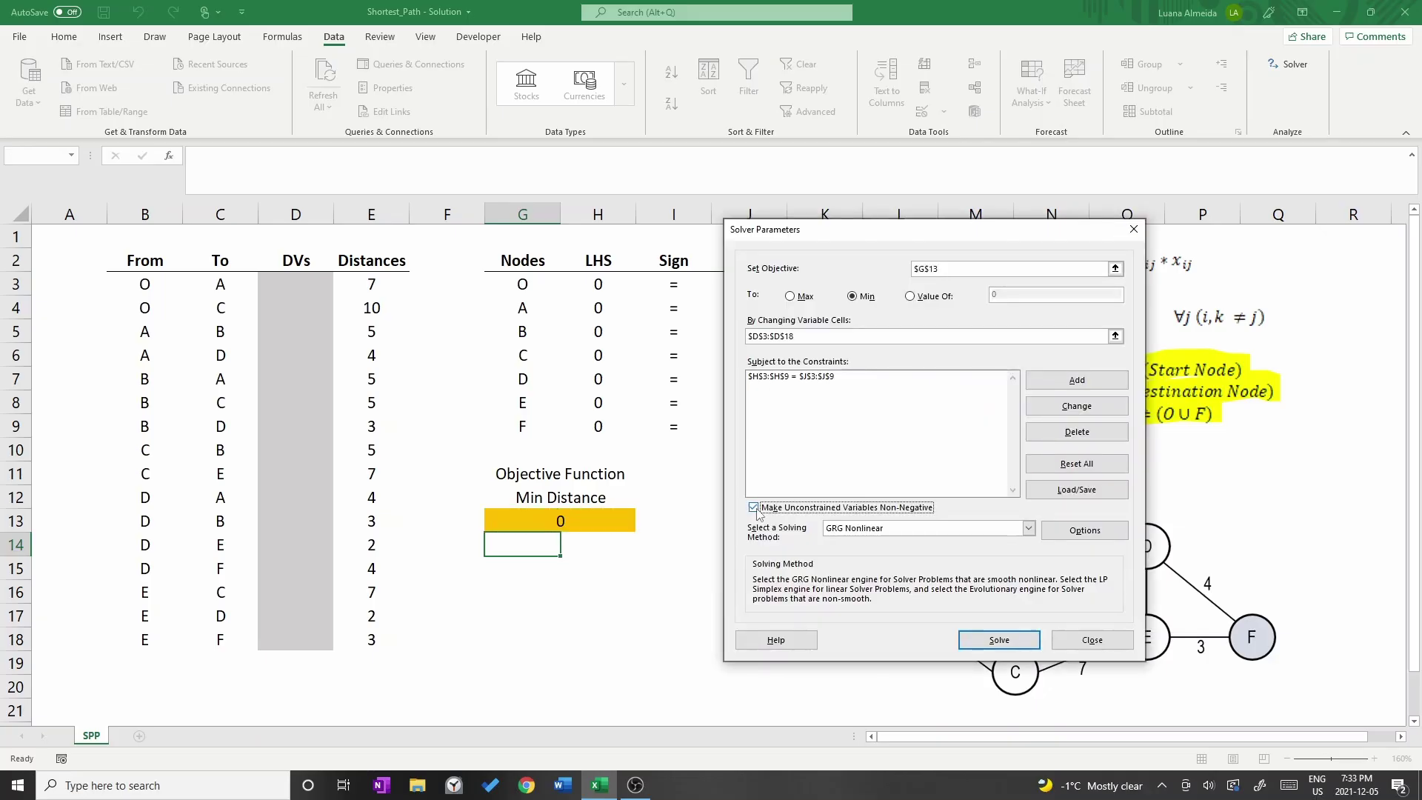
{"action": "left_click", "coordinate": [1011, 529]}
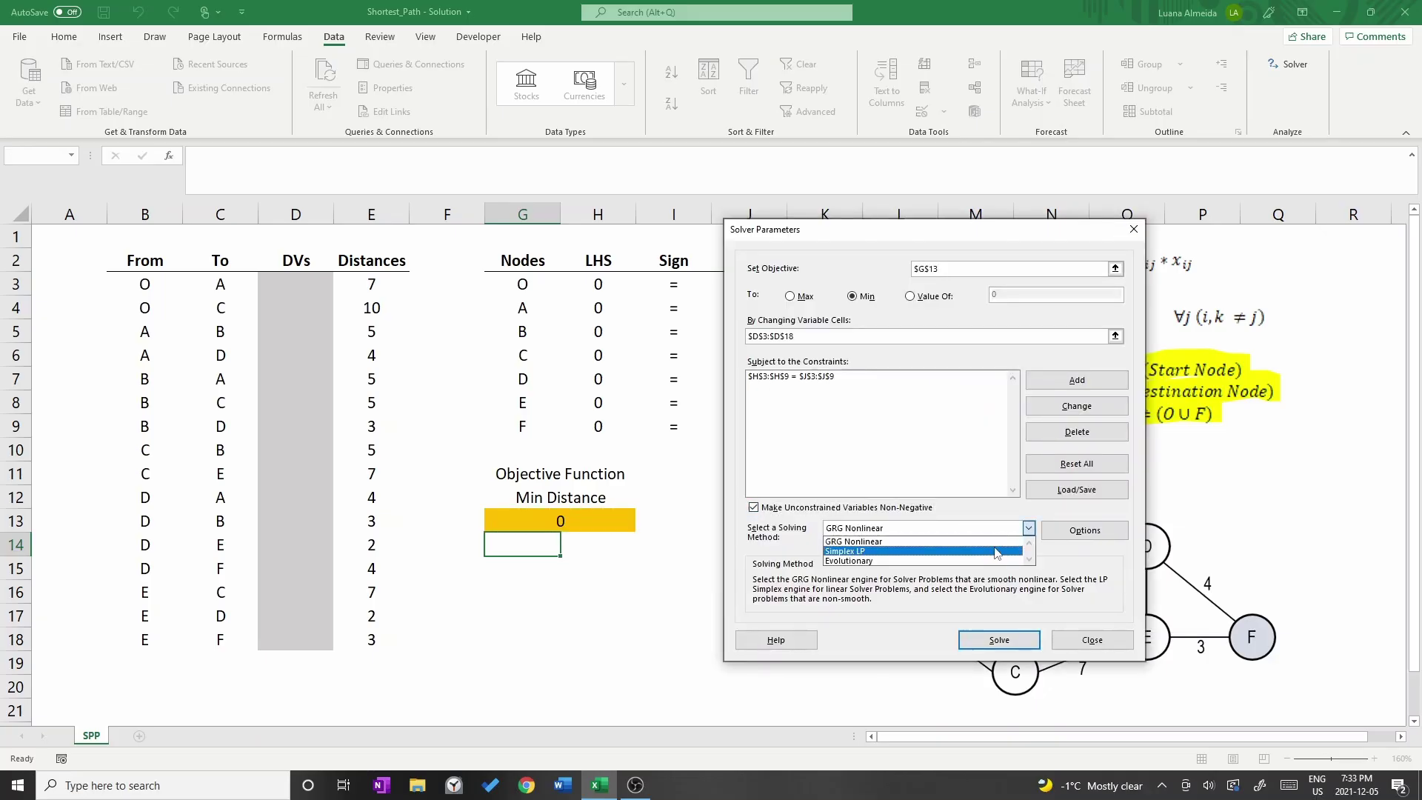
{"action": "left_click", "coordinate": [996, 549]}
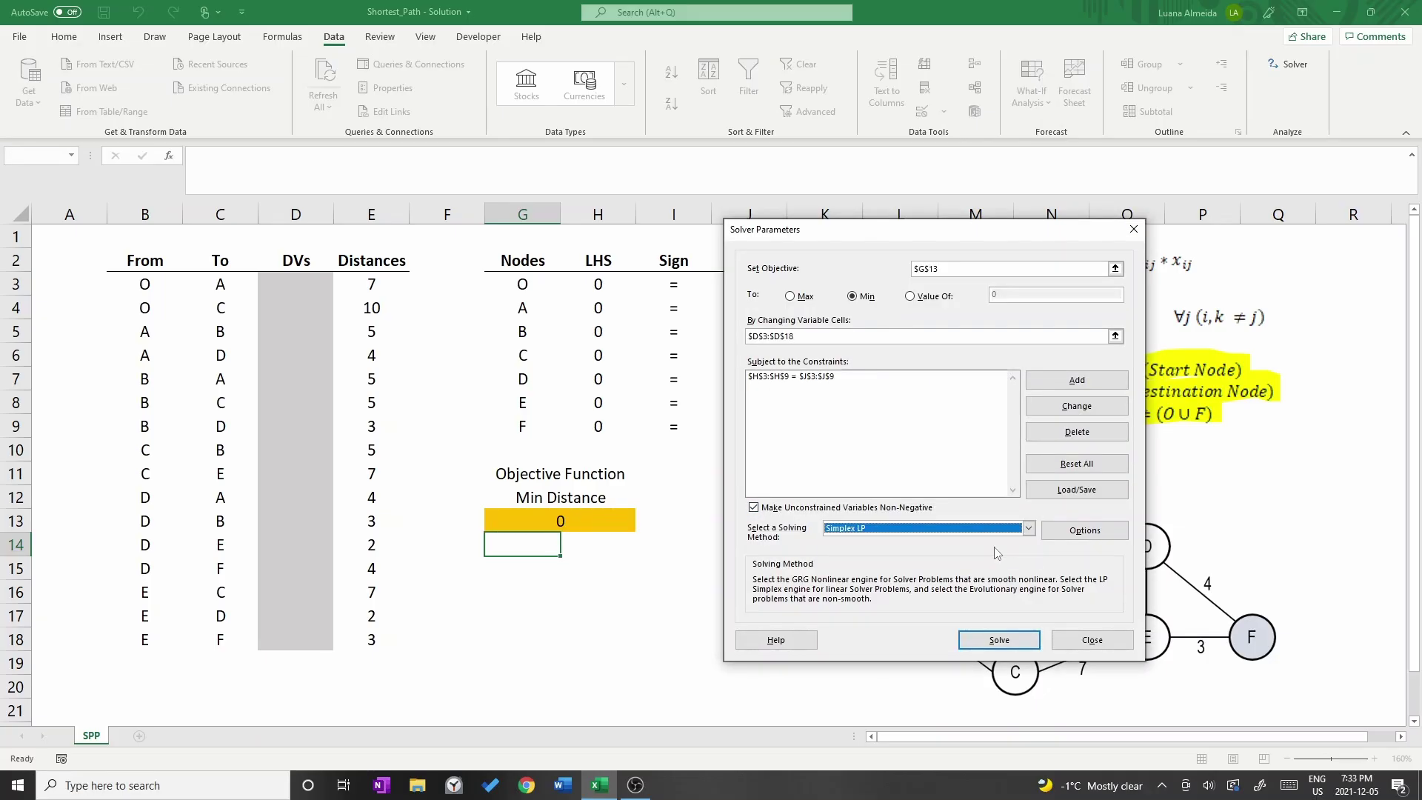
{"action": "left_click", "coordinate": [993, 642]}
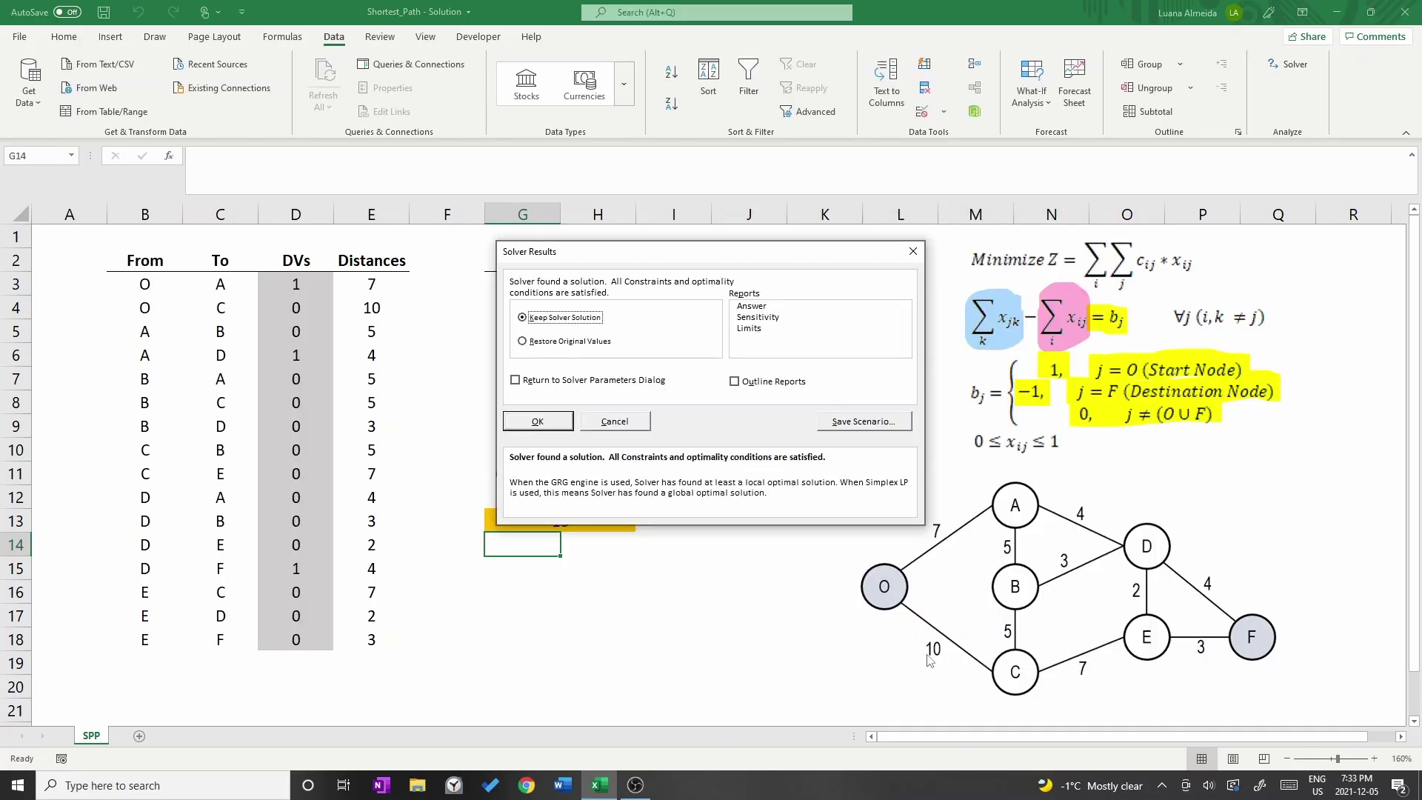
{"action": "left_click", "coordinate": [556, 428]}
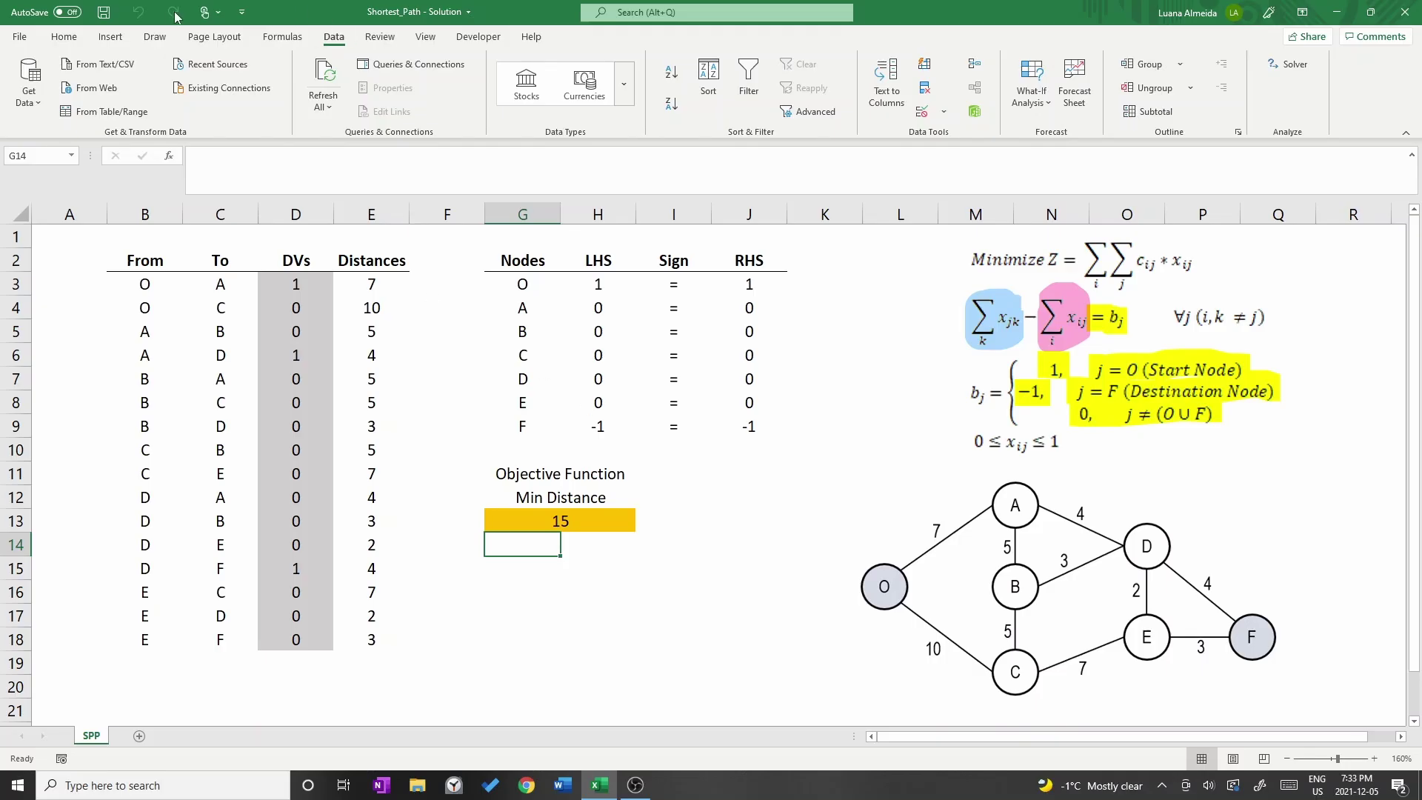
Select the Draw tab highlighter and set its colour to green
{"action": "left_click", "coordinate": [155, 36]}
{"action": "left_click", "coordinate": [279, 94]}
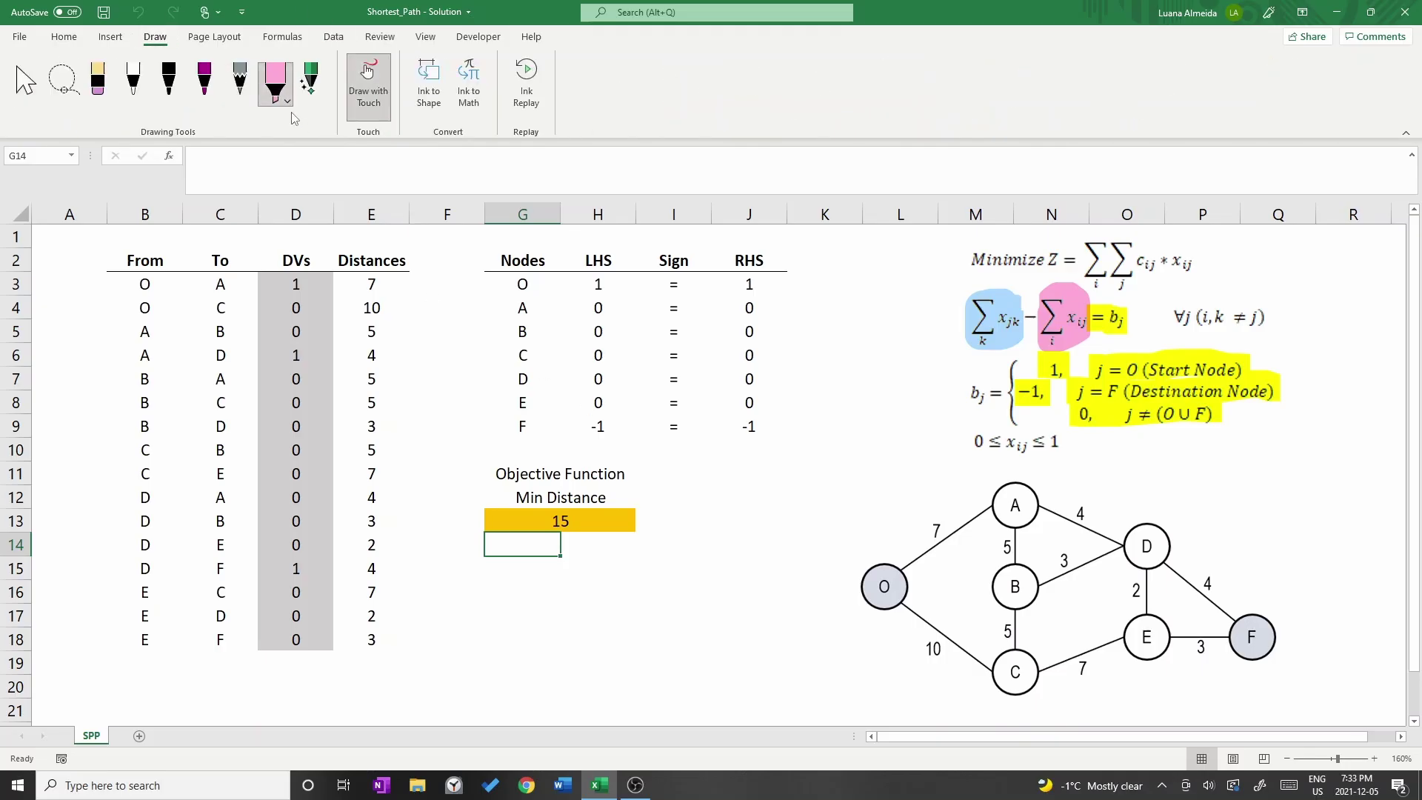
{"action": "left_click", "coordinate": [278, 95]}
{"action": "left_click", "coordinate": [353, 228]}
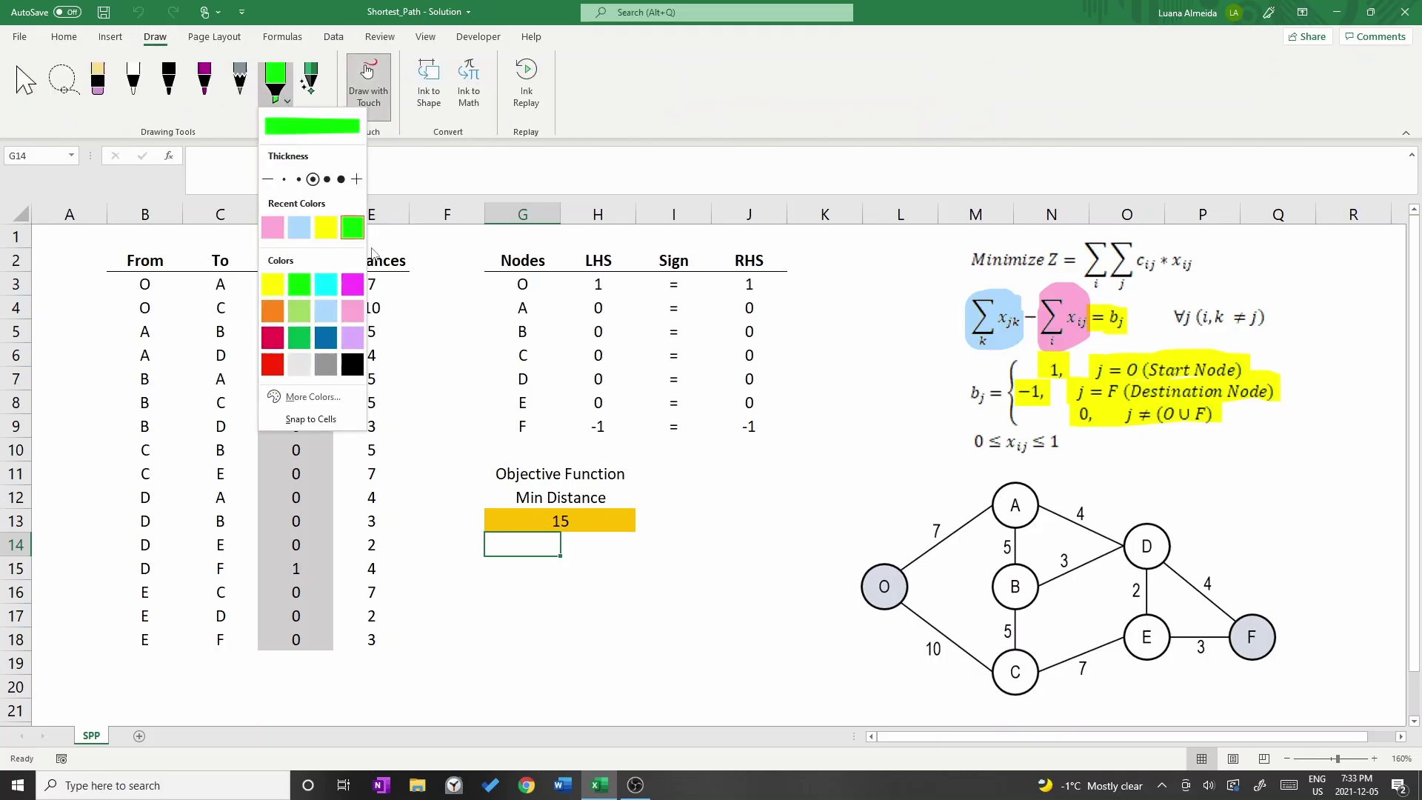
{"action": "left_click", "coordinate": [689, 65]}
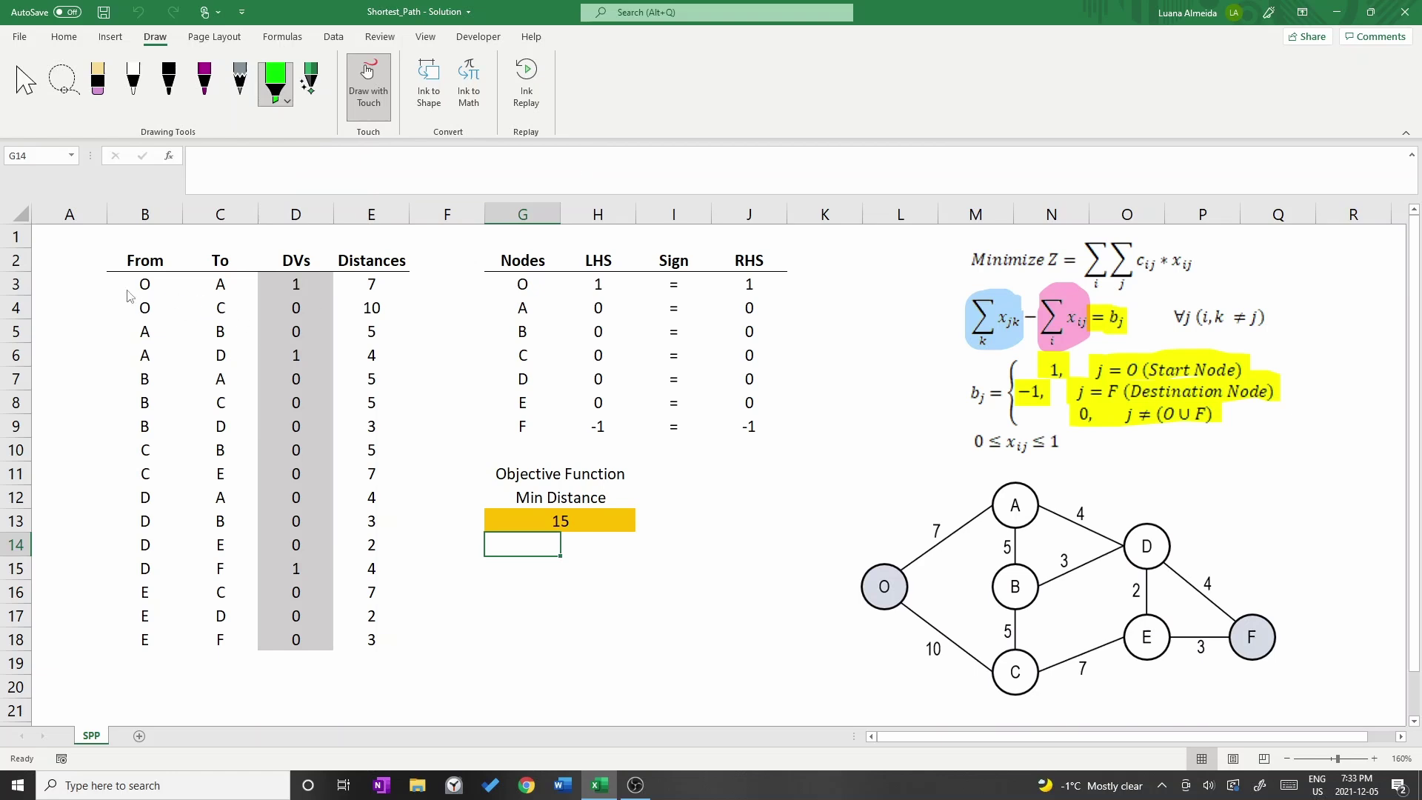
Highlight rows O–A, A–D, D–F and the matching edges O→A→D→F on the diagram
{"action": "left_click_drag", "start_coordinate": [122, 291], "coordinate": [318, 291]}
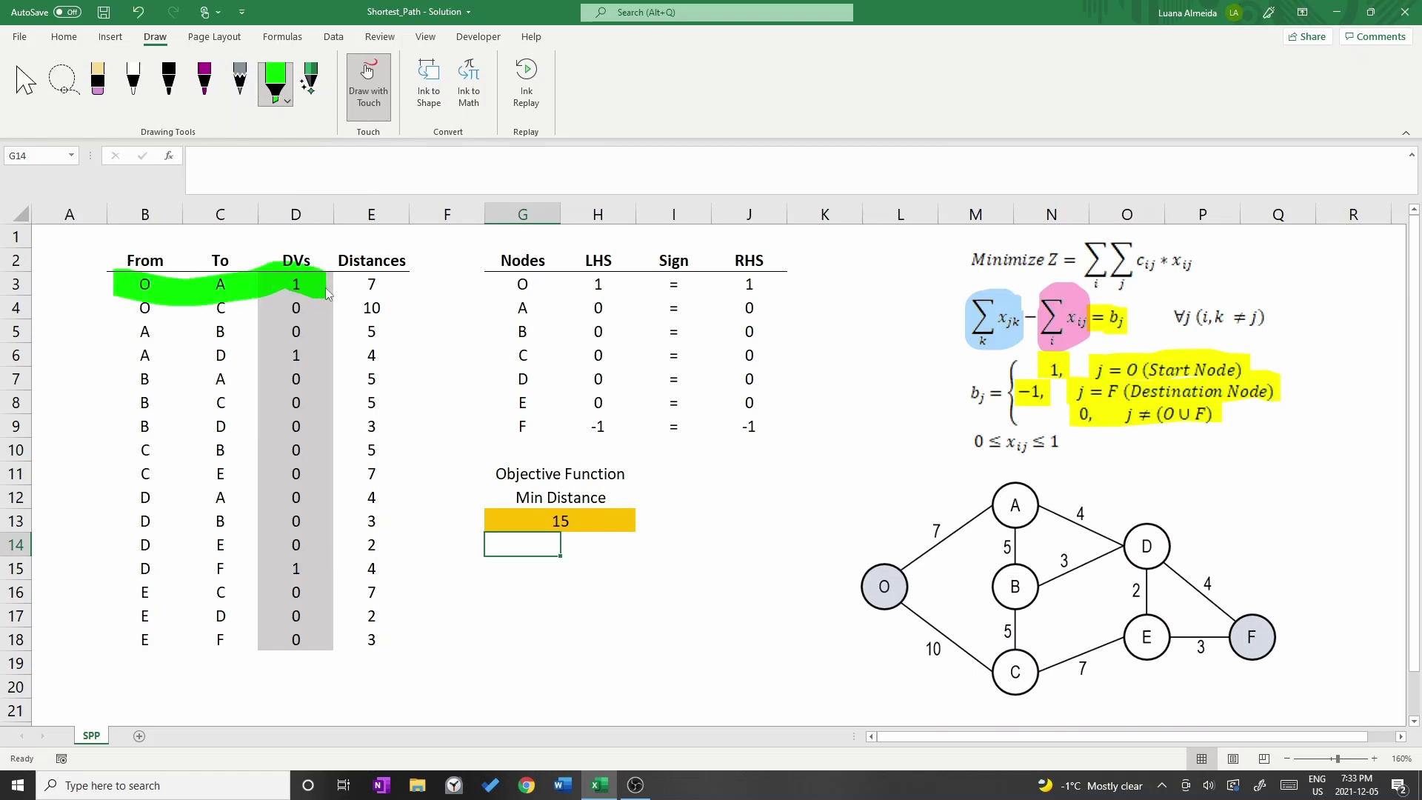
{"action": "mouse_move", "coordinate": [898, 598]}
{"action": "left_mouse_down"}
{"action": "mouse_move", "coordinate": [891, 580]}
{"action": "mouse_move", "coordinate": [904, 593]}
{"action": "mouse_move", "coordinate": [885, 592]}
{"action": "mouse_move", "coordinate": [1000, 493]}
{"action": "mouse_move", "coordinate": [1016, 523]}
{"action": "left_mouse_up"}
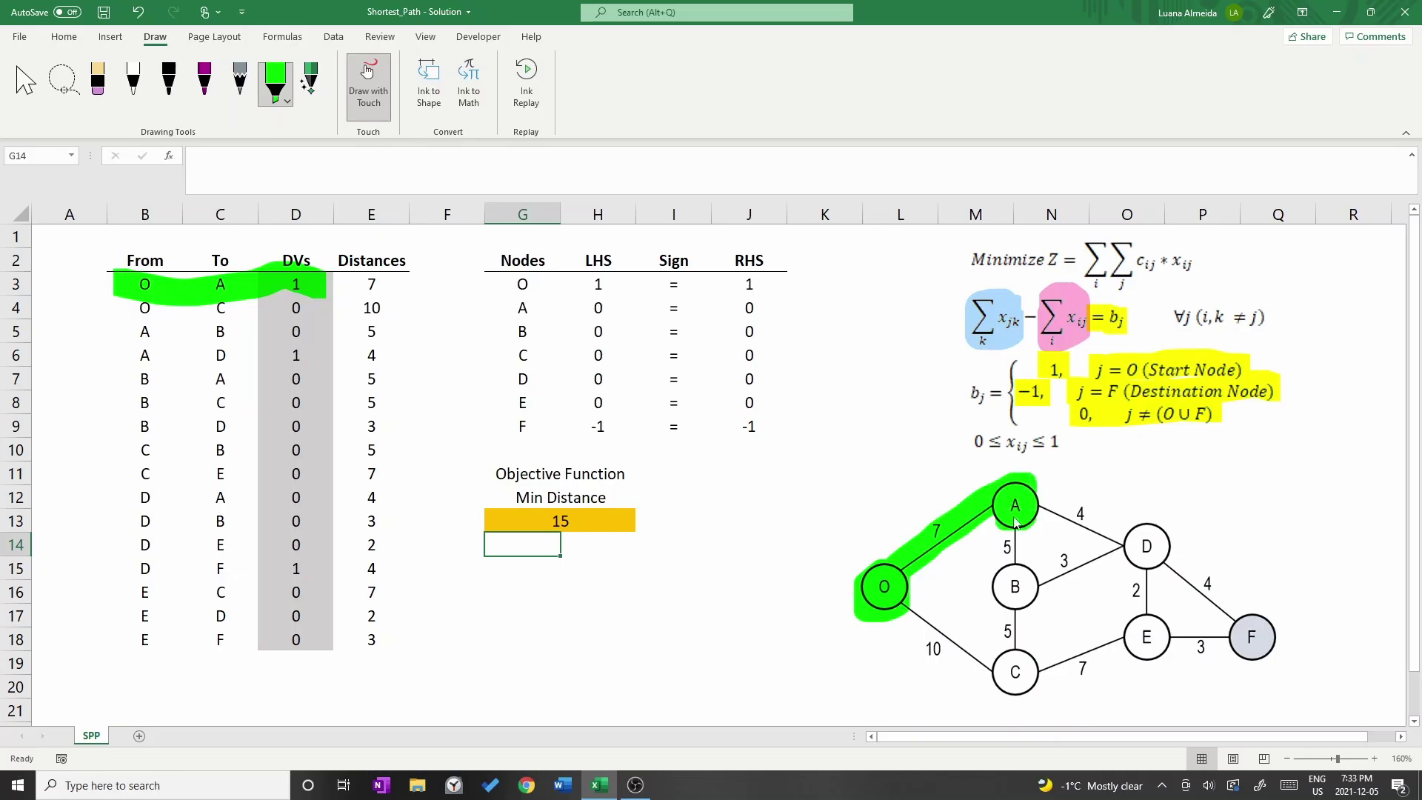
{"action": "left_click_drag", "start_coordinate": [124, 358], "coordinate": [320, 354]}
{"action": "left_click_drag", "start_coordinate": [1034, 501], "coordinate": [1163, 567]}
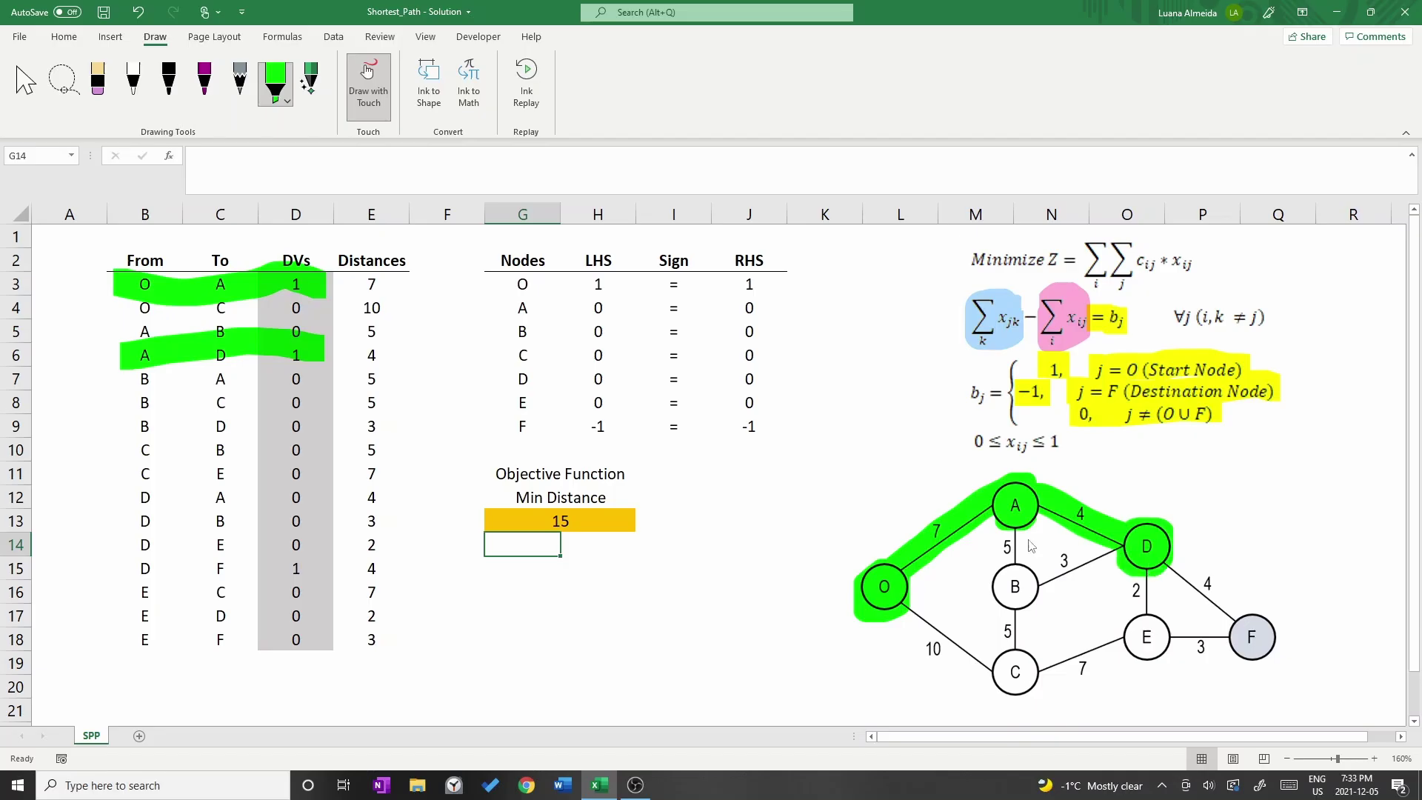
{"action": "left_click_drag", "start_coordinate": [128, 571], "coordinate": [323, 564]}
{"action": "mouse_move", "coordinate": [1156, 567]}
{"action": "left_mouse_down"}
{"action": "mouse_move", "coordinate": [1265, 626]}
{"action": "mouse_move", "coordinate": [1230, 663]}
{"action": "mouse_move", "coordinate": [1236, 619]}
{"action": "mouse_move", "coordinate": [1217, 598]}
{"action": "left_mouse_up"}
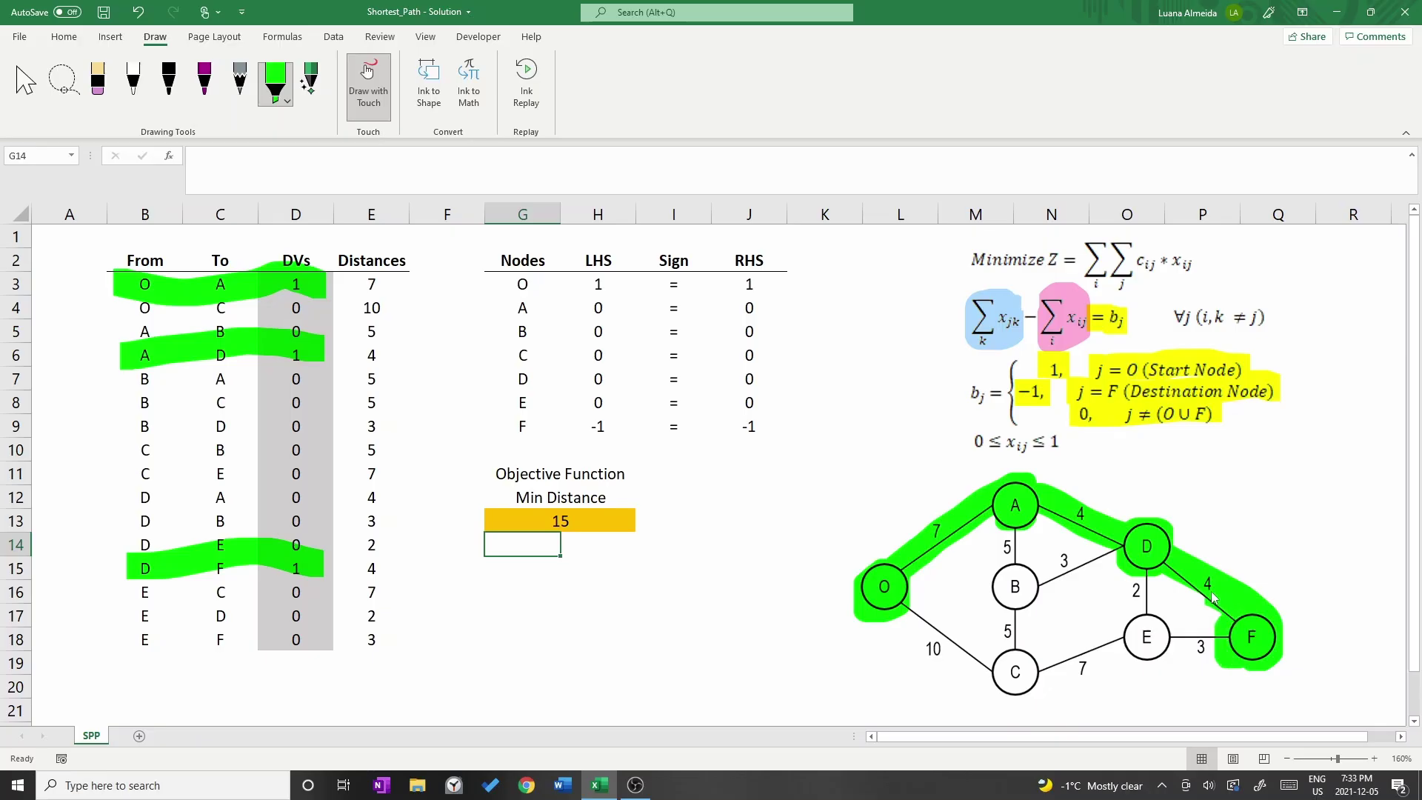